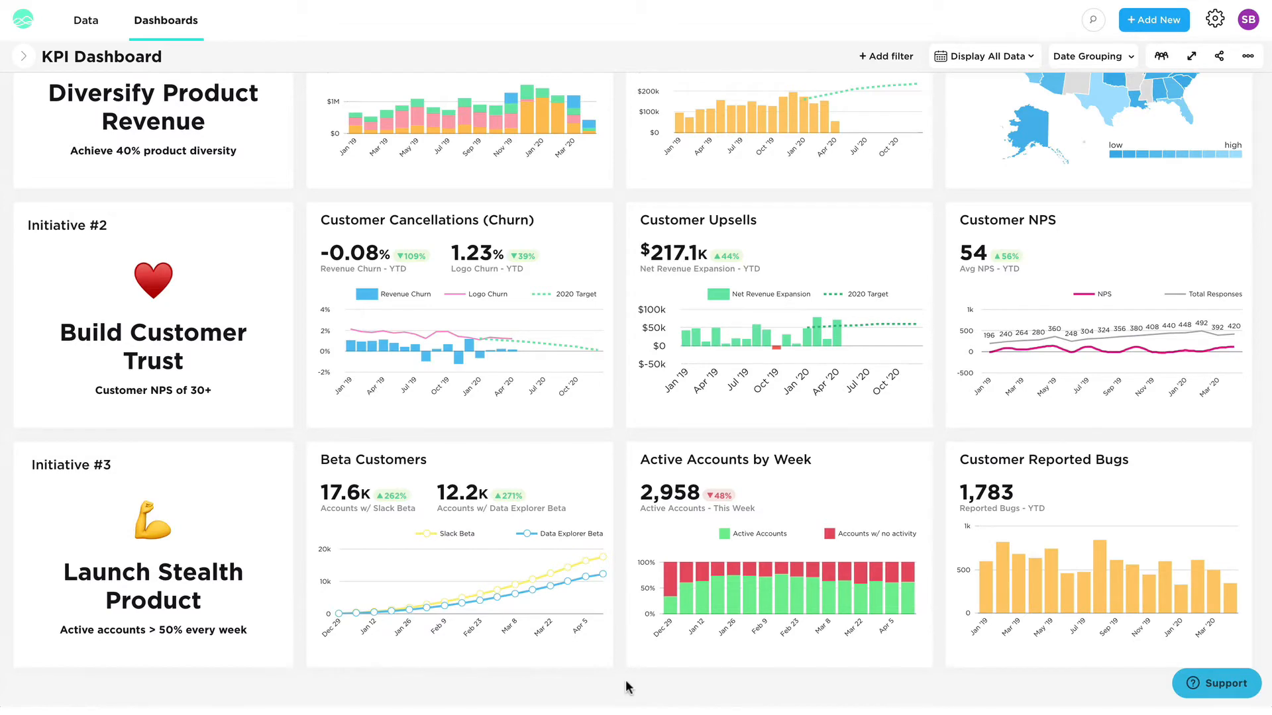
- View the KPI Dashboard in fullscreen, then return to the normal view
scroll(625, 680, "up", 3)
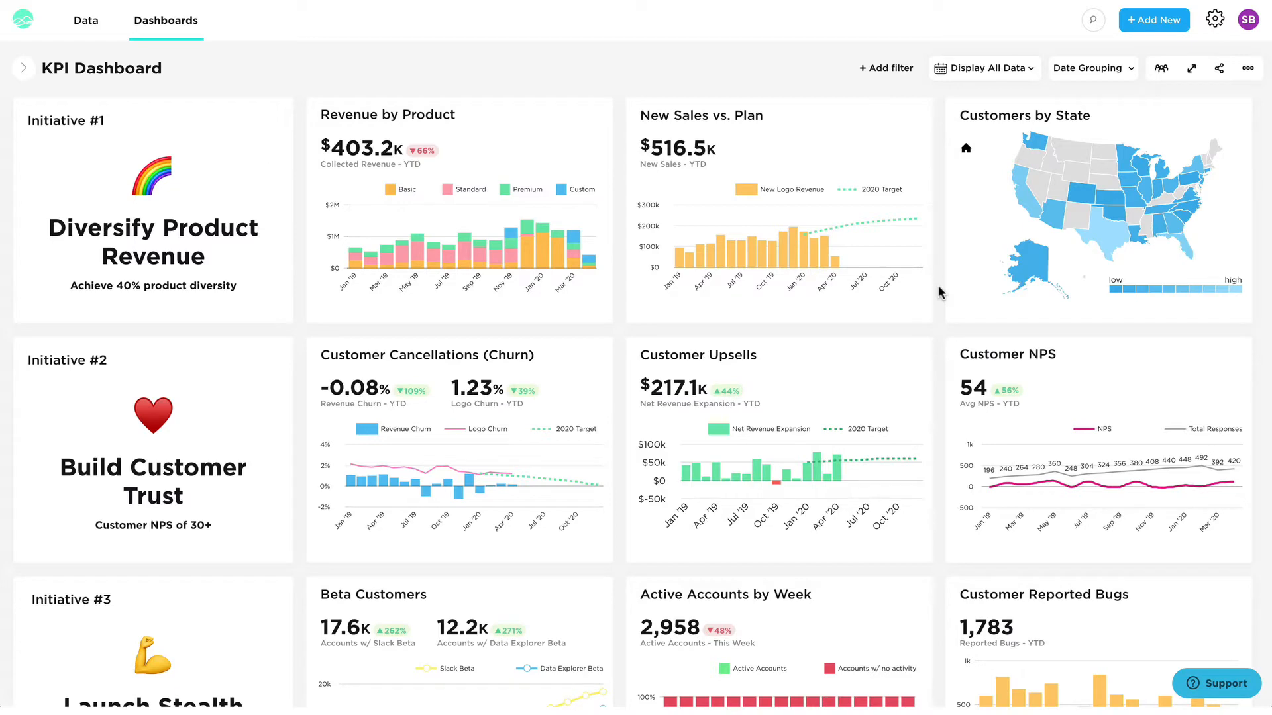
left_click(1191, 68)
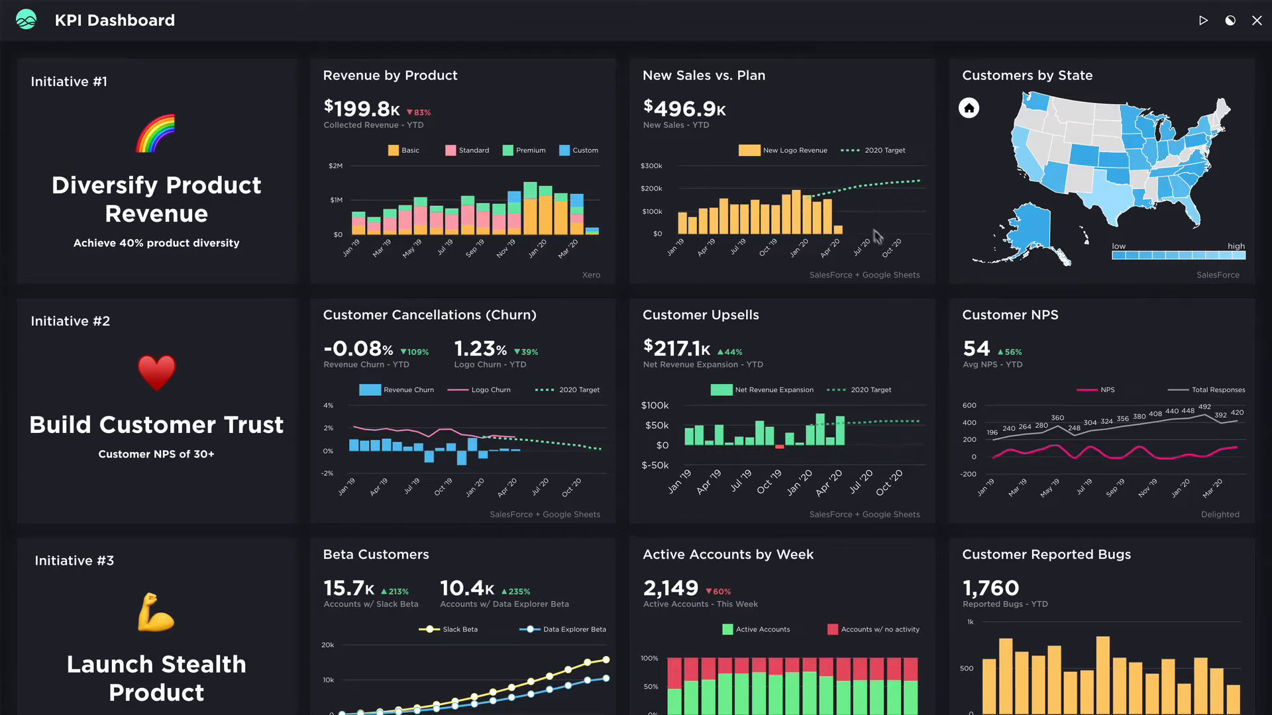
mouse_move(834, 228)
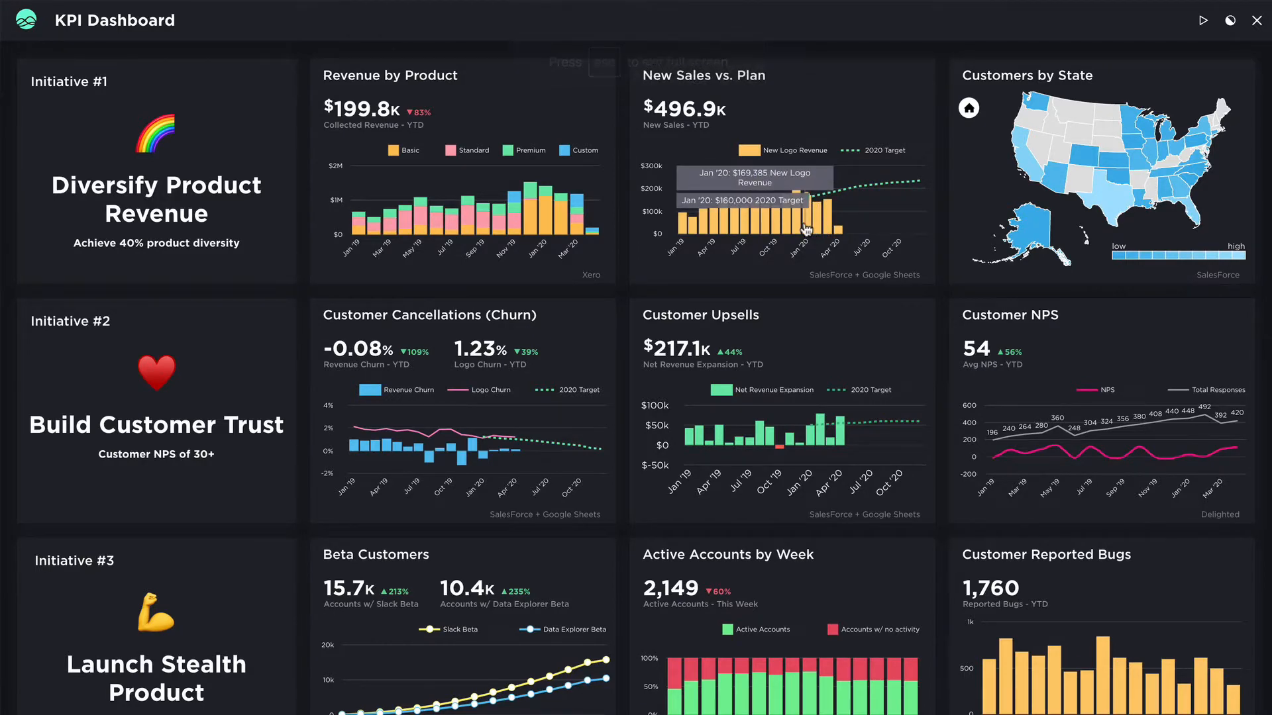
left_click(1257, 22)
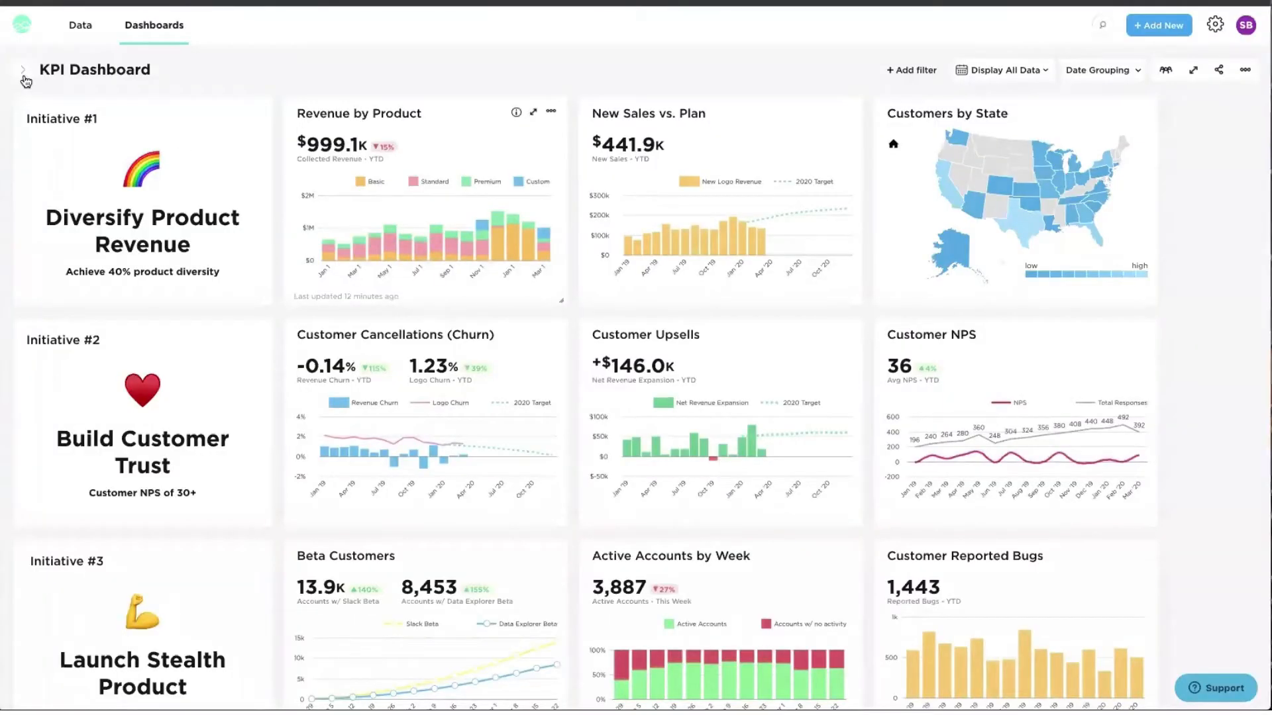
- Switch to the Sales Leaderboard dashboard and collapse the dashboard list
left_click(24, 74)
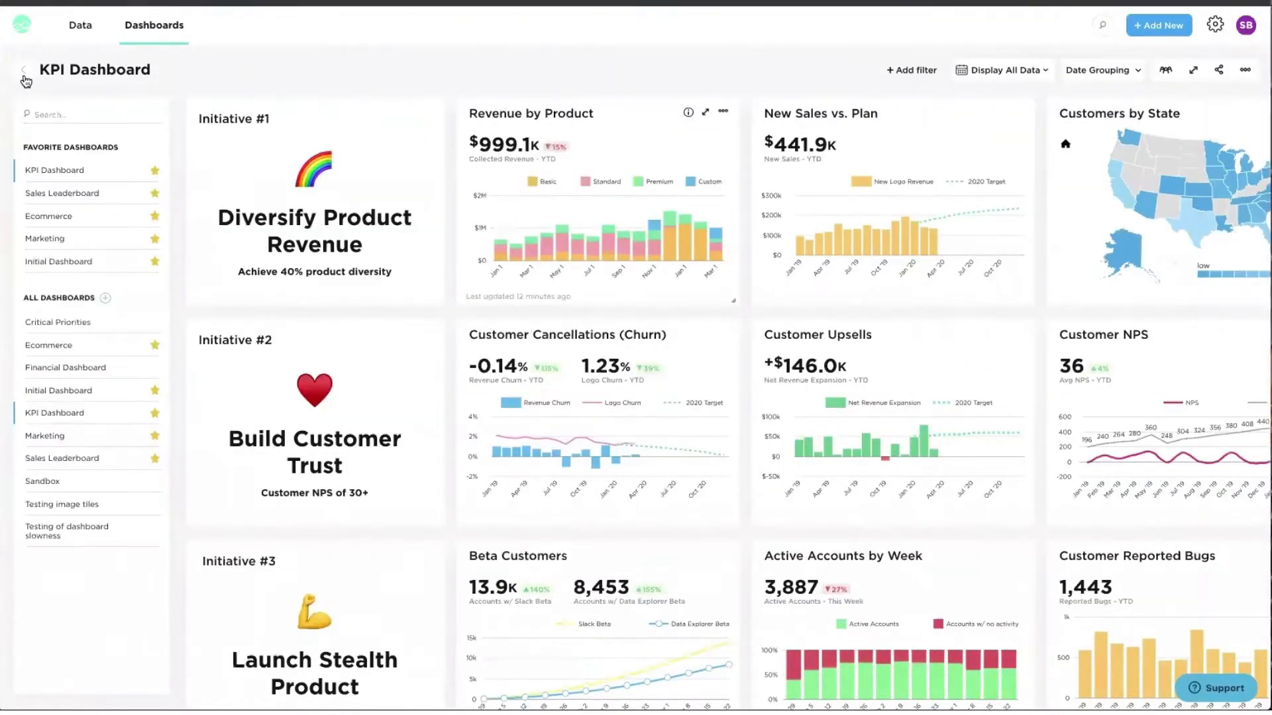
left_click(59, 194)
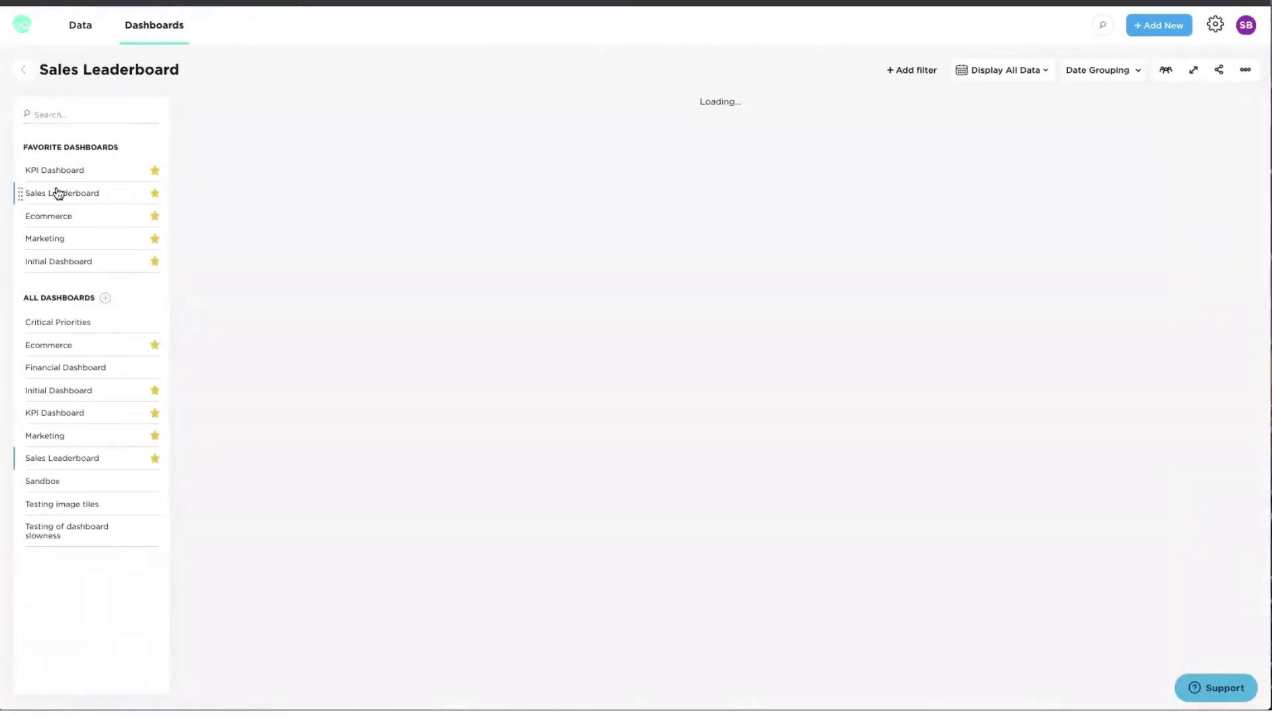
left_click(25, 78)
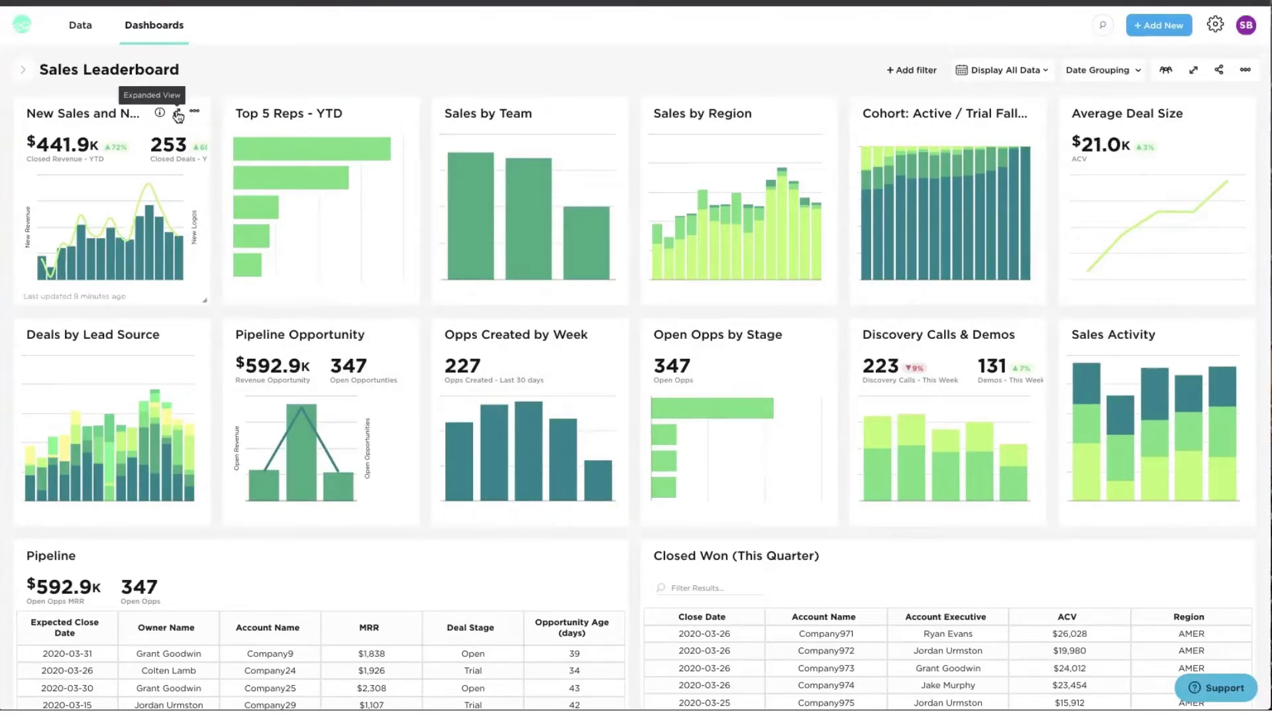
left_click(177, 117)
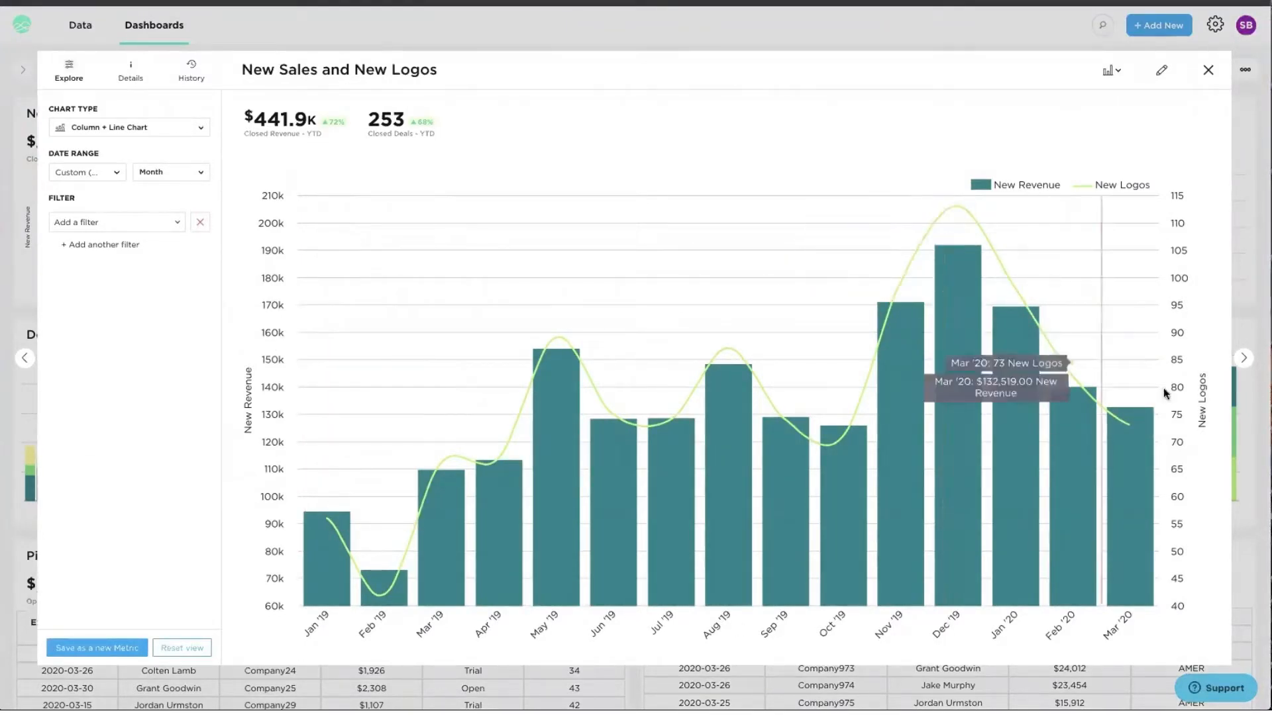
left_click(1243, 361)
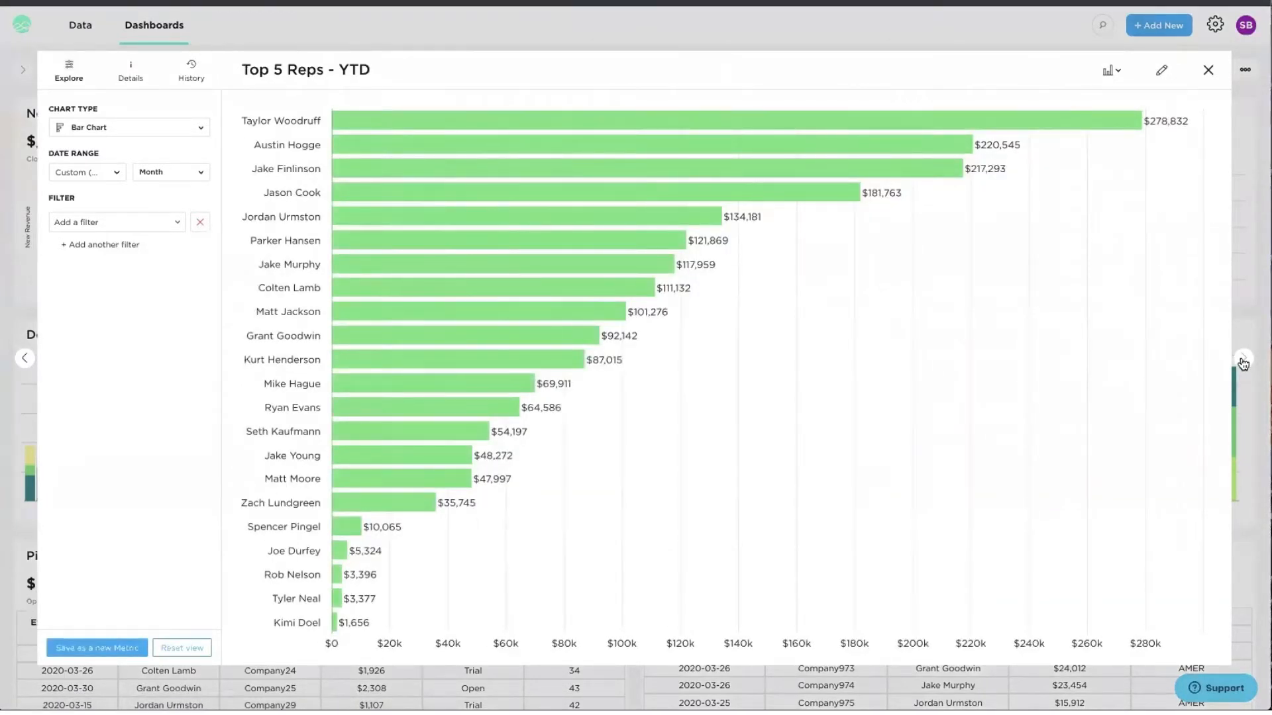
left_click(1242, 360)
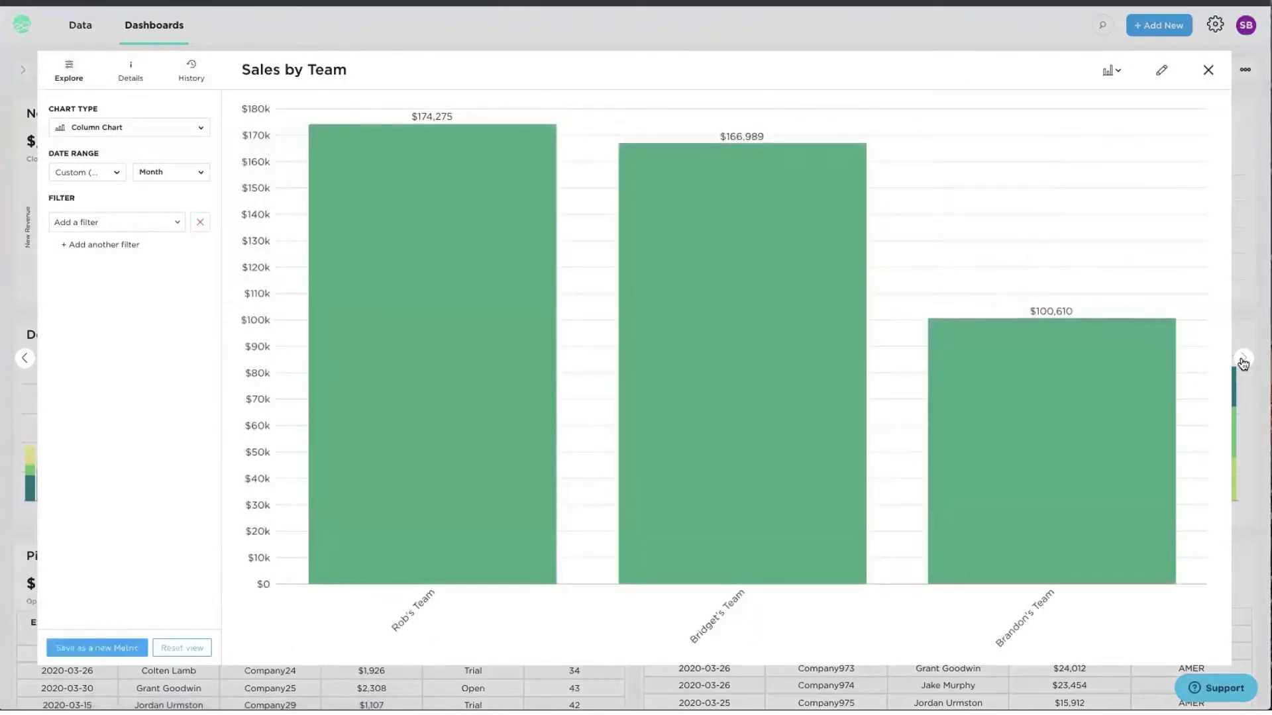
left_click(1208, 70)
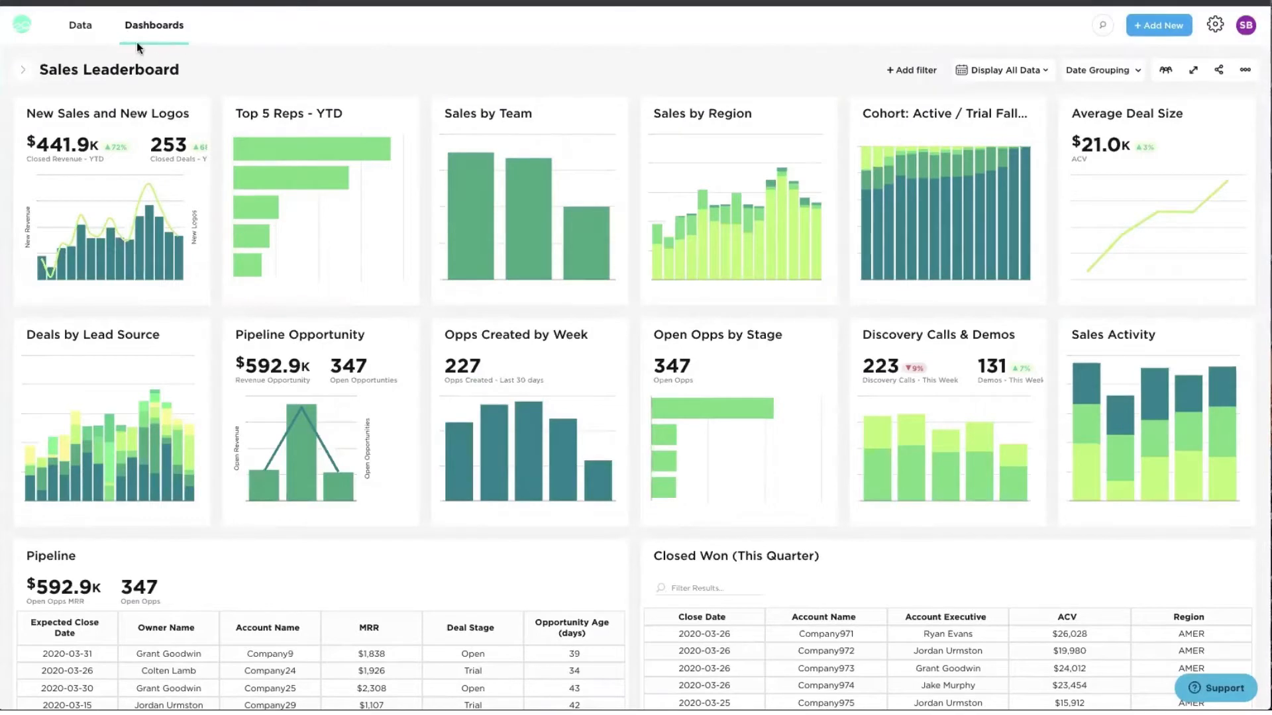
- Open the Data library and try the own-connections and broken-connections filters, then clear them
left_click(80, 26)
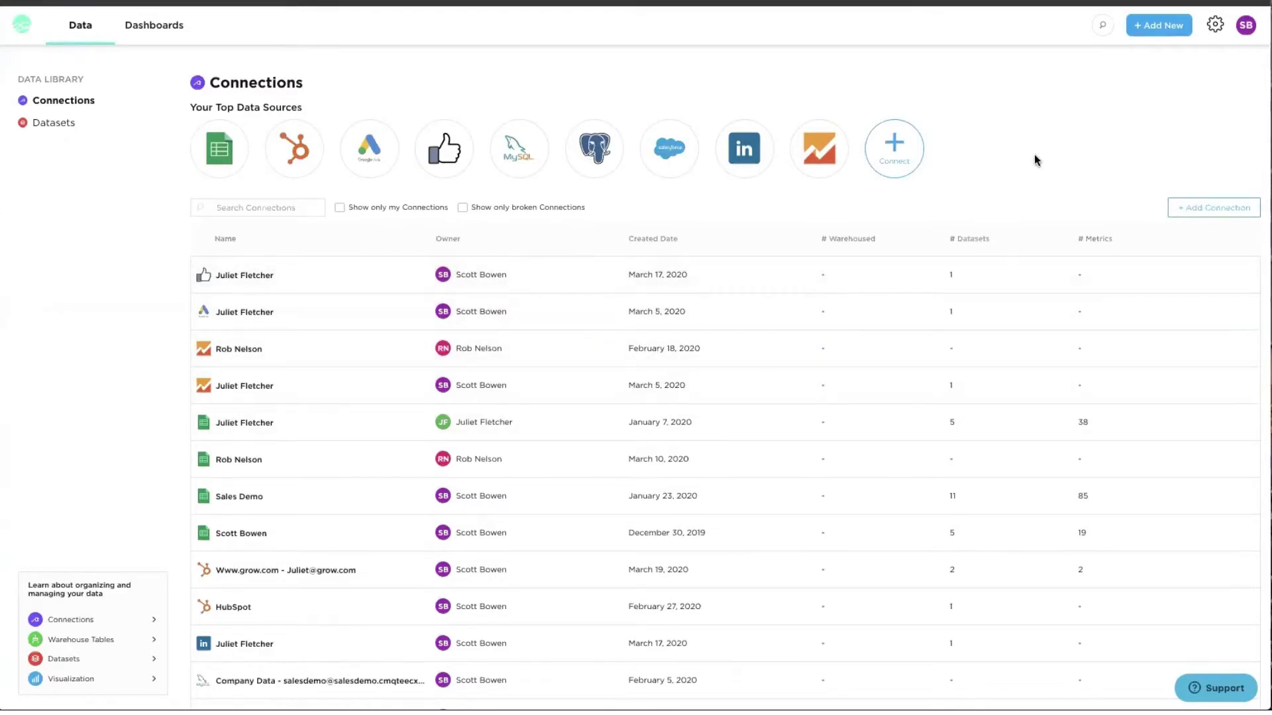
left_click(389, 210)
left_click(389, 209)
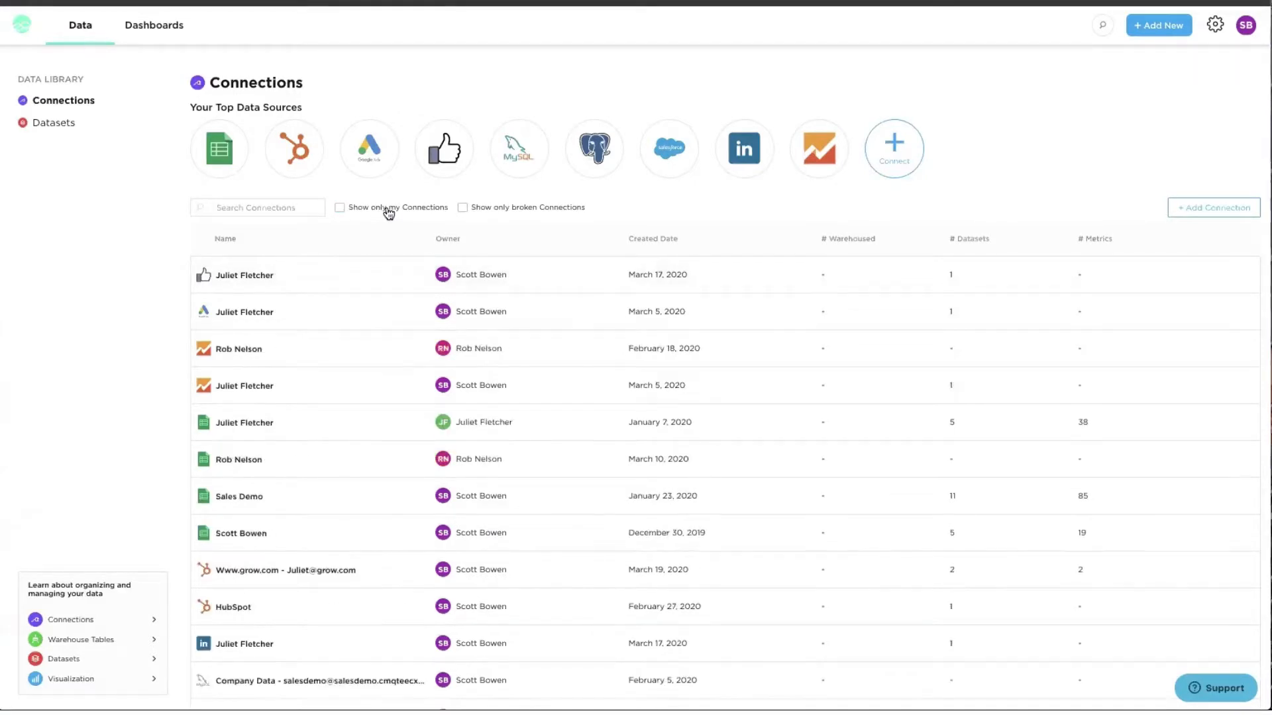
left_click(463, 209)
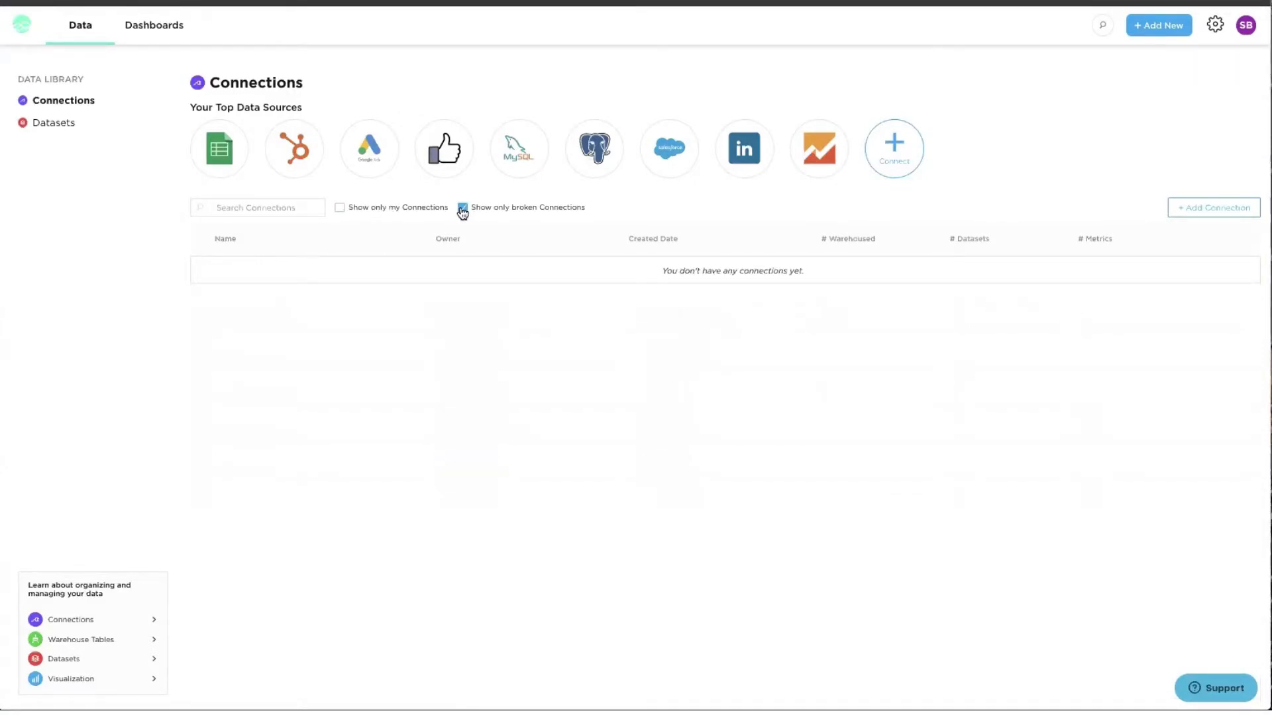
left_click(463, 209)
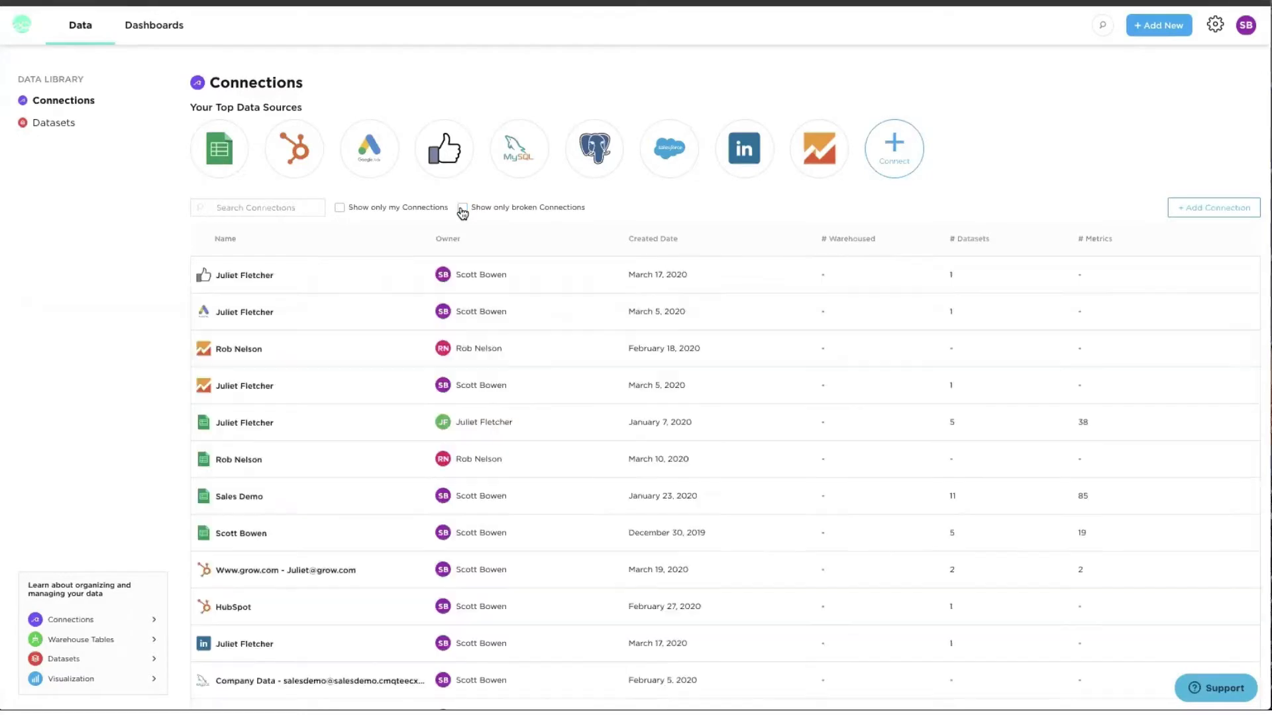
- Search the new-connection catalogue for 'shopify' and open the Shopify connector
left_click(894, 166)
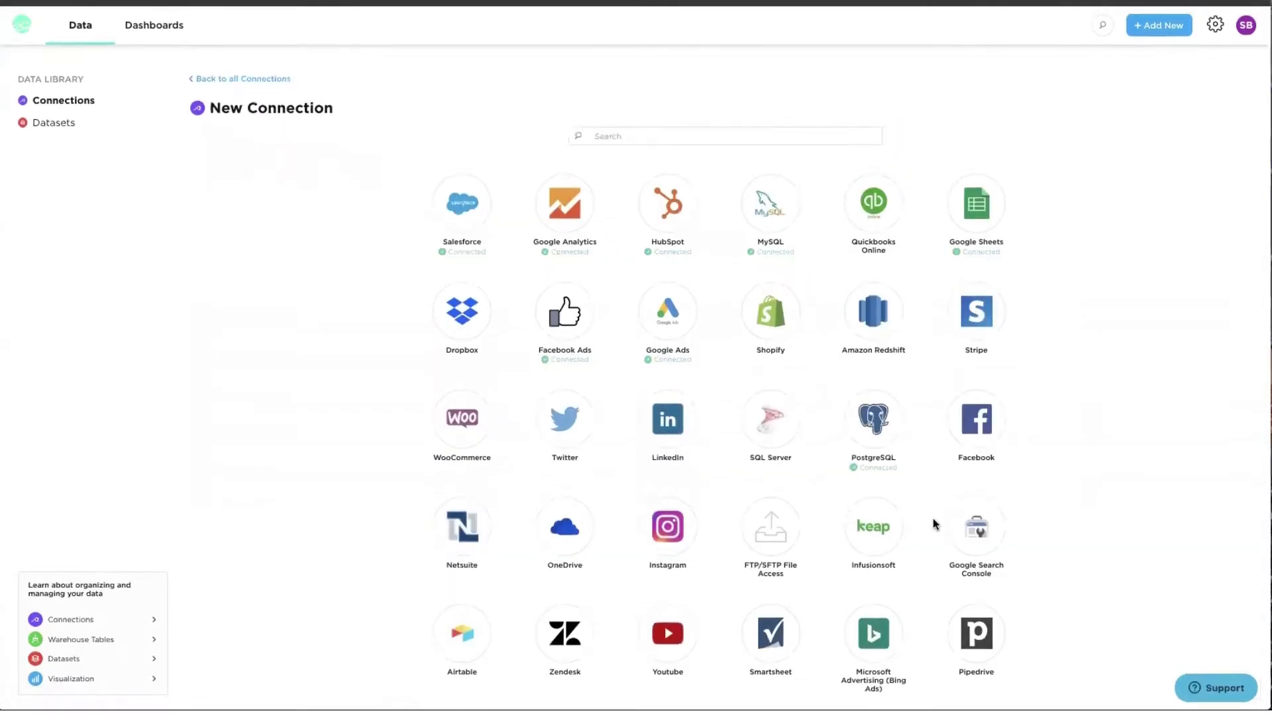
scroll(932, 518, "down", 9)
scroll(933, 518, "down", 7)
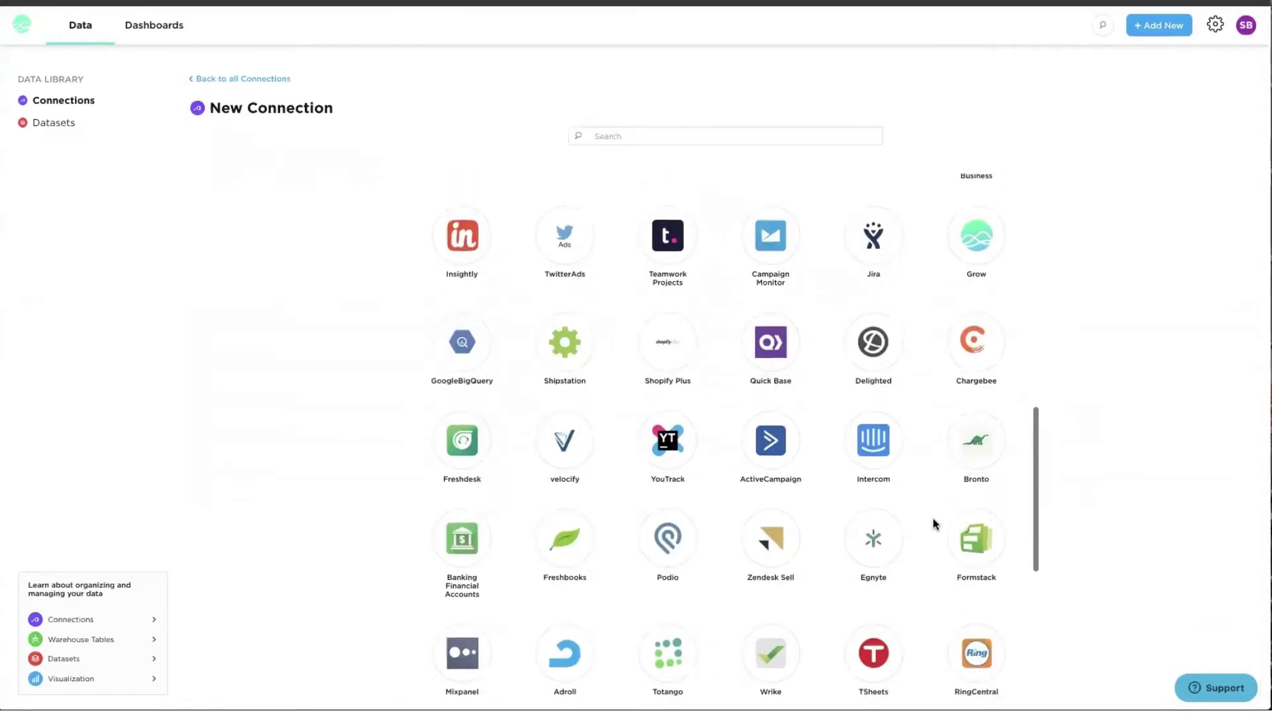
scroll(933, 518, "up", 15)
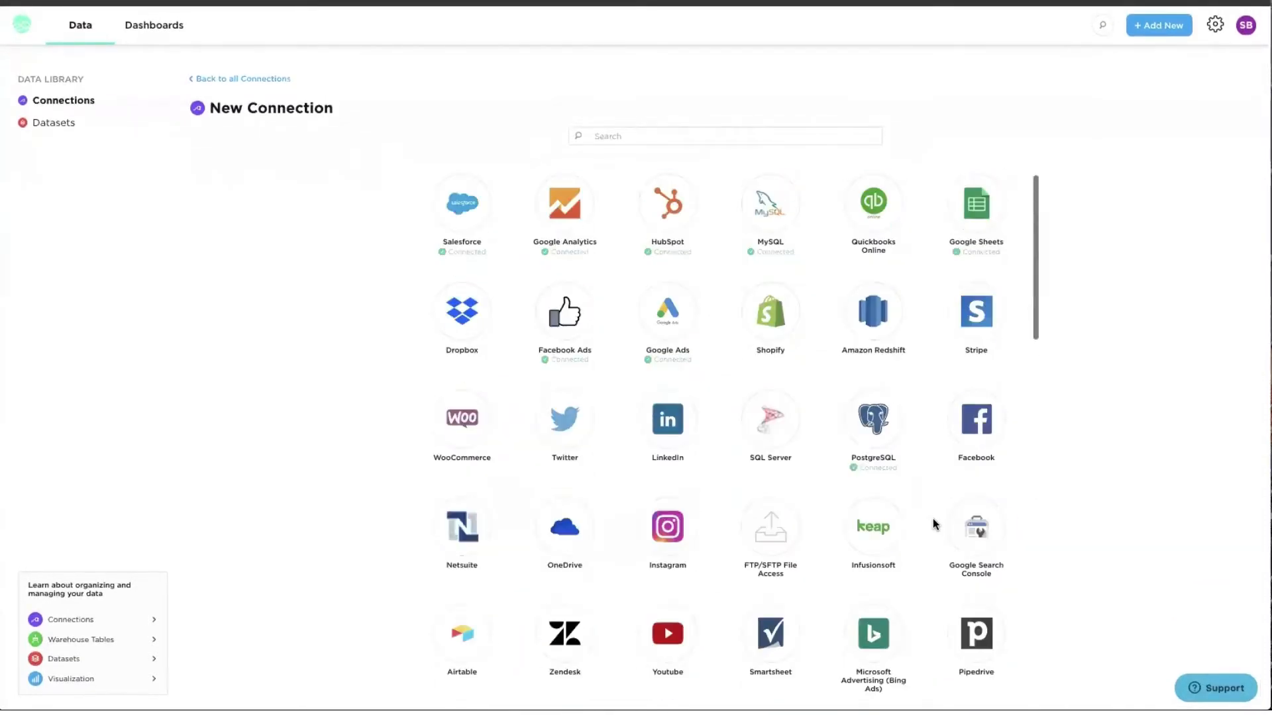
left_click(685, 137)
type("shopify")
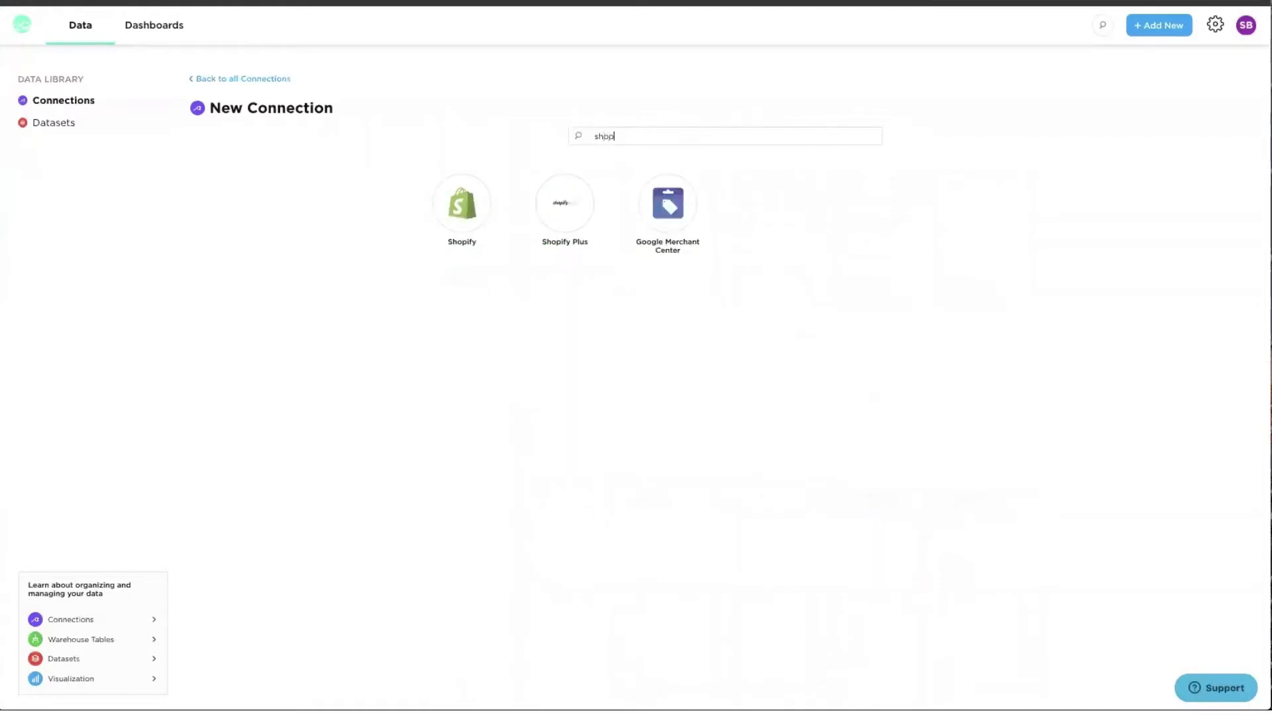
left_click(474, 199)
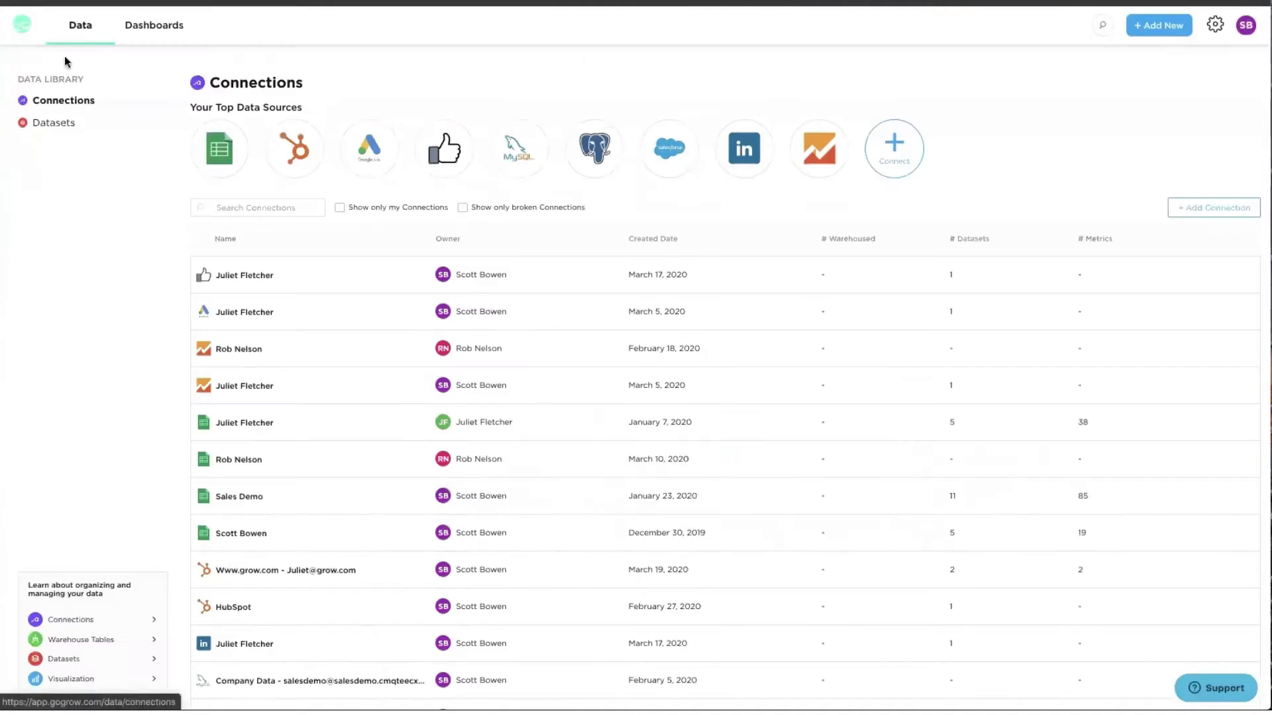
- Show the Datasets list and search it for 'sess'
left_click(55, 124)
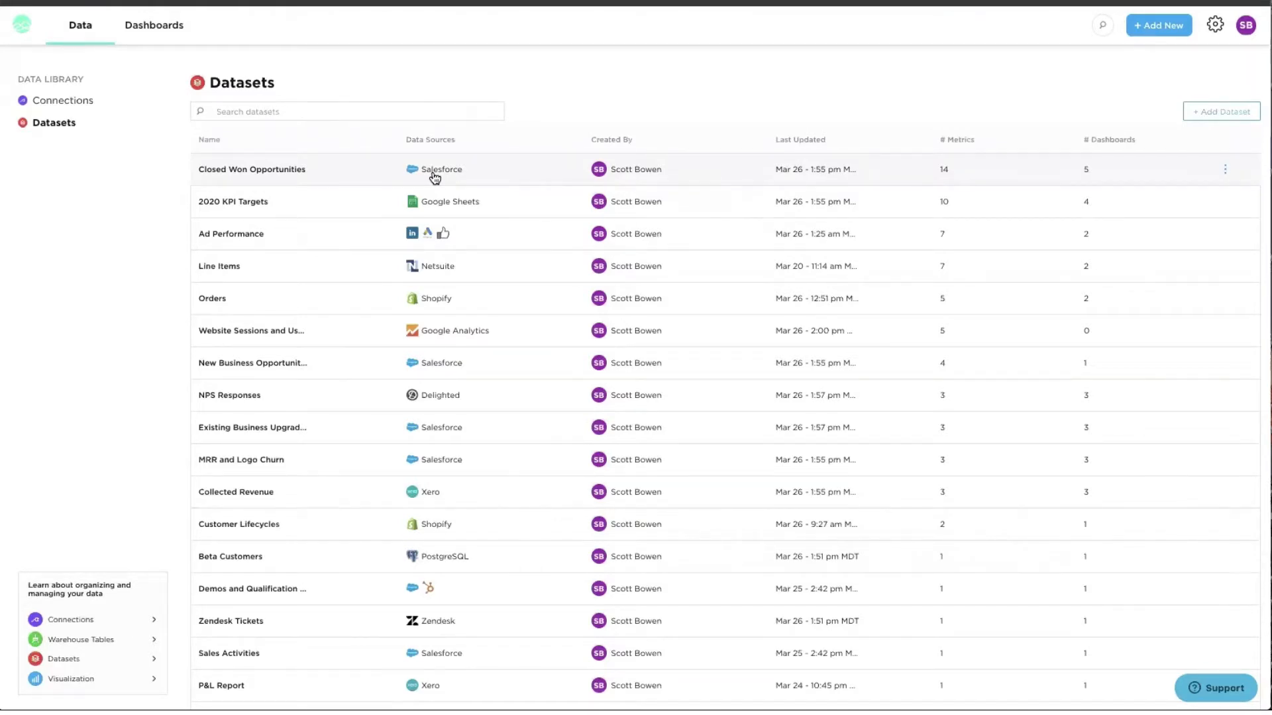
left_click(343, 111)
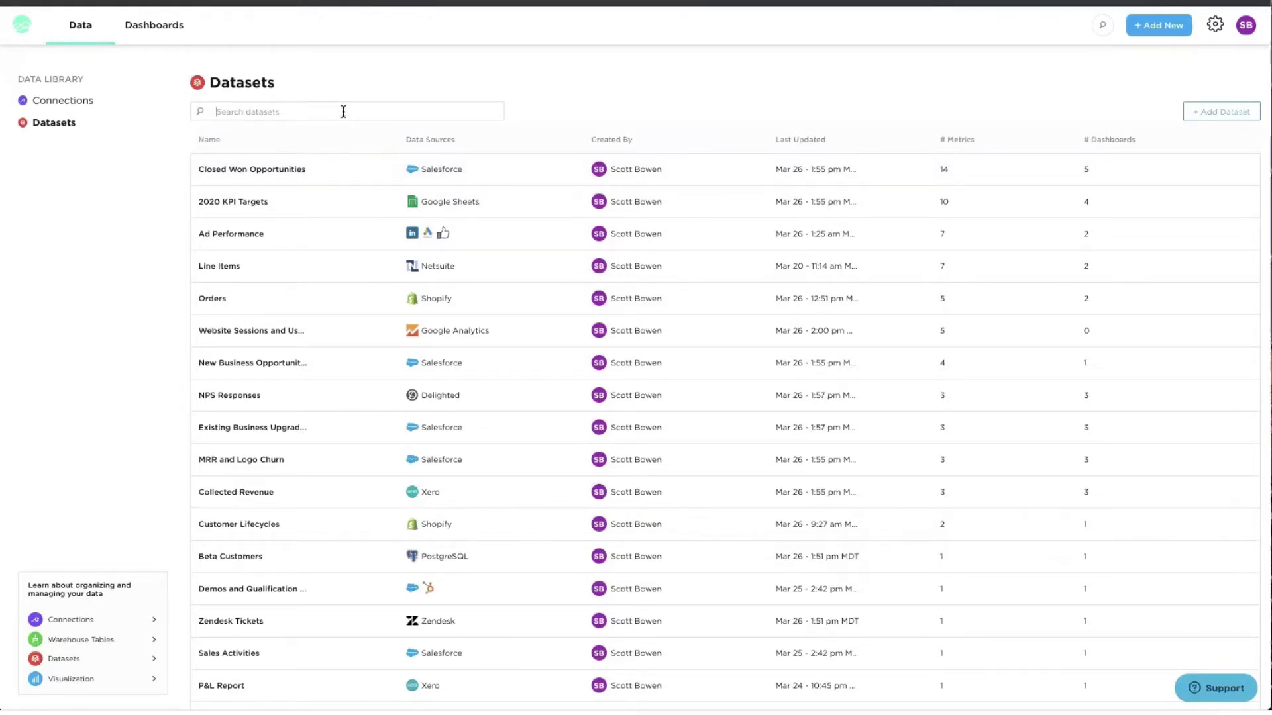
type("sess")
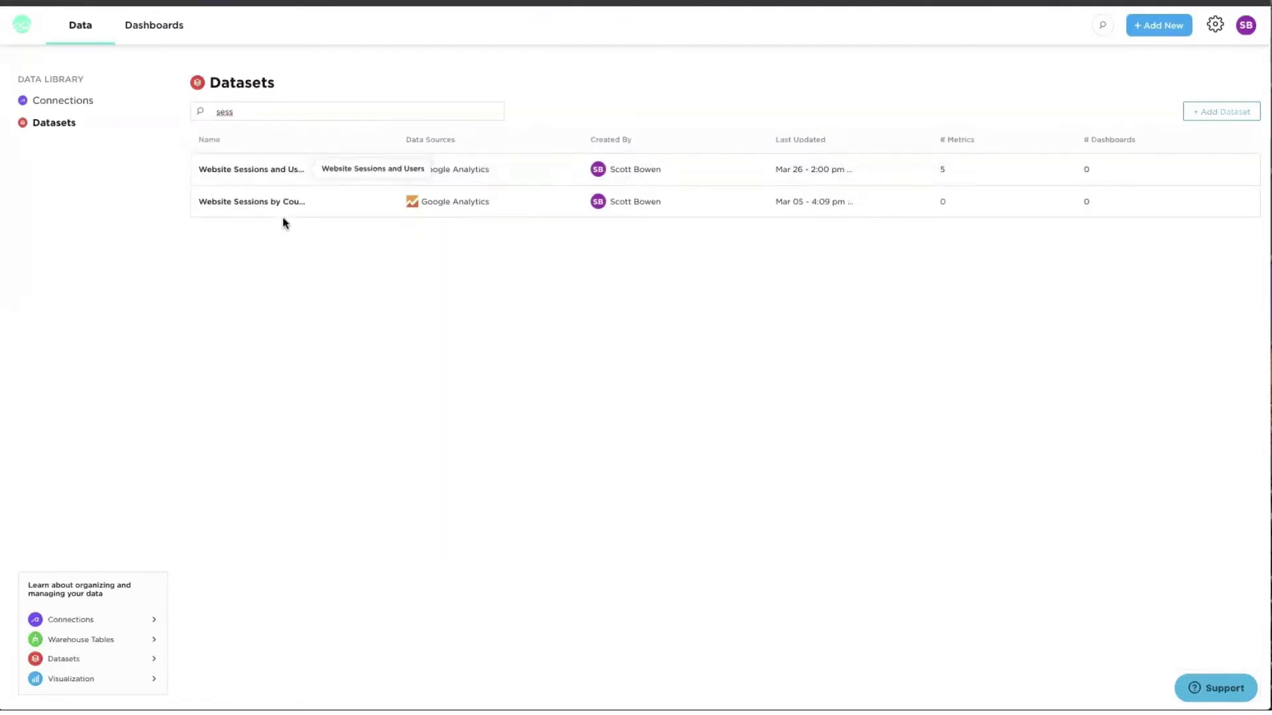
- Open the Website Sessions and Users dataset and create a new metric from it
left_click(255, 174)
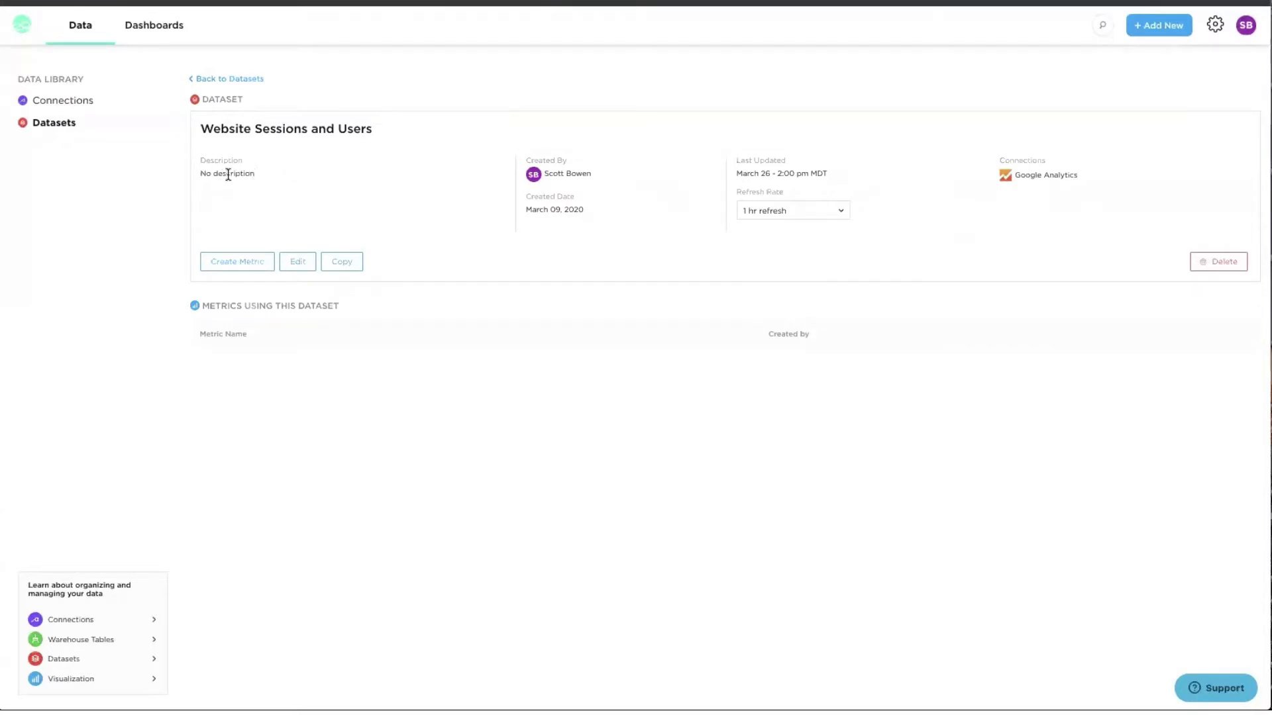
left_click_drag(230, 174, 203, 174)
left_click(204, 175)
left_click(239, 262)
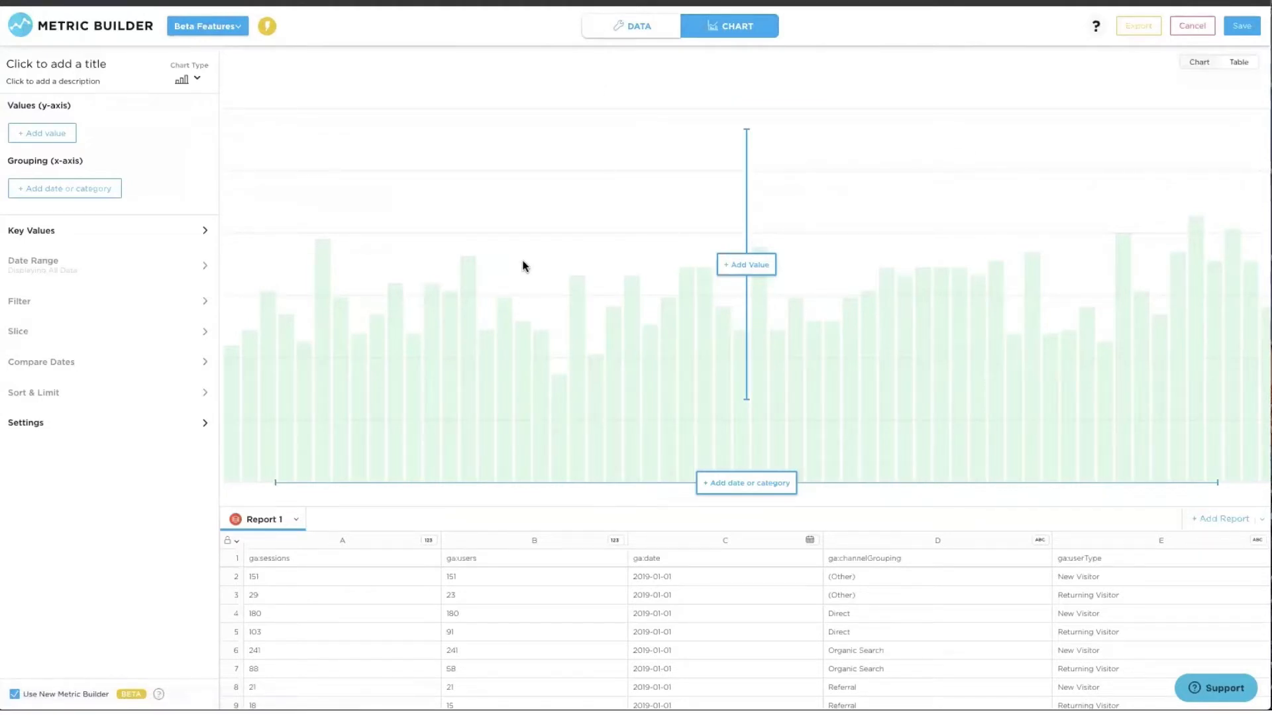
- Plot summed ga:sessions as the value, grouped by month instead of day
left_click(62, 135)
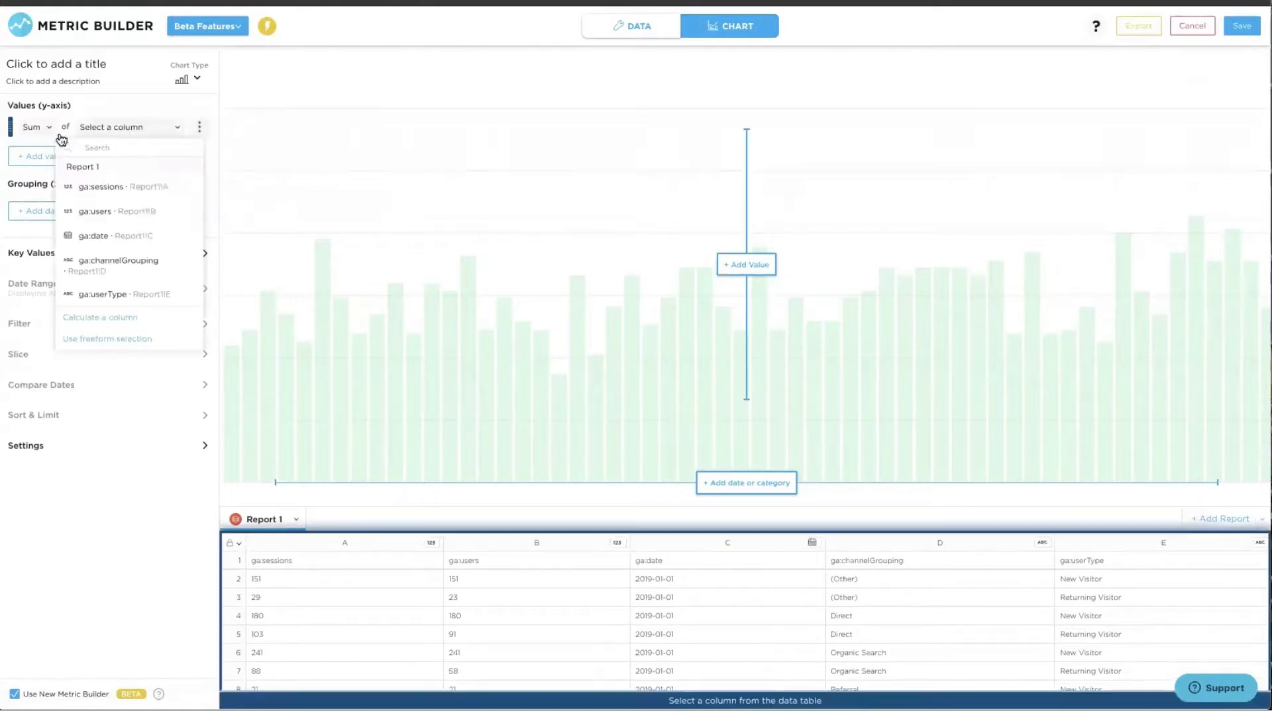
left_click(304, 550)
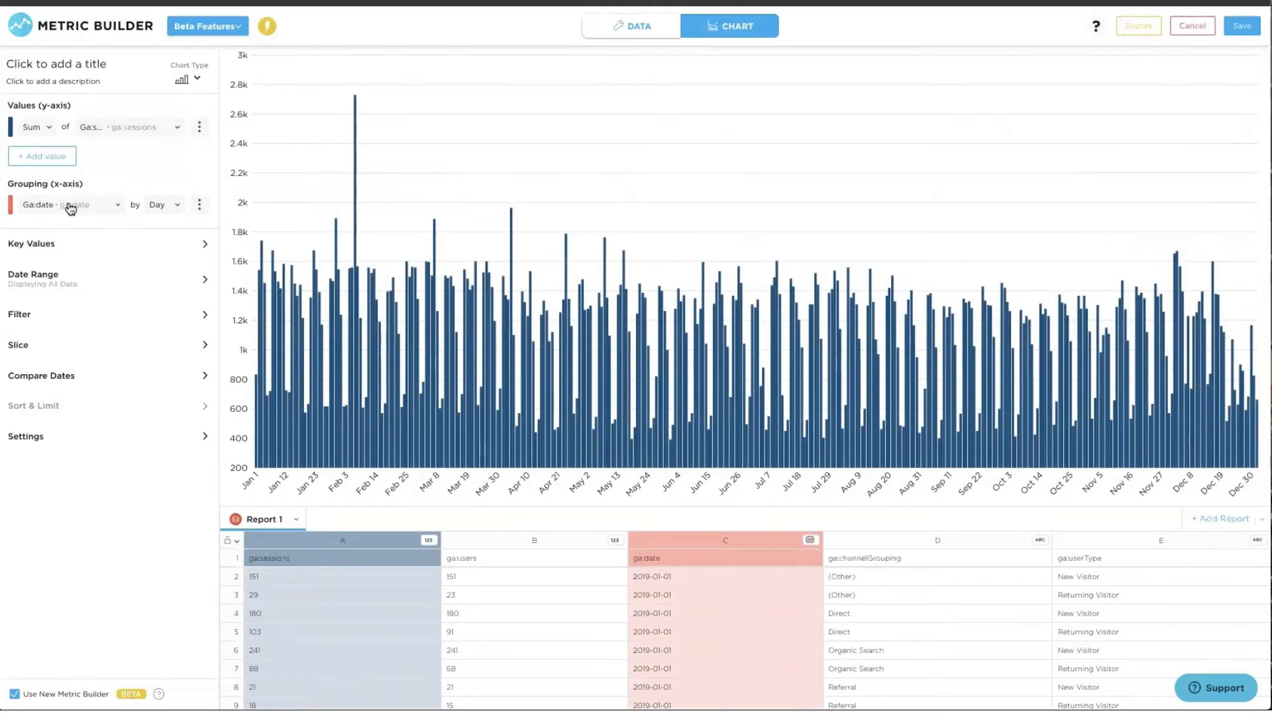
left_click(156, 206)
left_click(160, 263)
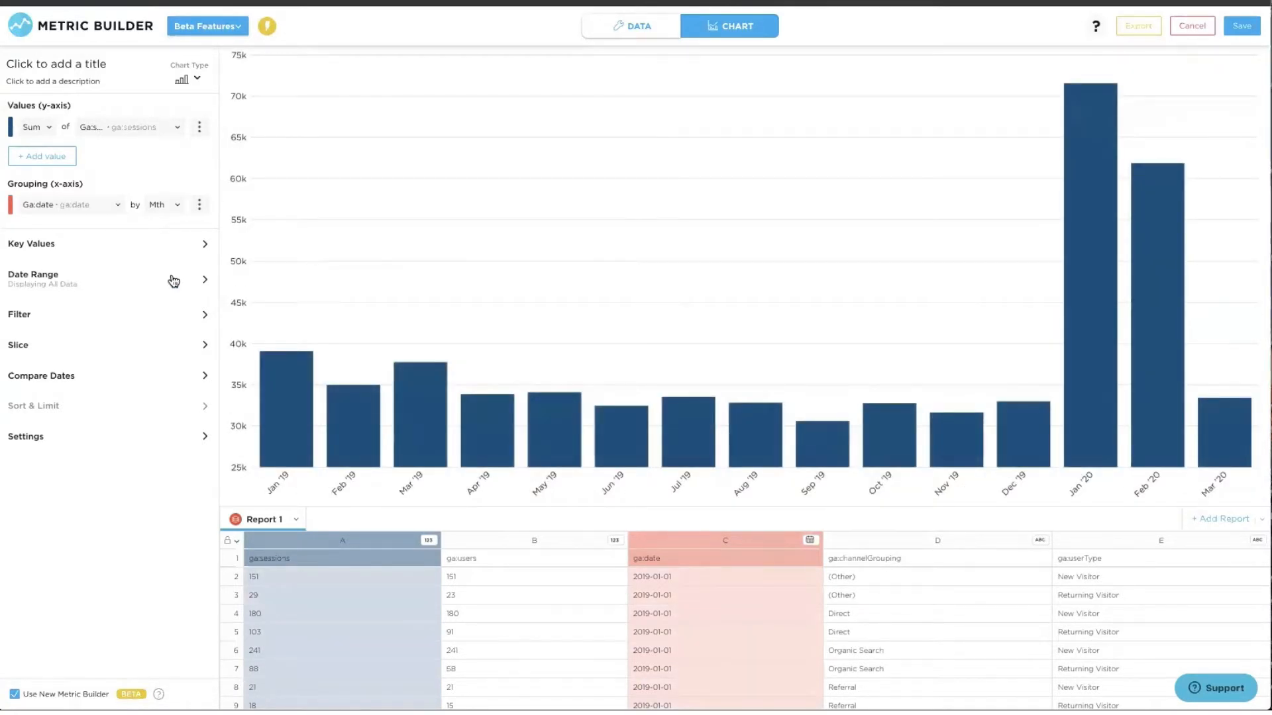
mouse_move(286, 393)
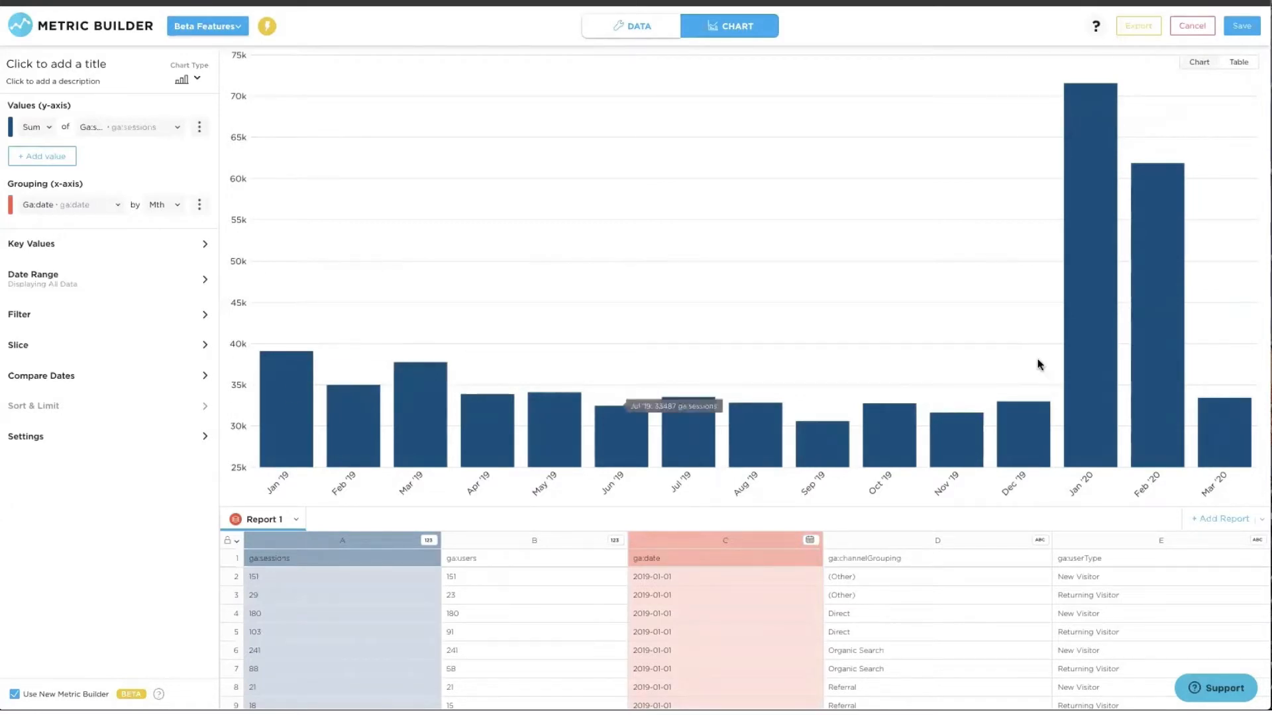
mouse_move(1204, 420)
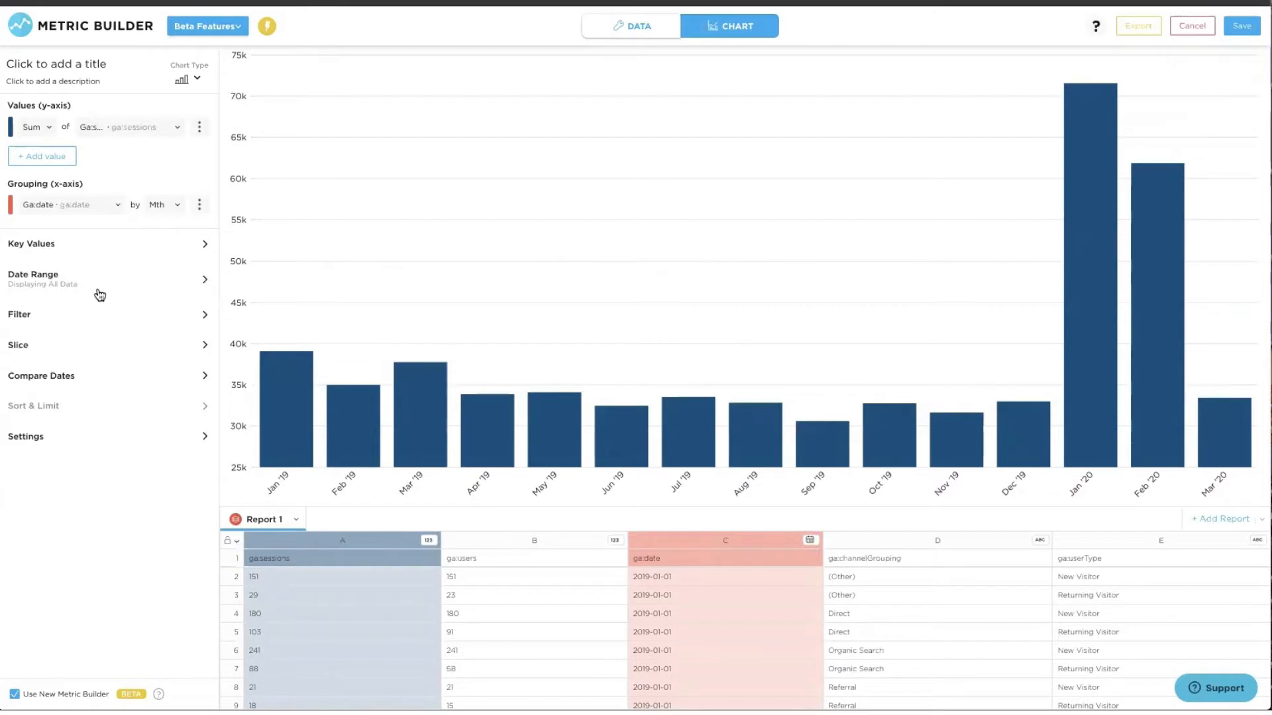
- Limit the chart's date range to the Last 6 Months
left_click(78, 285)
left_click(79, 321)
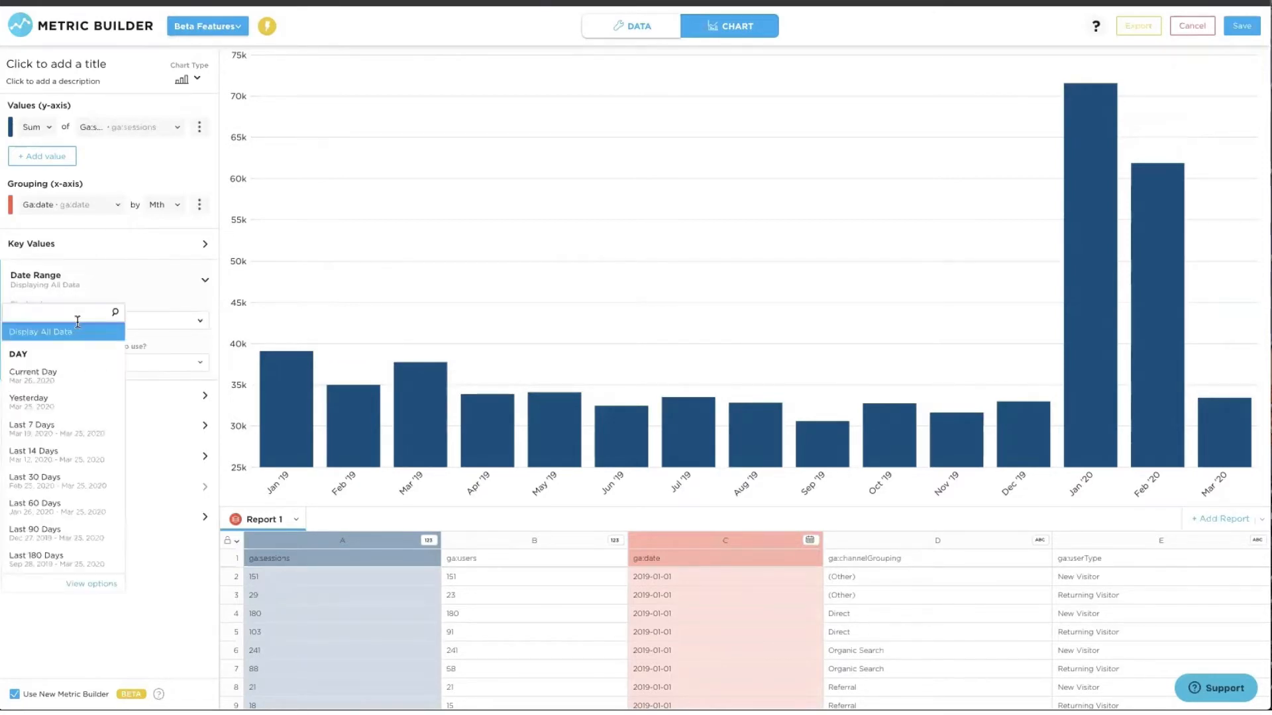
type("last 6")
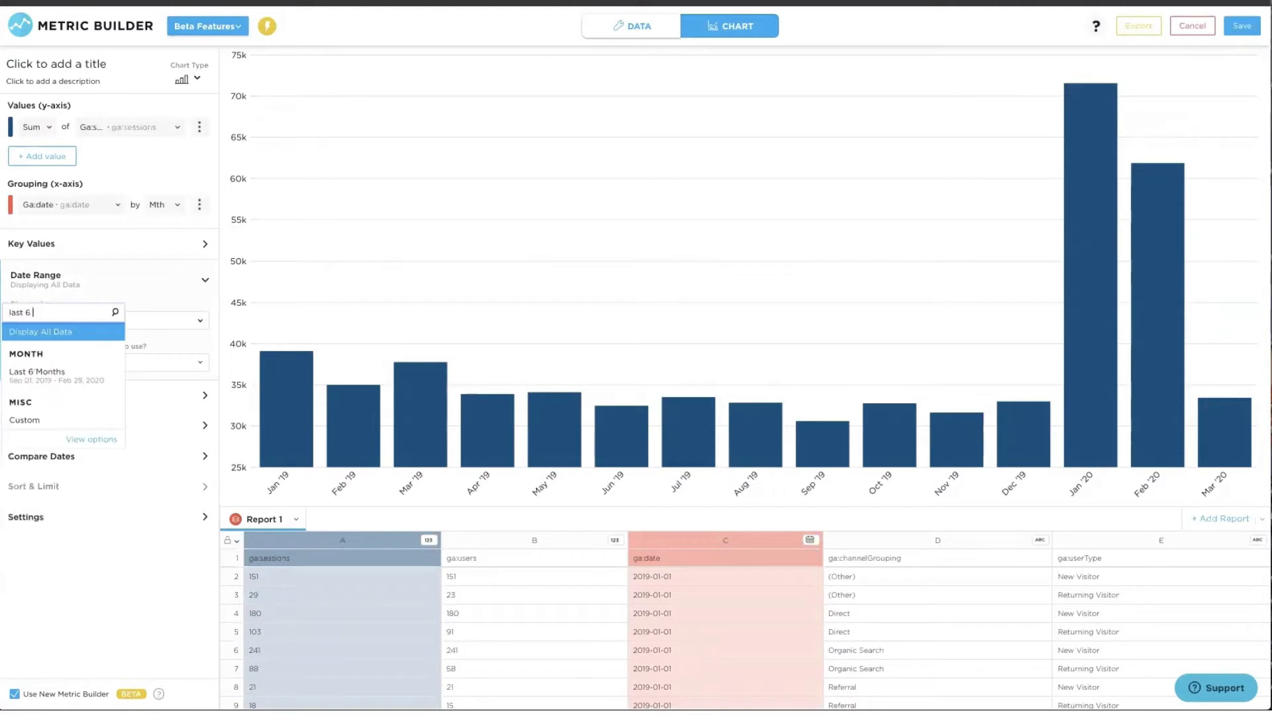
left_click(32, 371)
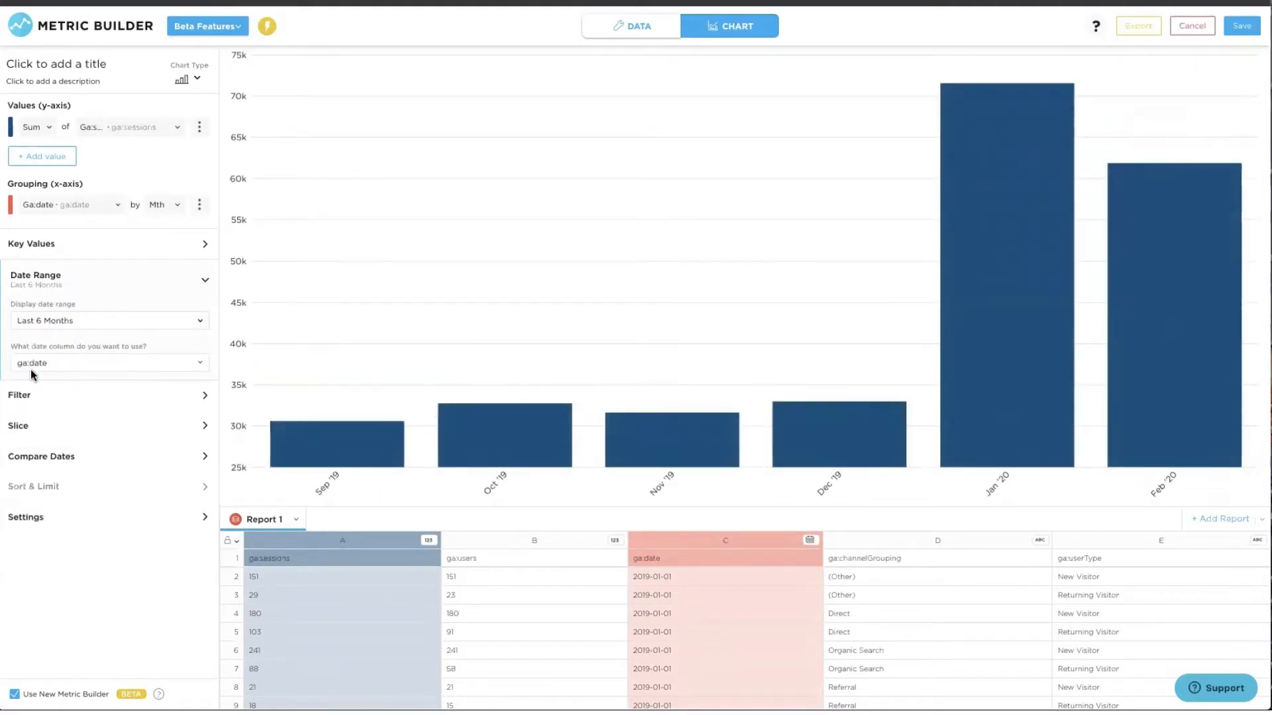
- Make the sessions bars purple
left_click(199, 127)
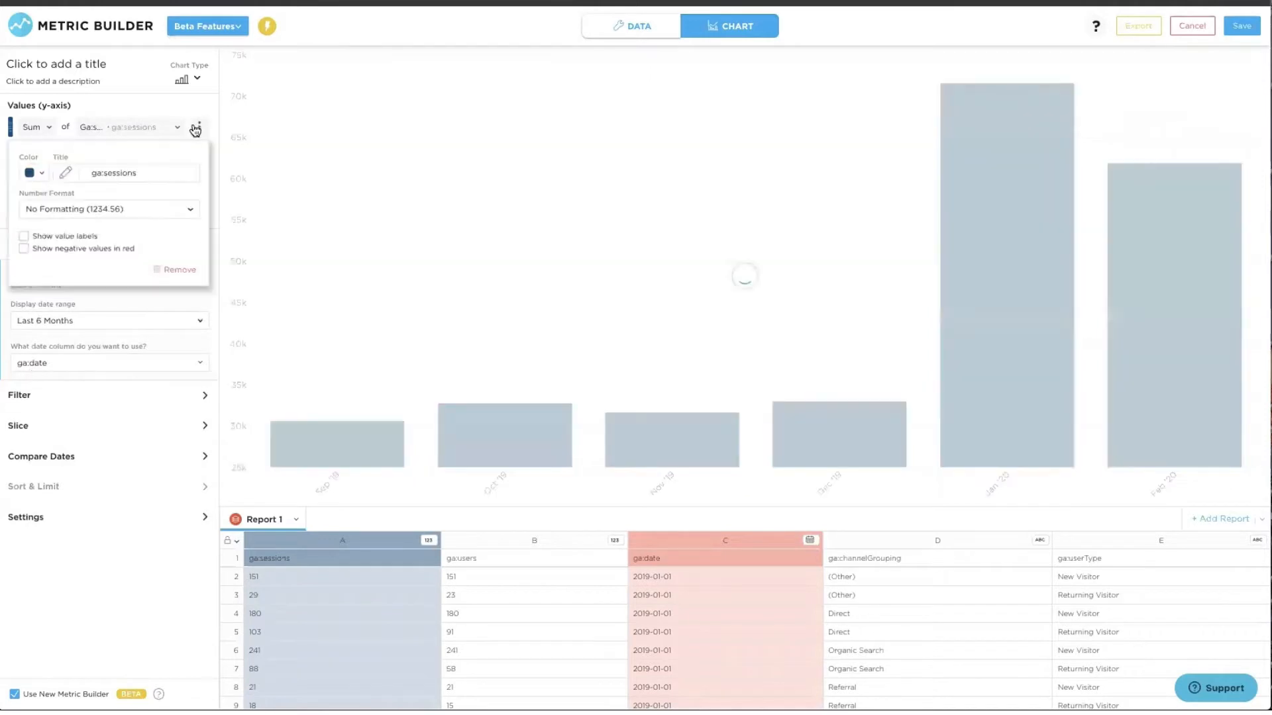
left_click(40, 175)
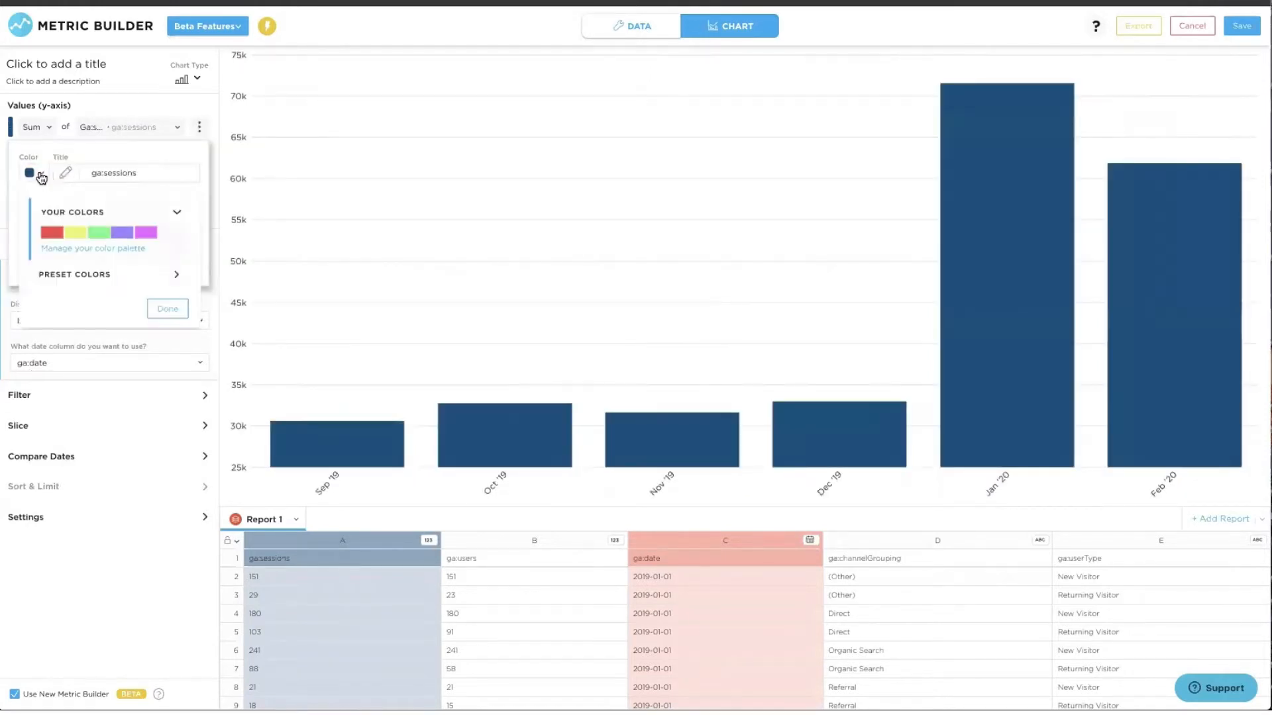
left_click(120, 233)
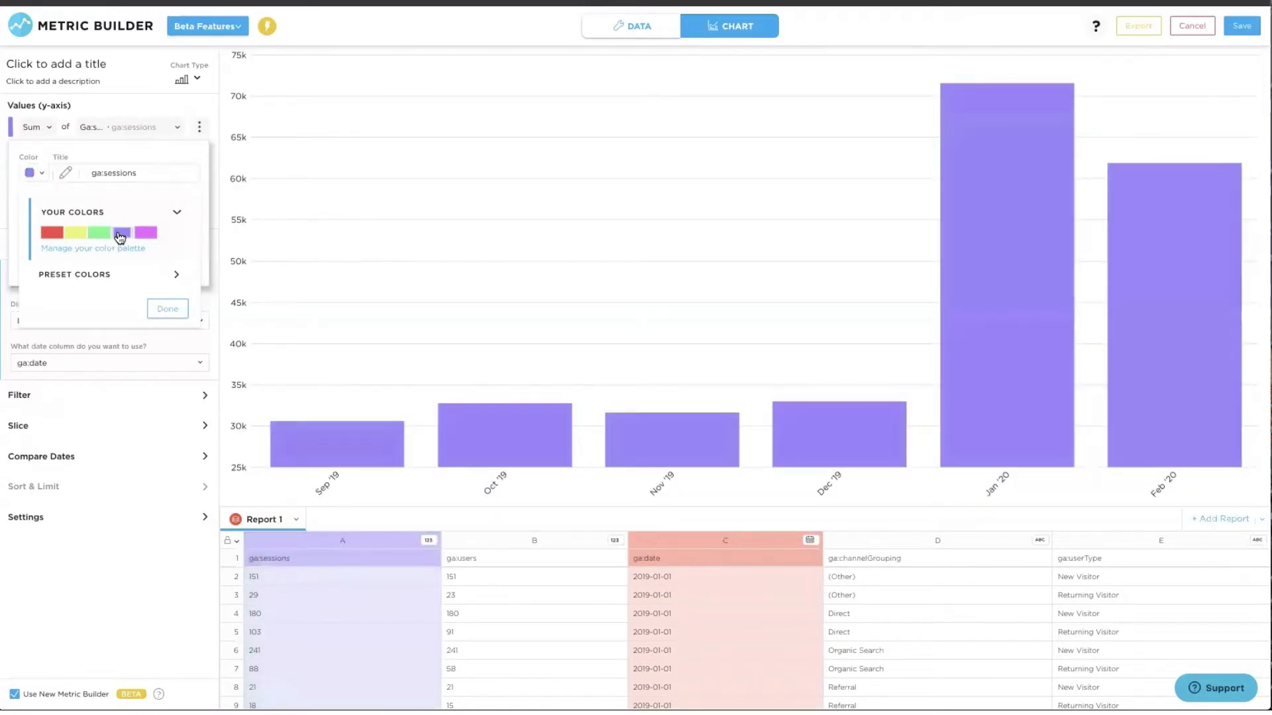
left_click(220, 211)
- Title the chart 'Website Sessions by Month' and save it to Initial Dashboard
left_click(73, 64)
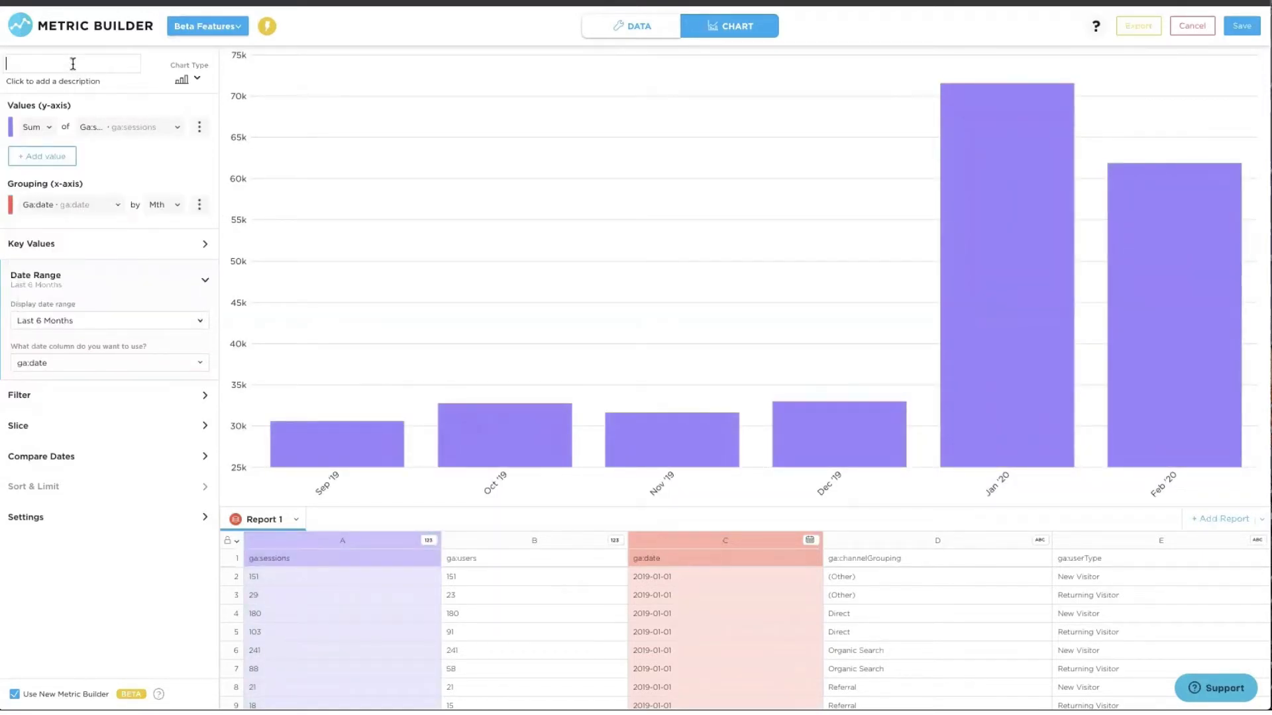
type("Website Sessions by Month")
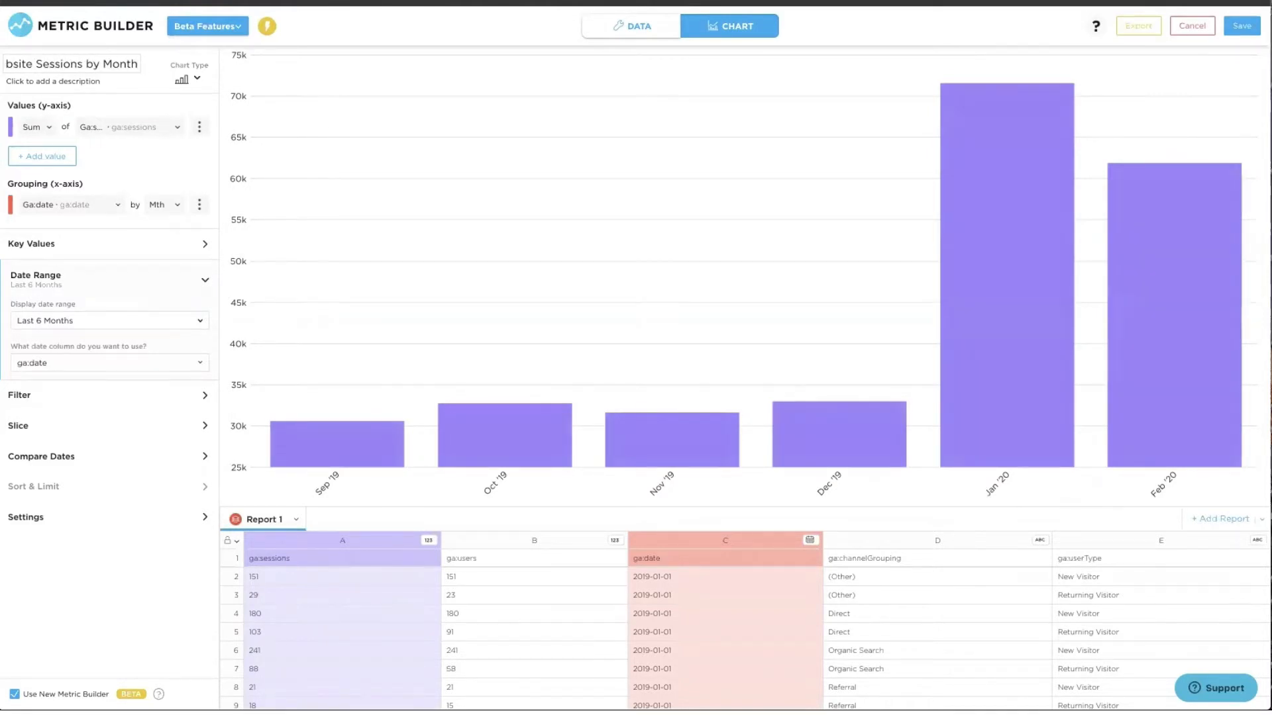
left_click(1239, 28)
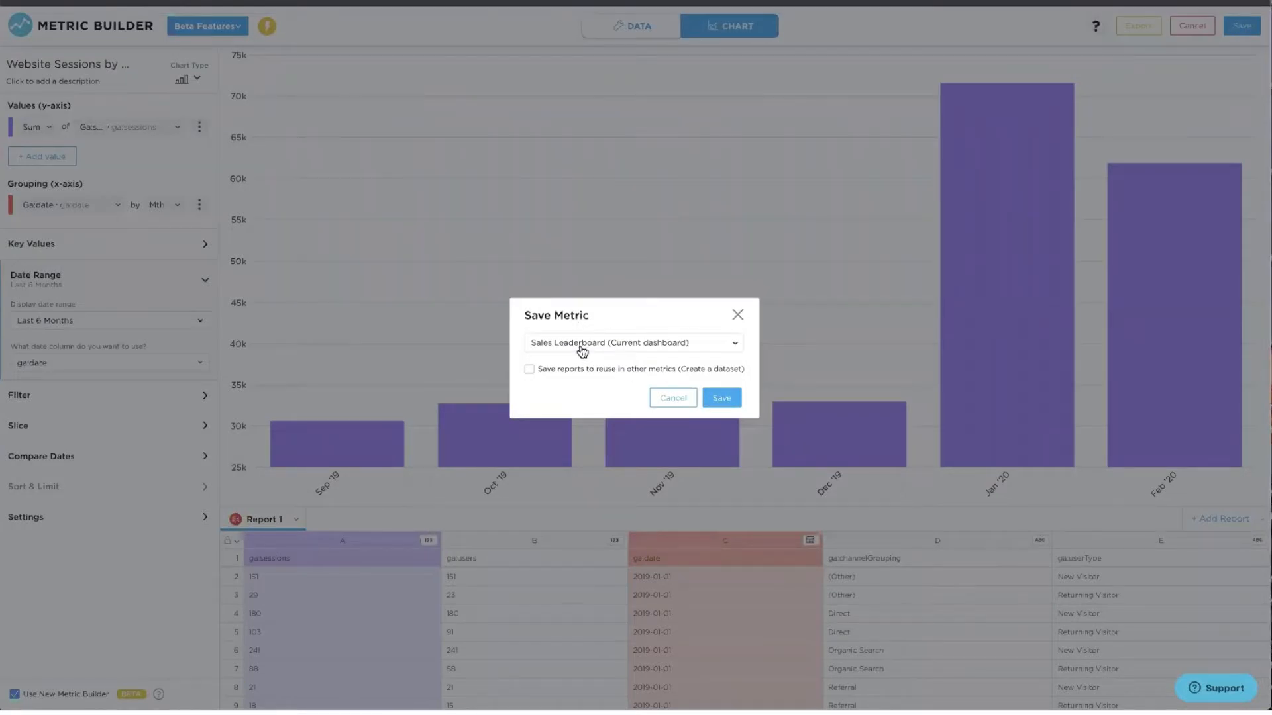
left_click(582, 350)
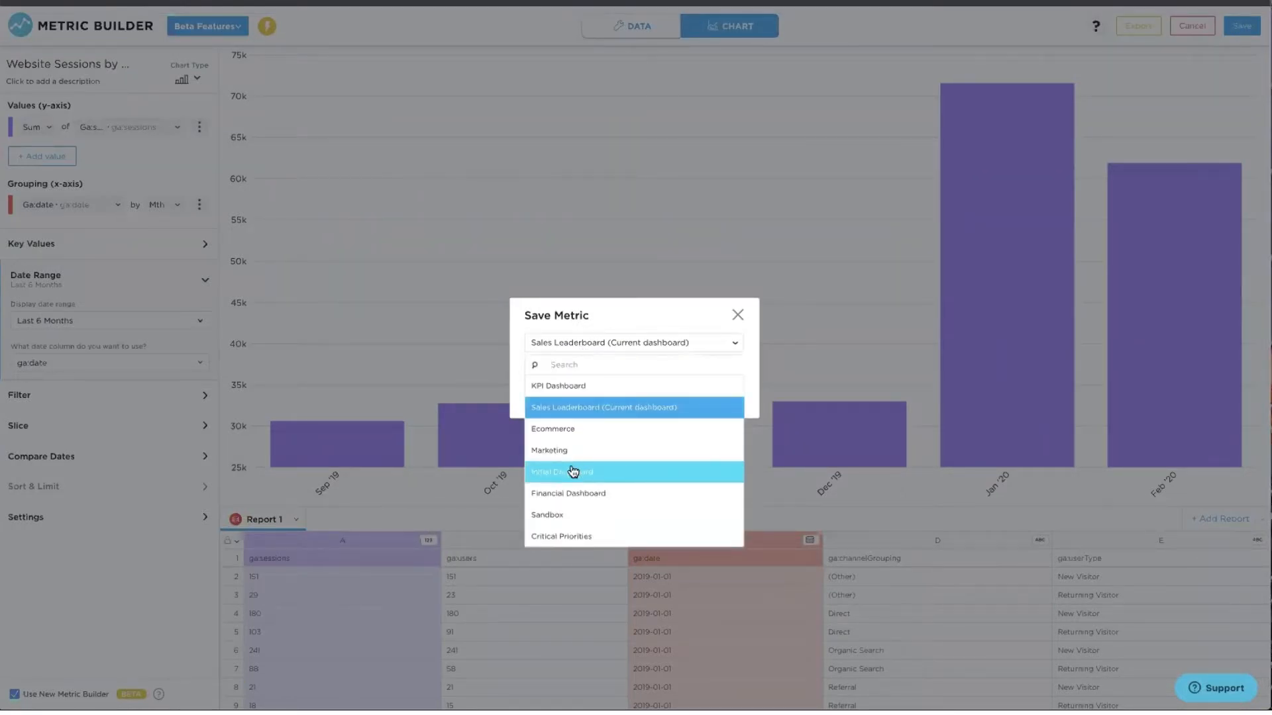
left_click(573, 471)
left_click(714, 396)
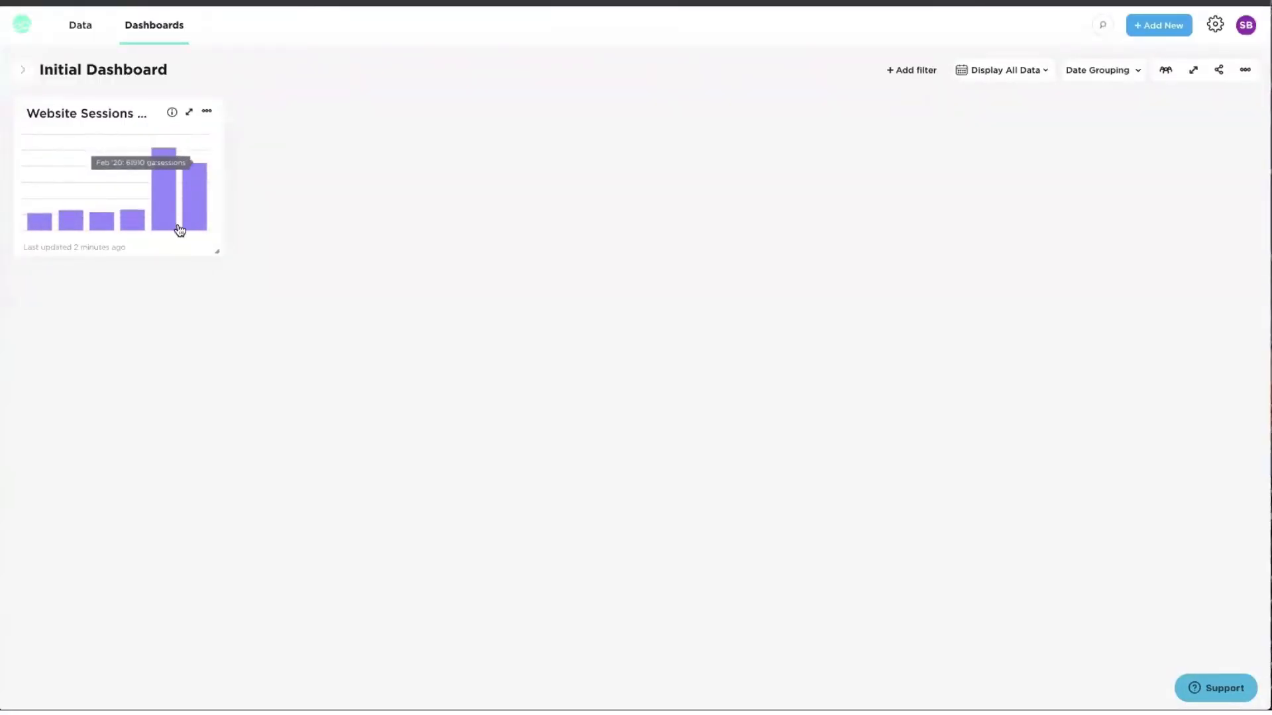
- Enlarge the Website Sessions by Month card on the dashboard
mouse_move(158, 220)
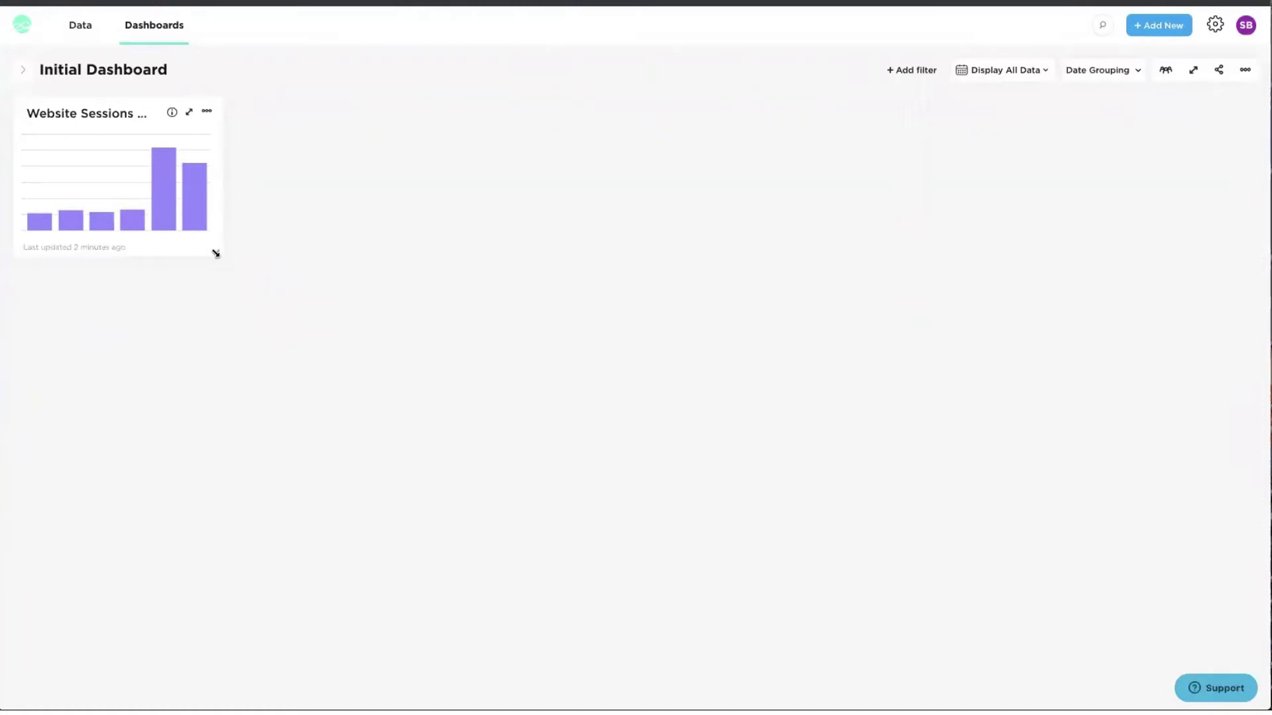
left_click_drag(216, 253, 460, 454)
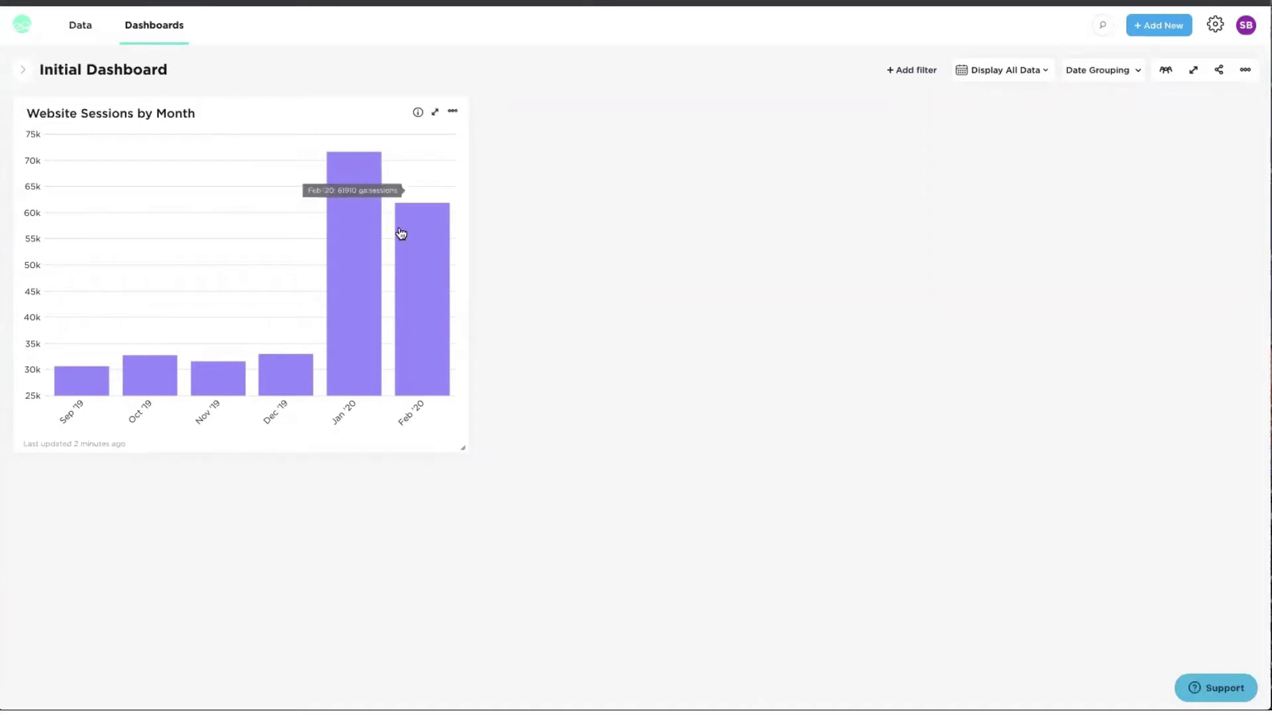
mouse_move(401, 233)
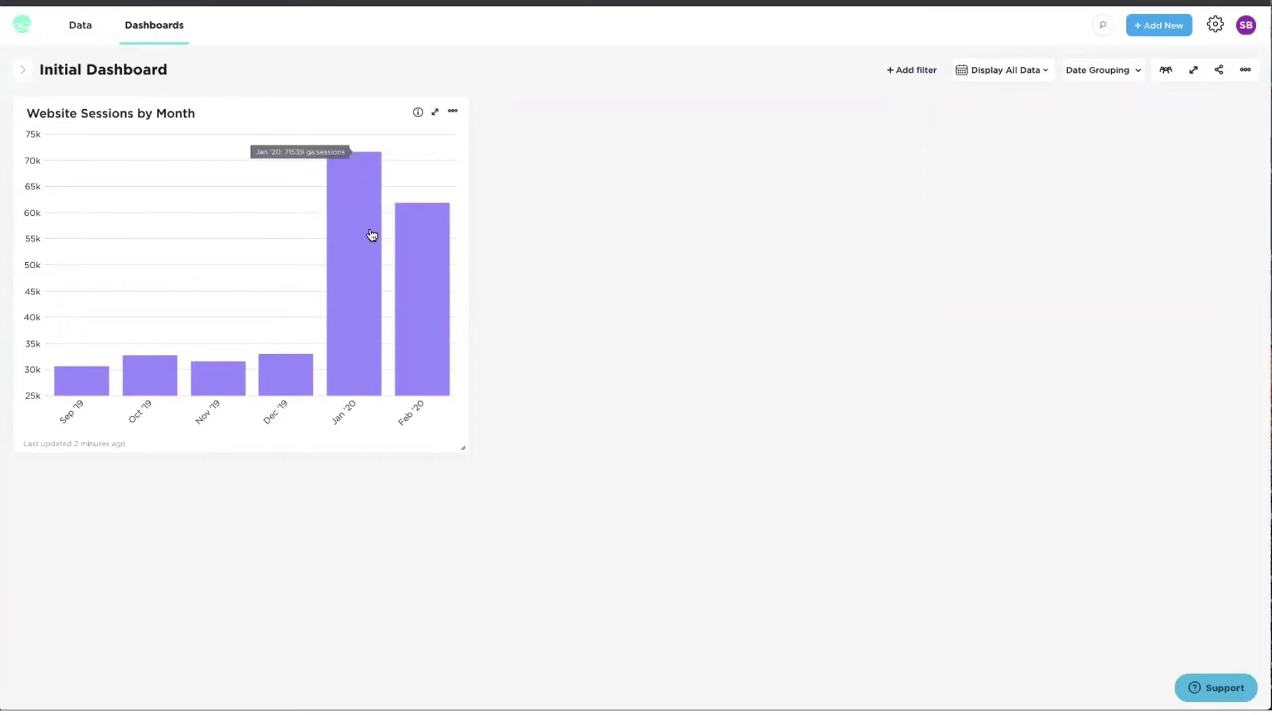
- Set the dashboard's date grouping to Weekly and search date ranges for 'last'
left_click(1085, 75)
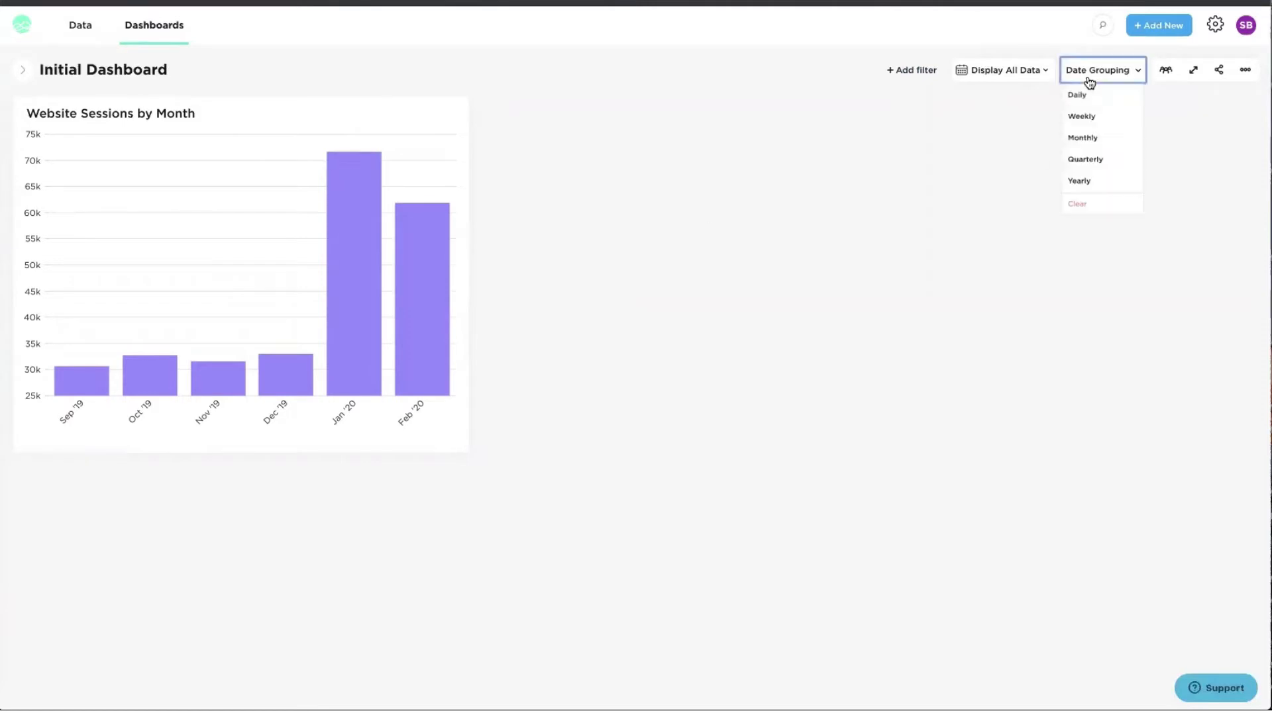
left_click(1078, 115)
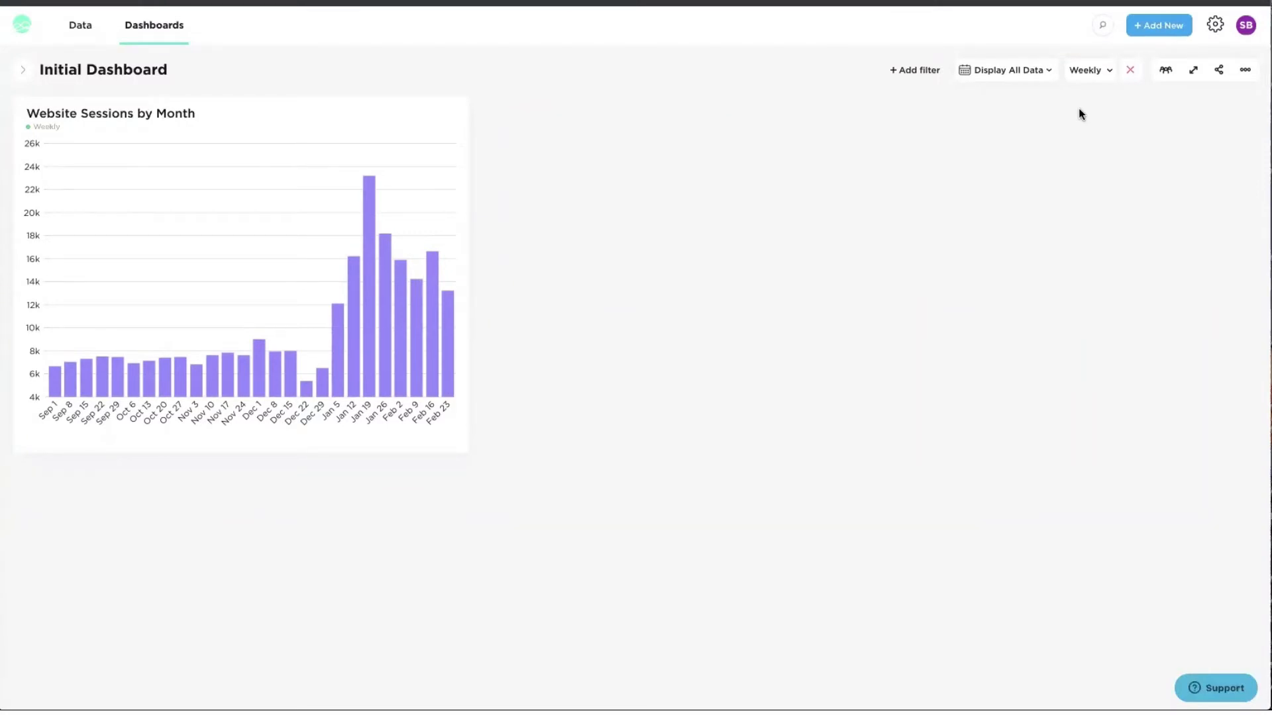
left_click(1012, 80)
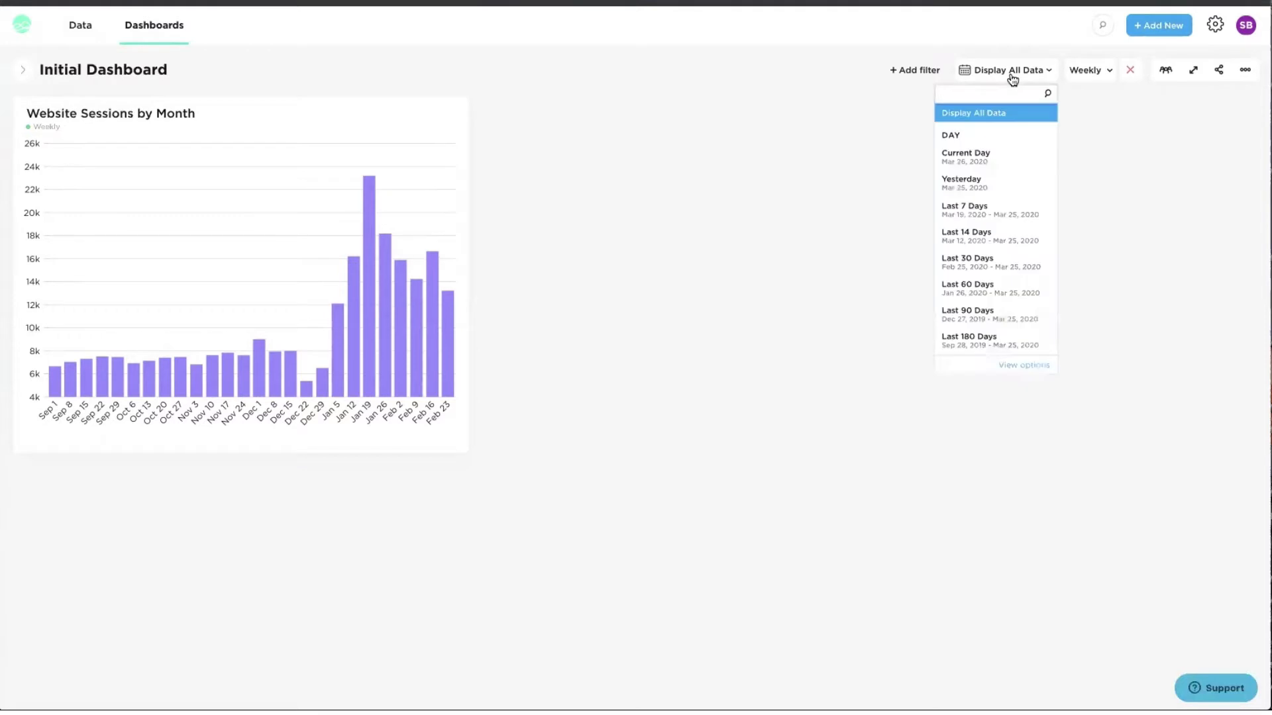
type("last")
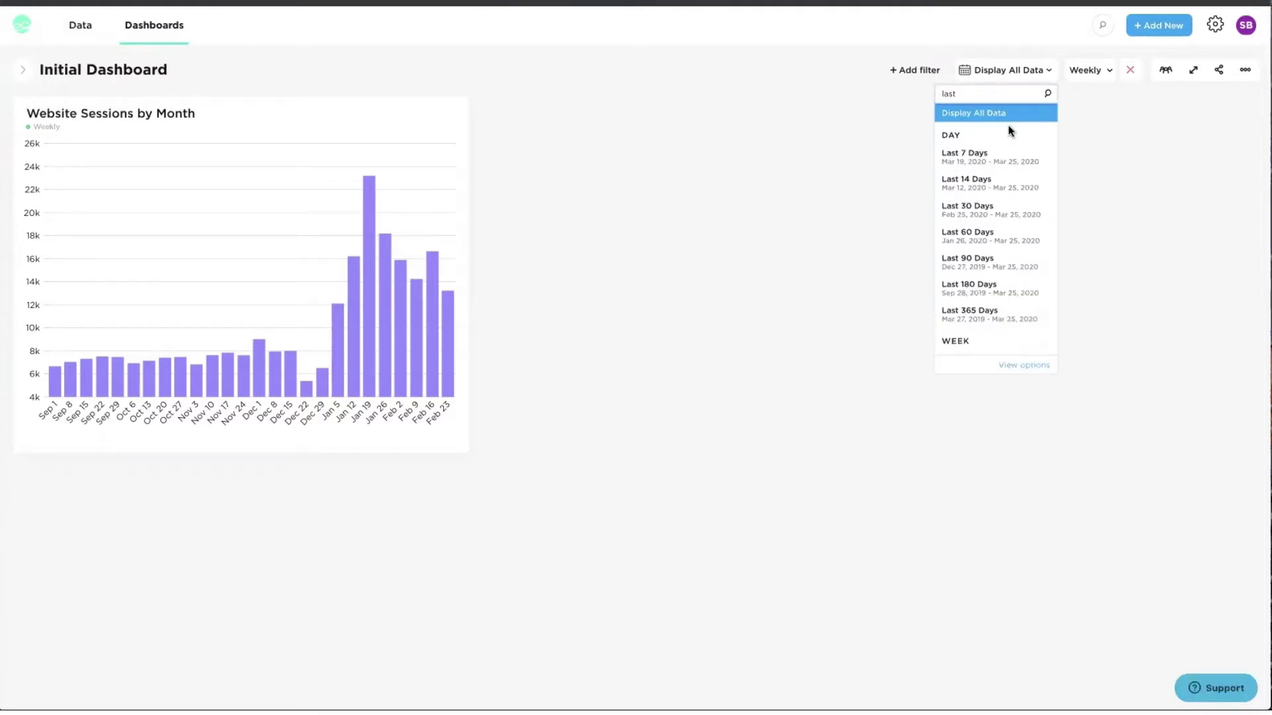
- Apply Last 60 Days, then remove that date filter and the Weekly grouping
left_click(971, 236)
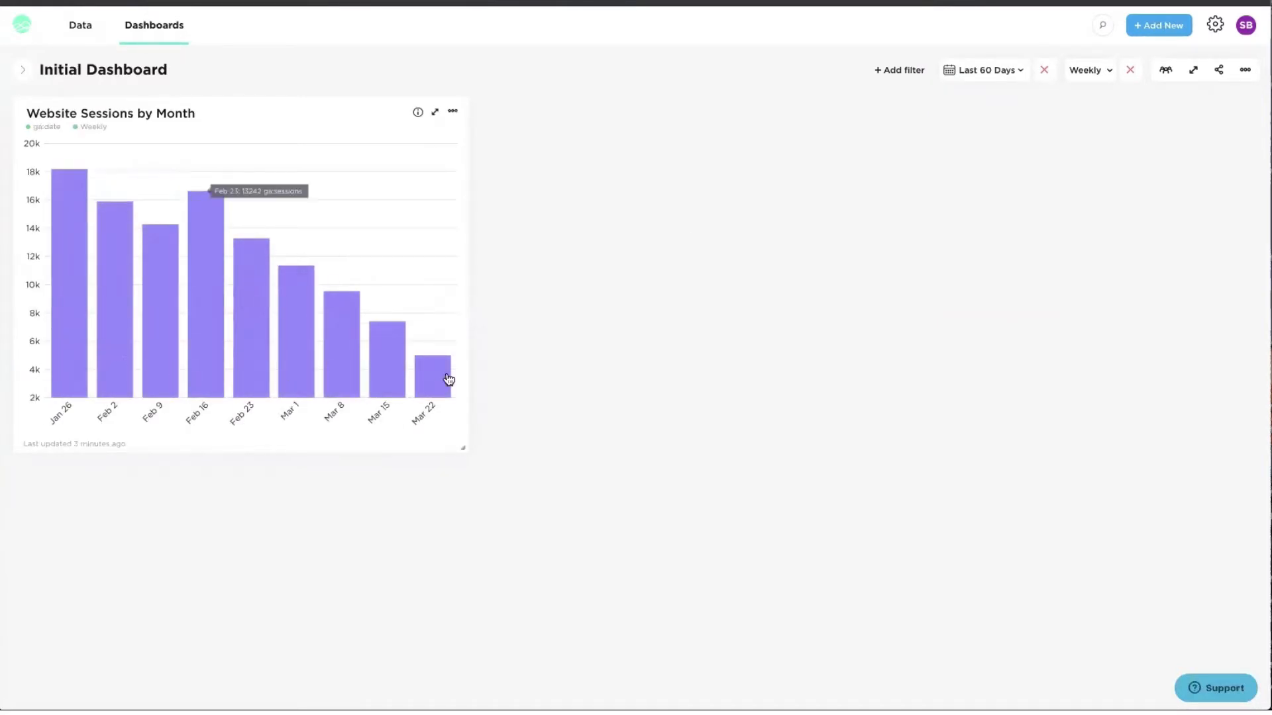
left_click(1043, 72)
left_click(1130, 70)
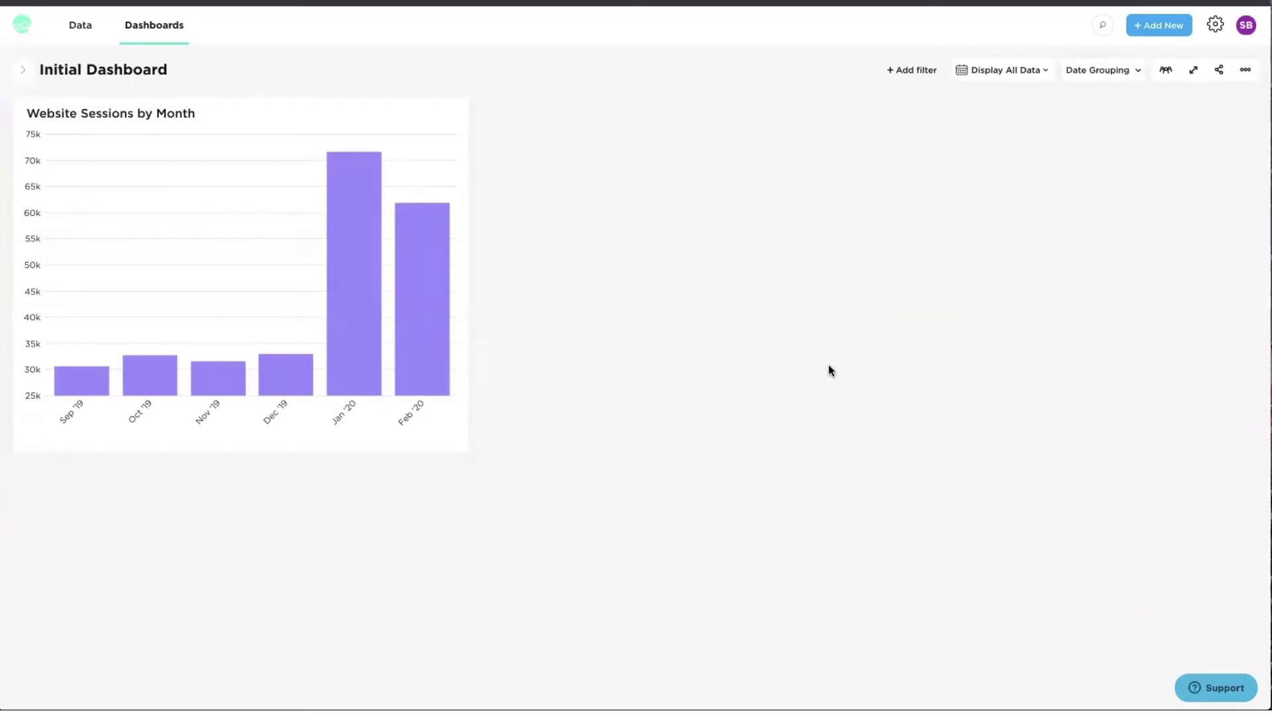
- Start a new HubSpot dataset using the HubSpot connection
left_click(1155, 35)
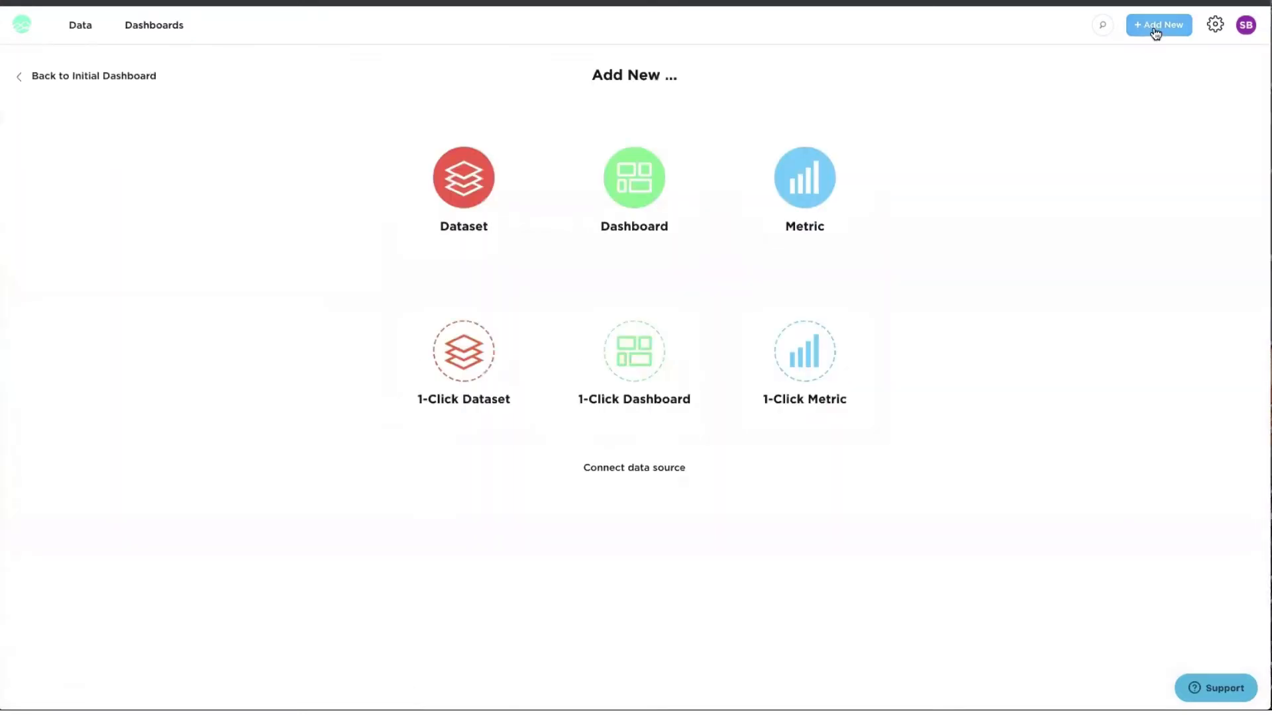
left_click(444, 192)
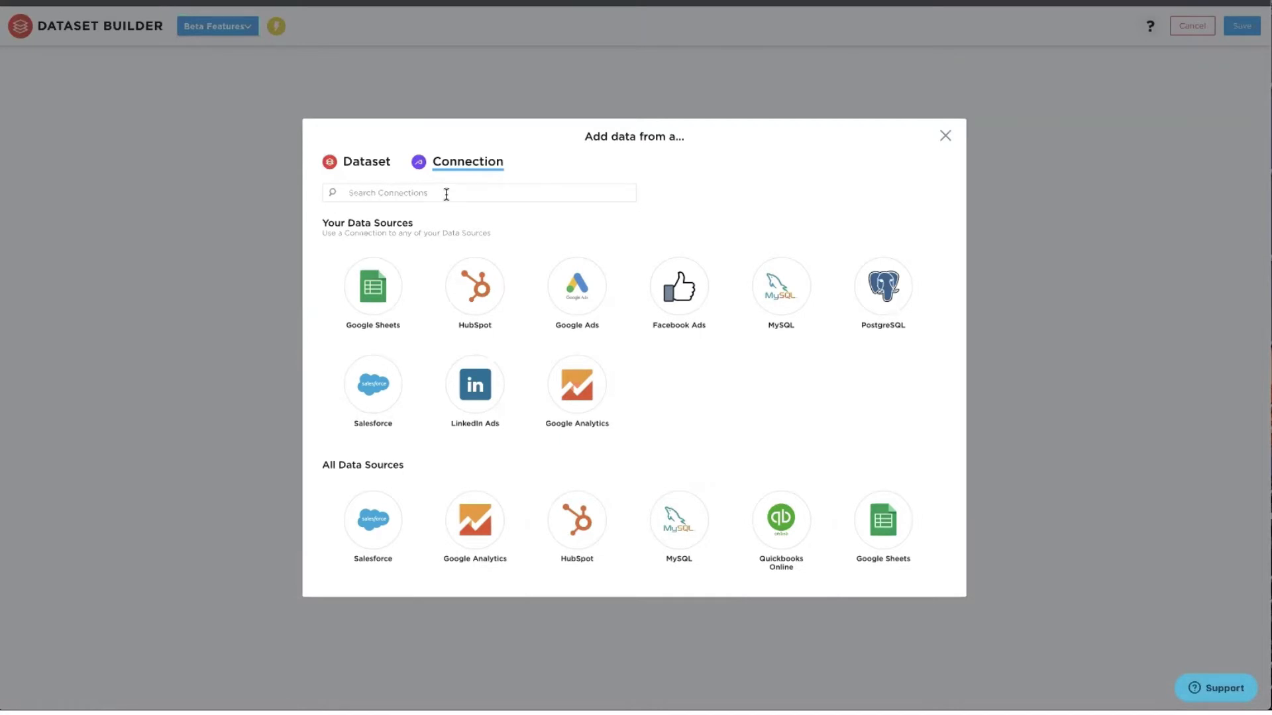
left_click(481, 290)
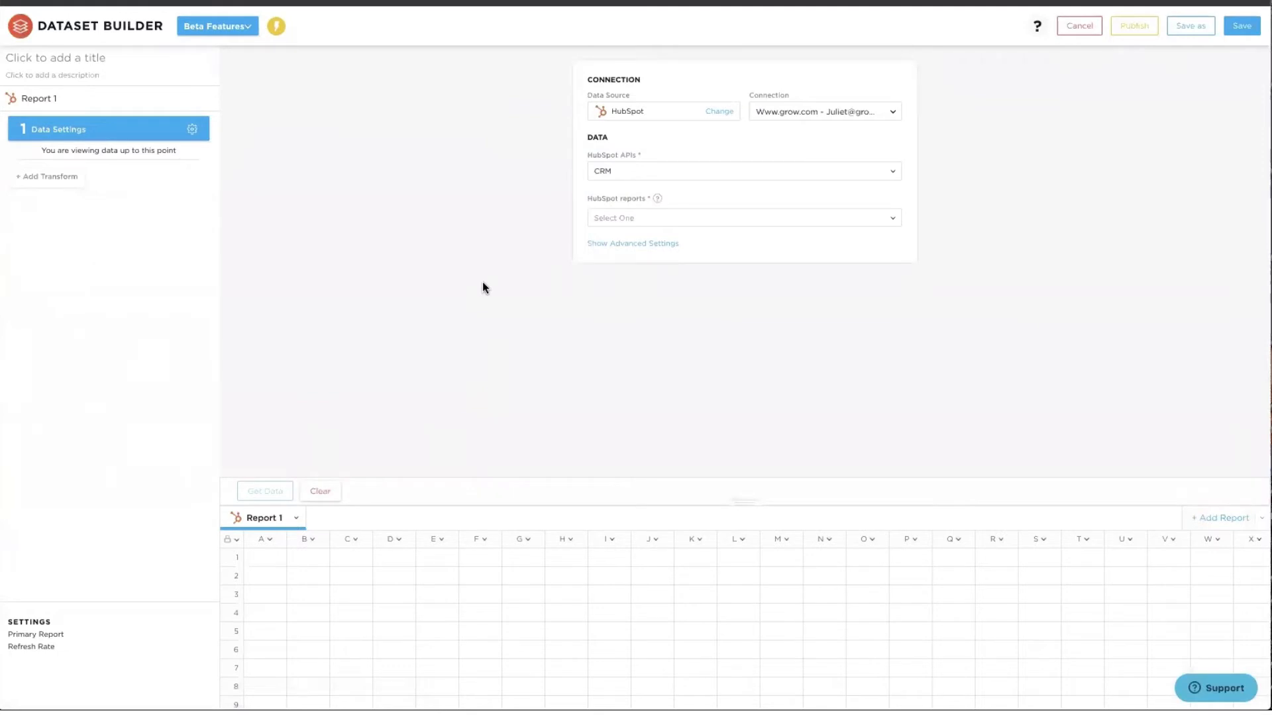
left_click(798, 110)
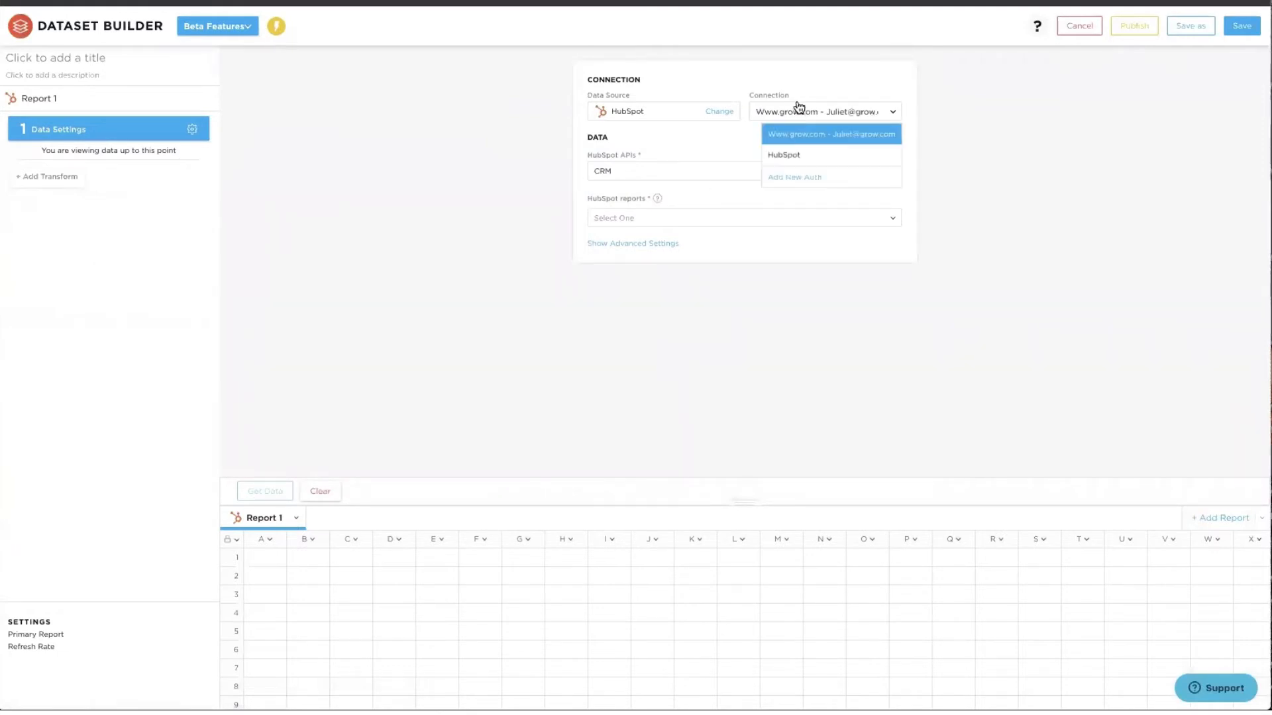
left_click(795, 155)
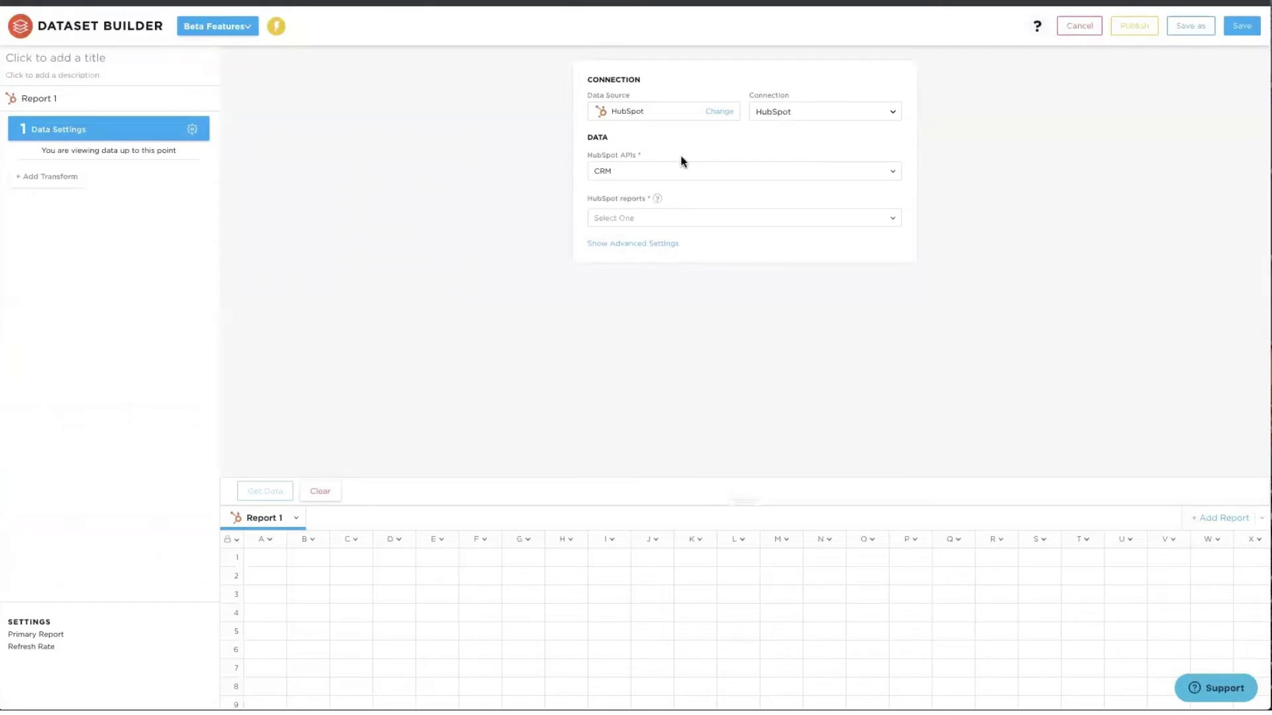
- Choose the CRM API and the List Of Contacts report
left_click(696, 174)
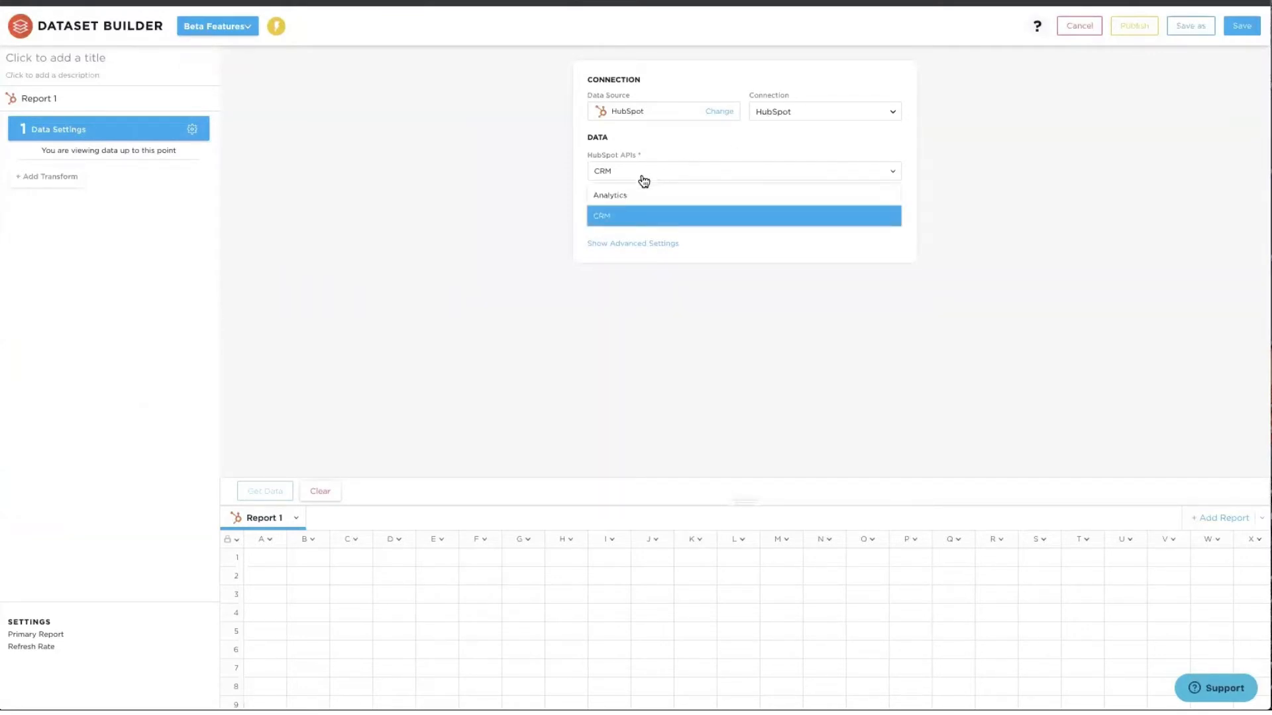
left_click(579, 196)
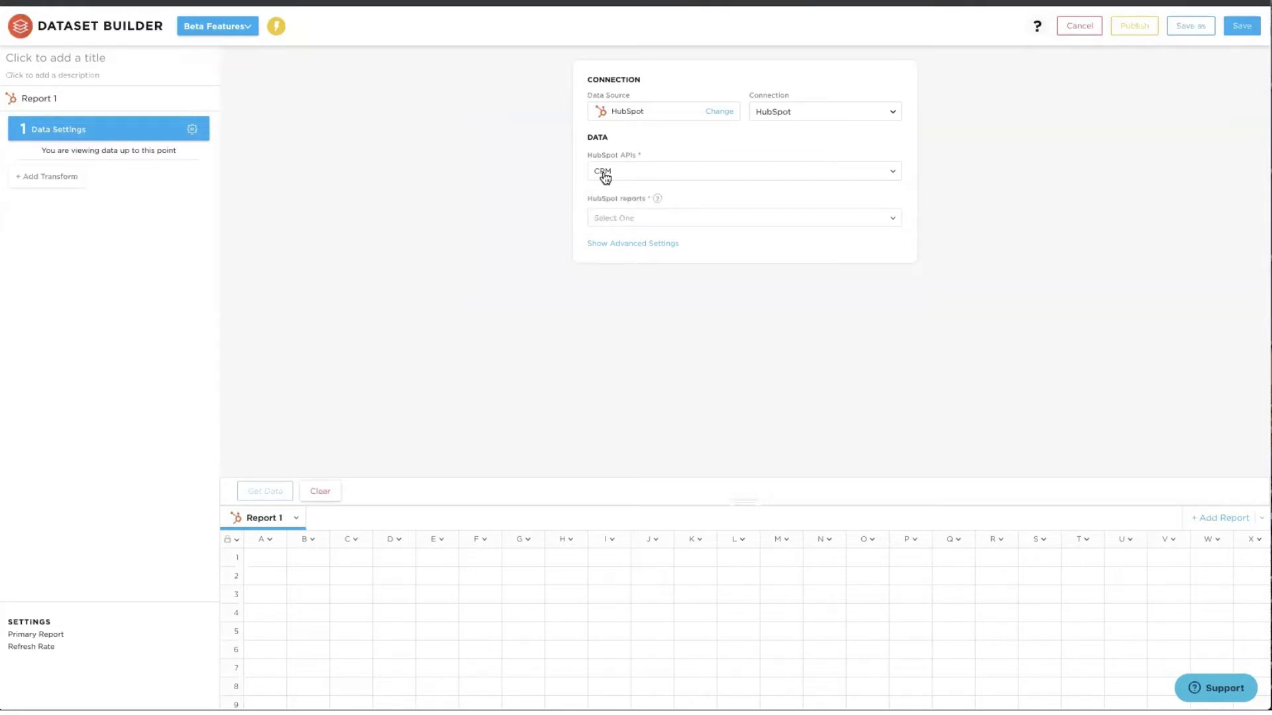
left_click(609, 219)
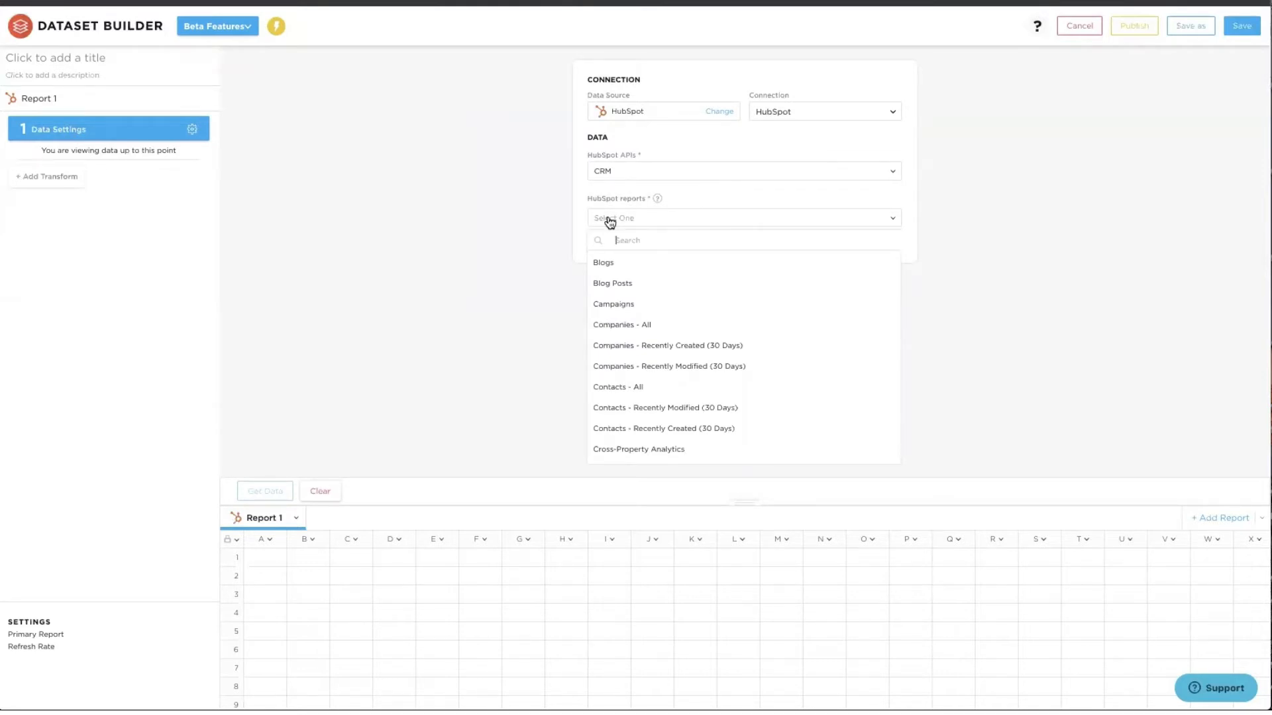
type("list")
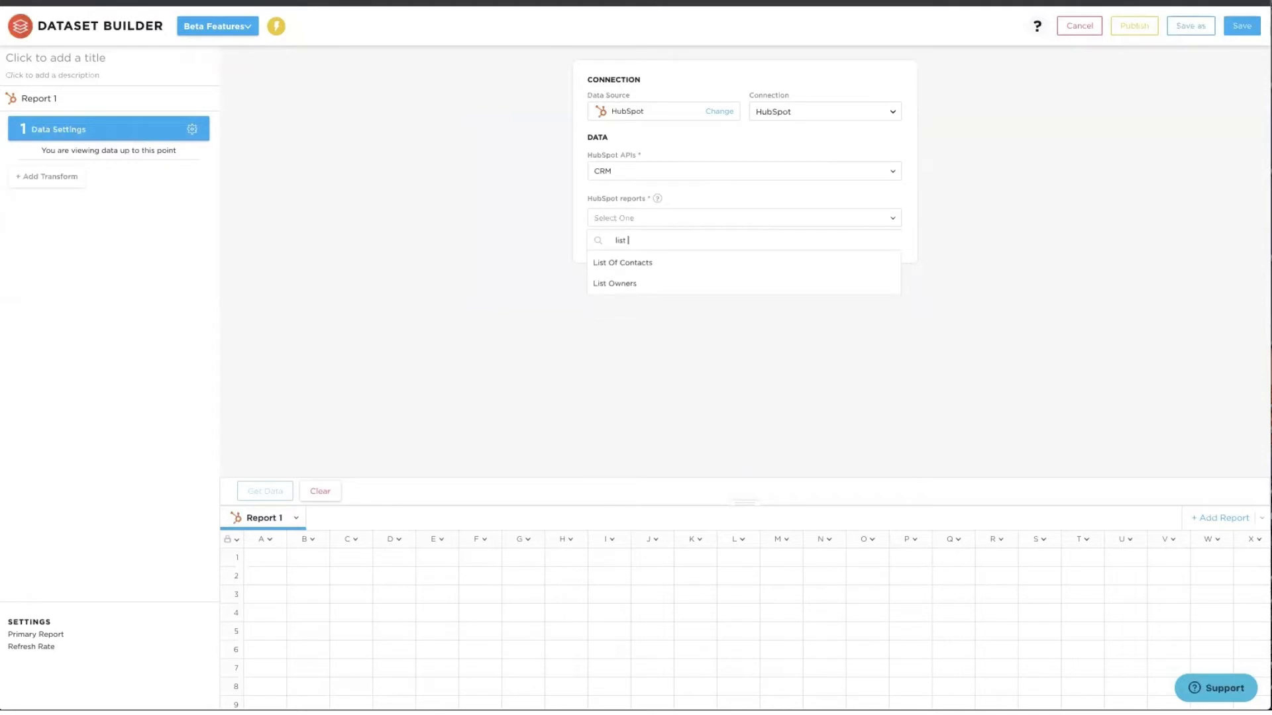
left_click(614, 265)
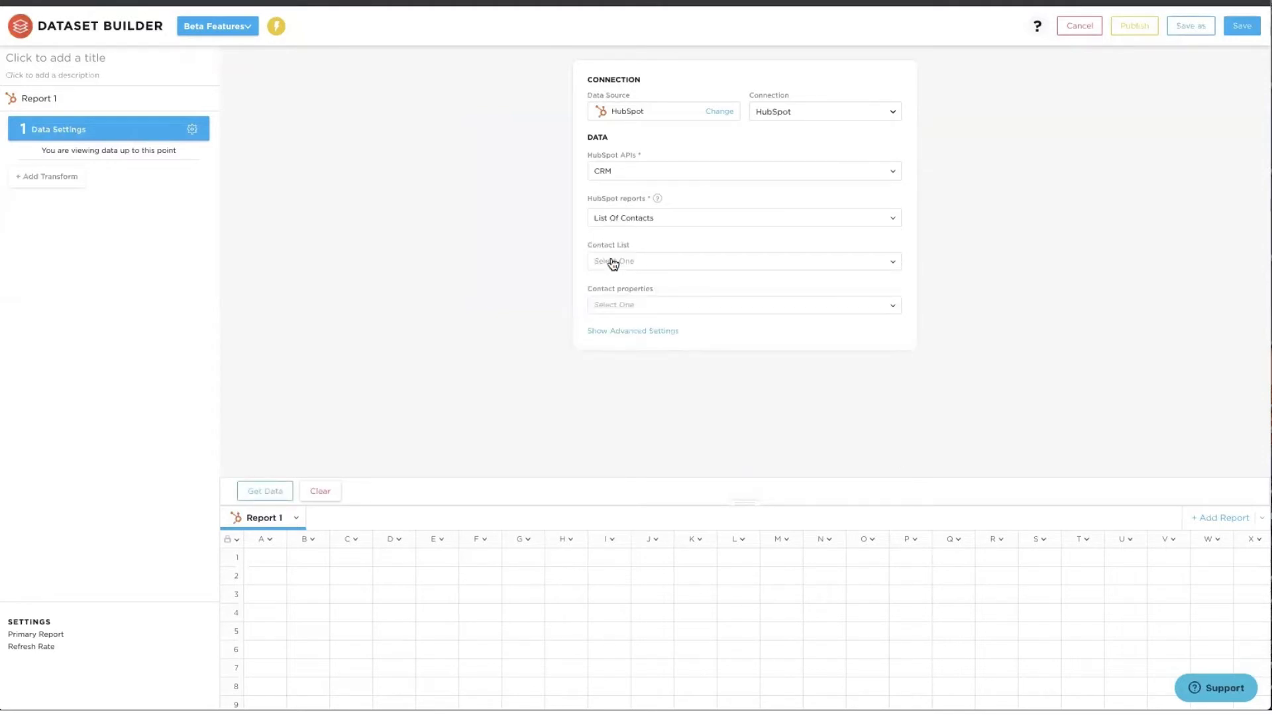
- Choose the Inbound Leads contact list and add First Name, Last Name and Company Name properties
left_click(610, 263)
left_click(595, 347)
left_click(607, 307)
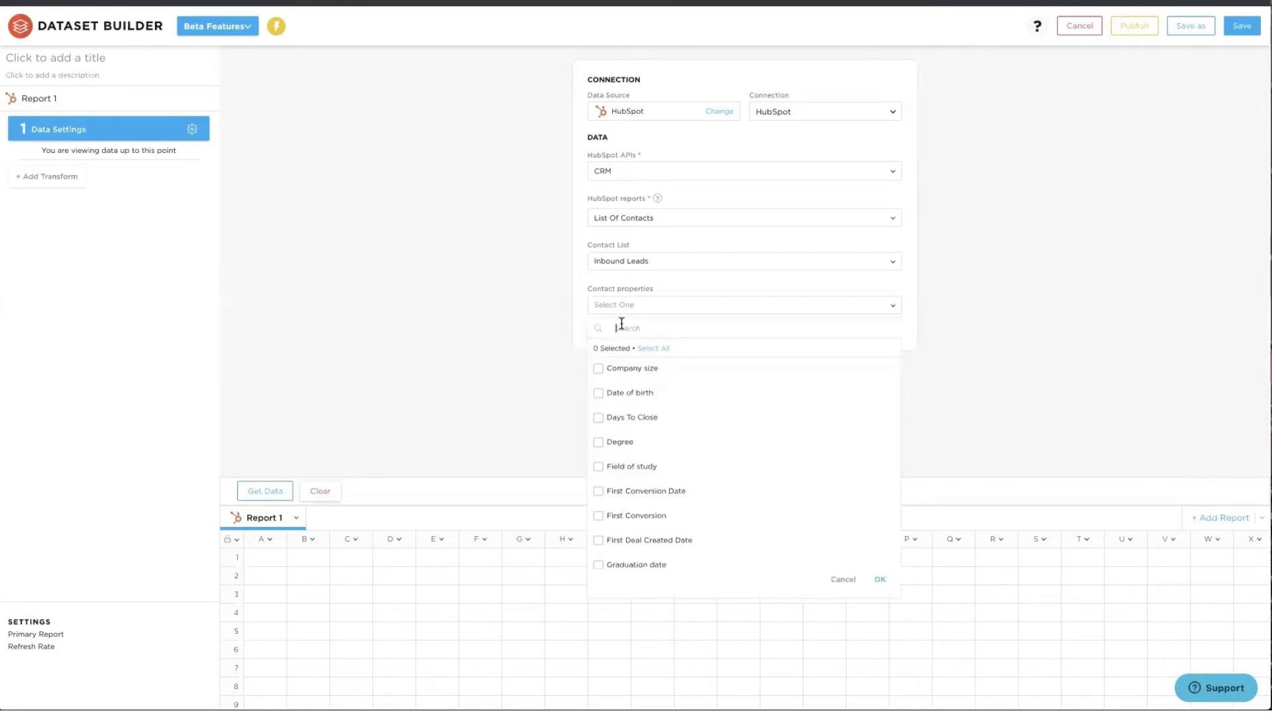
type("name")
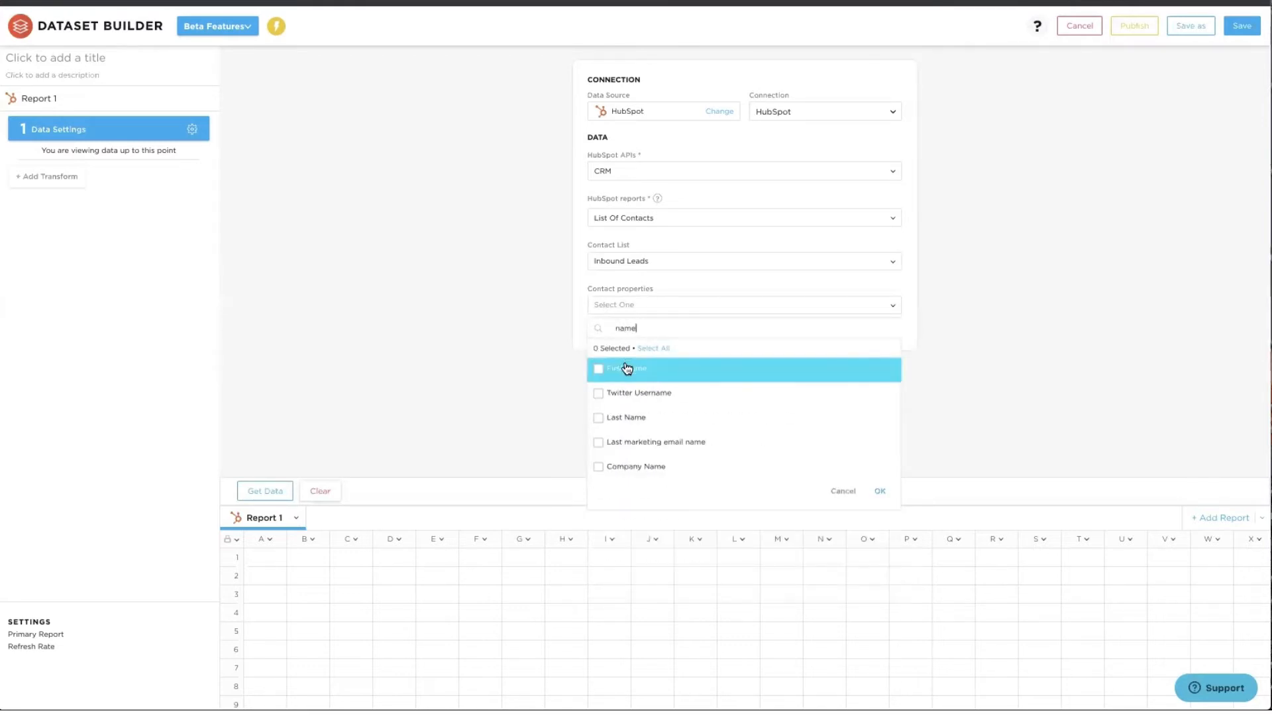
left_click(627, 369)
left_click(625, 419)
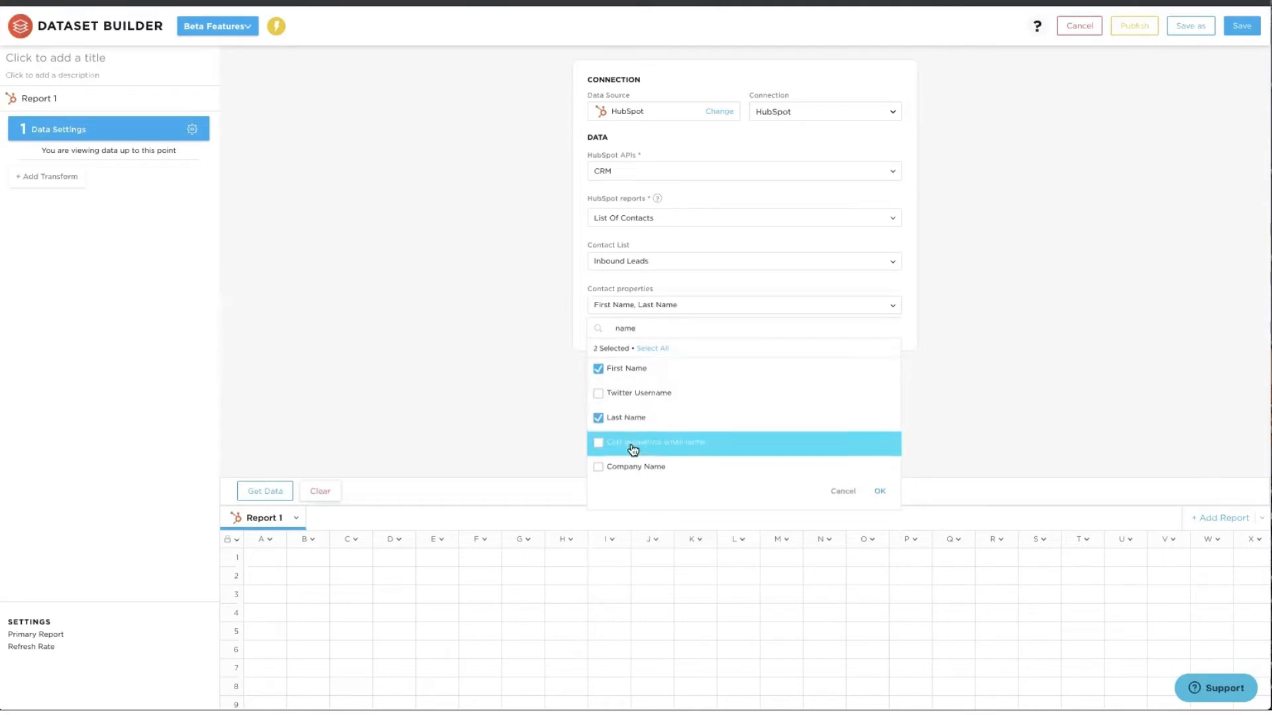
left_click(640, 477)
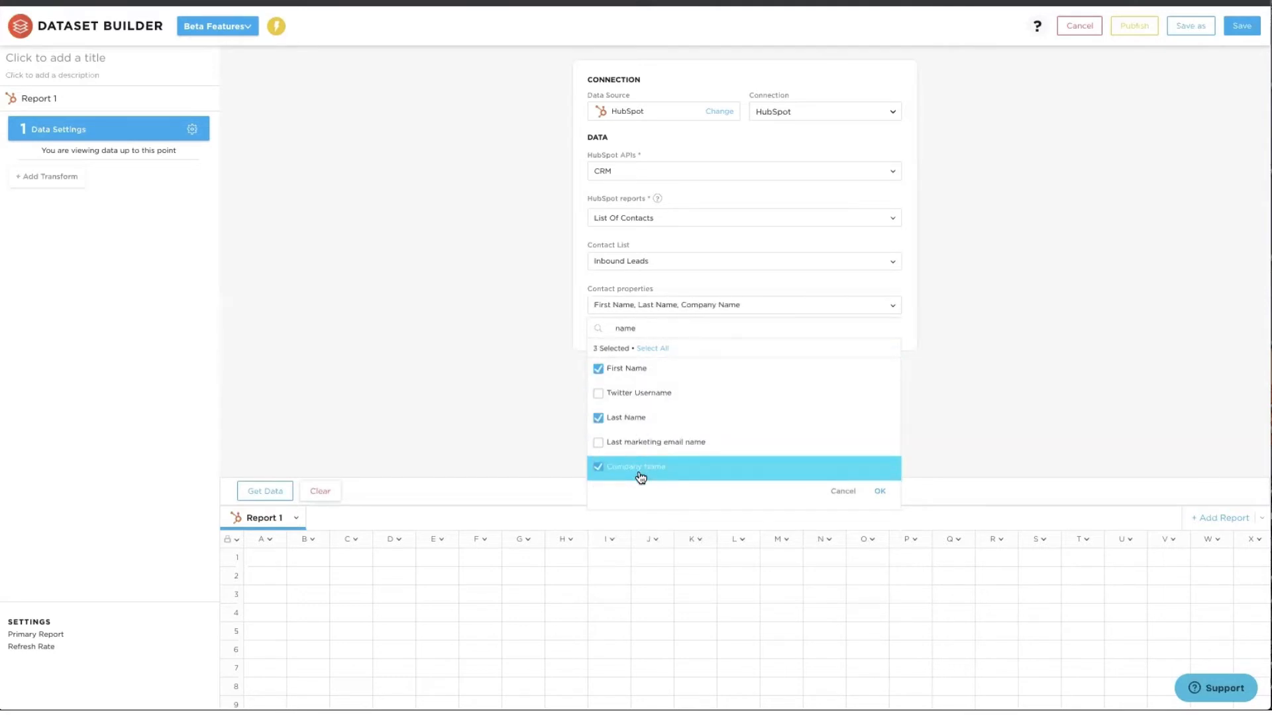
- Add Original Source and Lifecycle Stage as contact properties
double_click(628, 330)
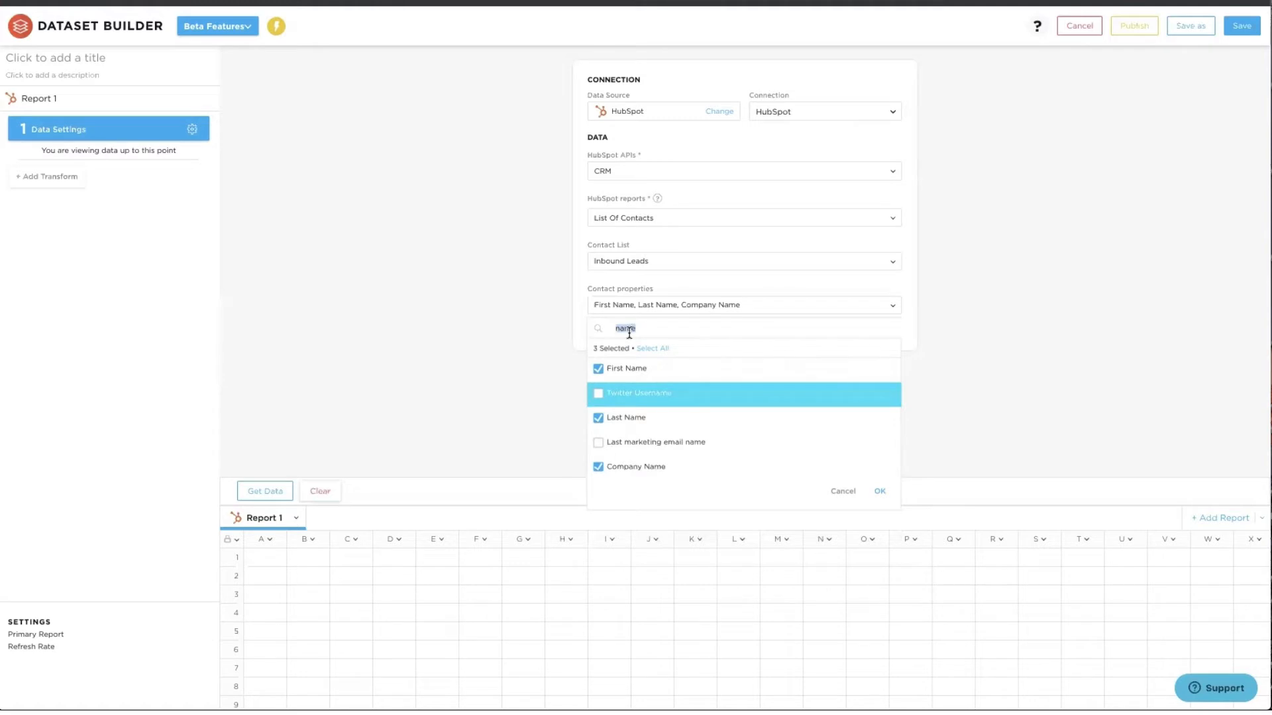
key("BackSpace")
type("orig")
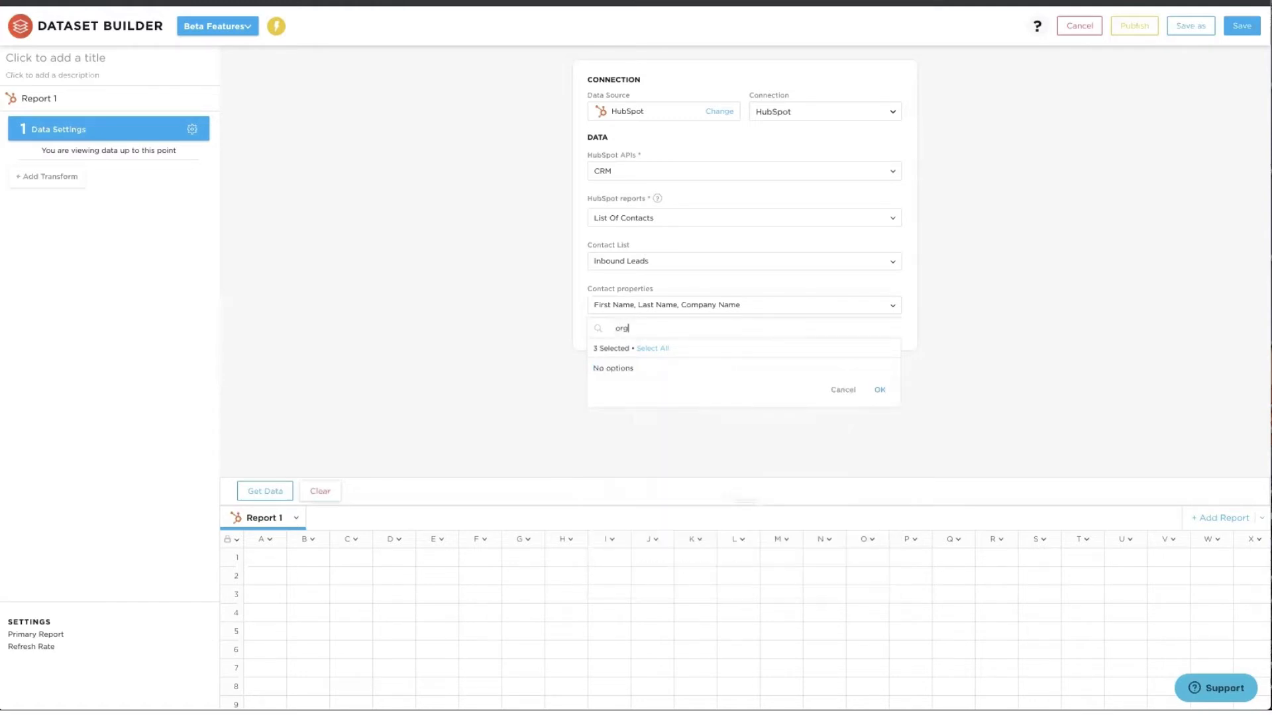
left_click(603, 369)
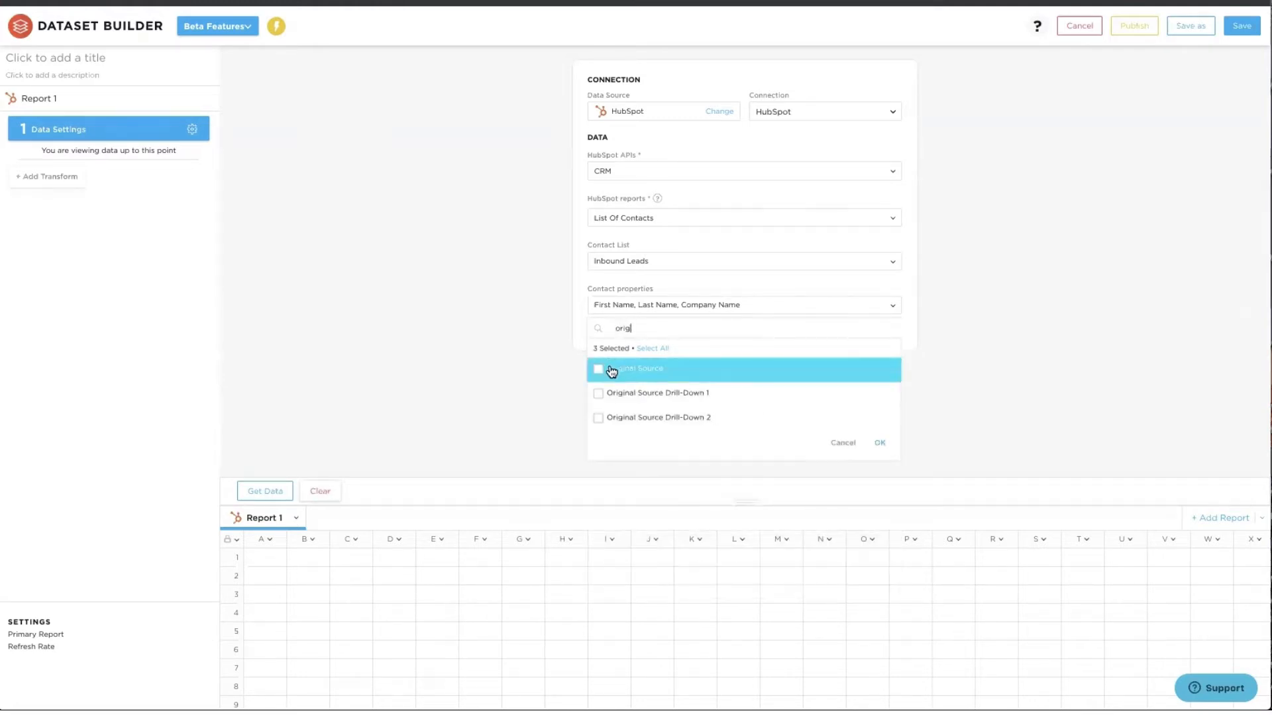
double_click(624, 330)
key("BackSpace")
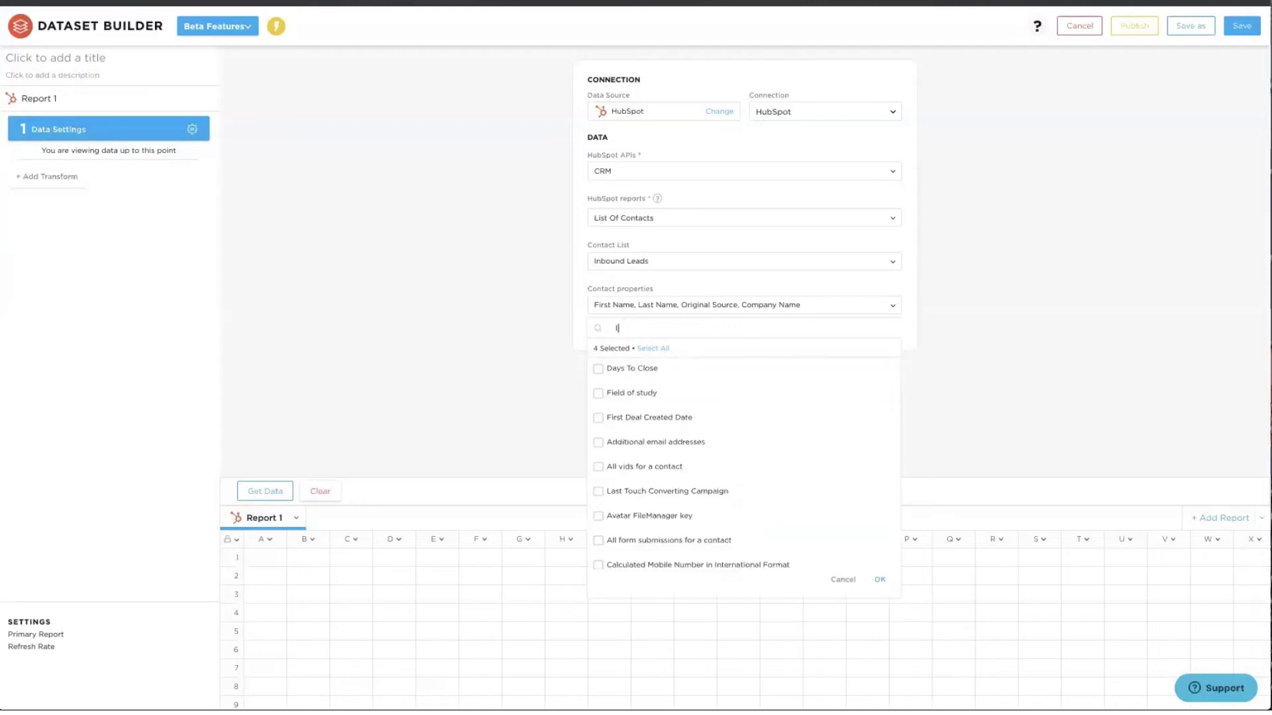
type("lifecy")
left_click(628, 369)
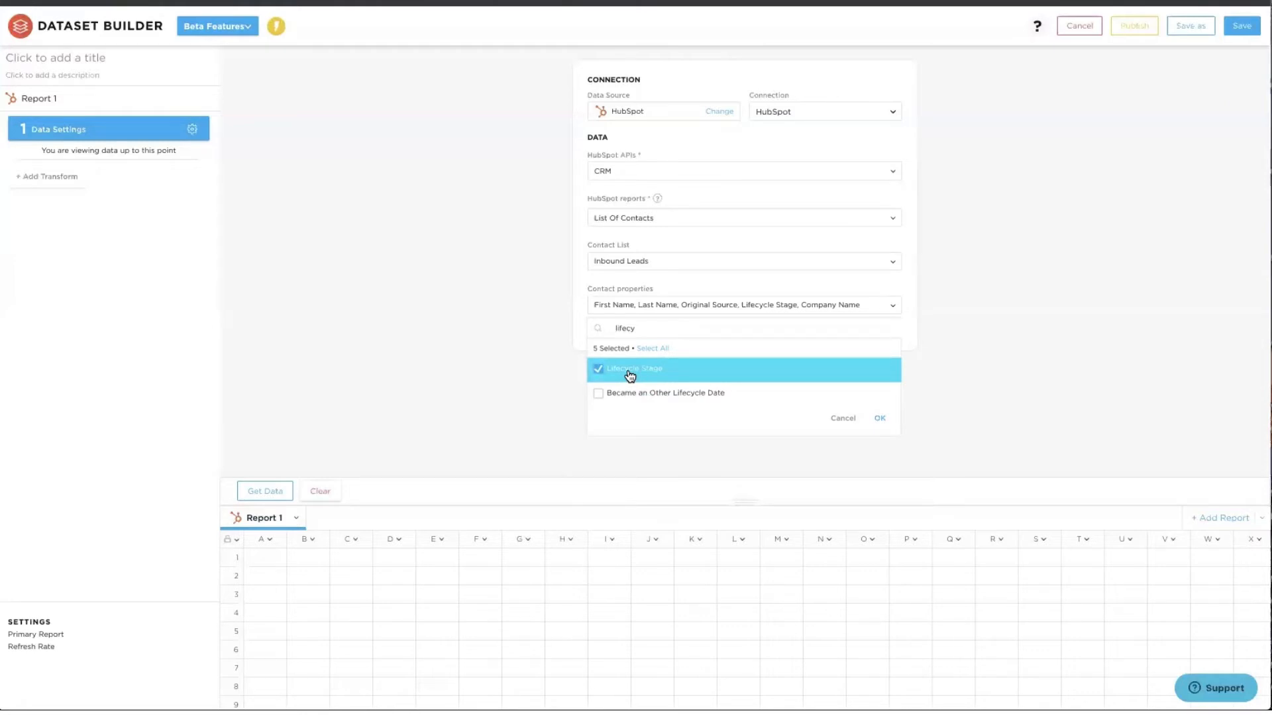
- Add Became Subscriber, Lead, MQL, SQL and Opportunity properties and confirm the selection
double_click(637, 329)
type("became")
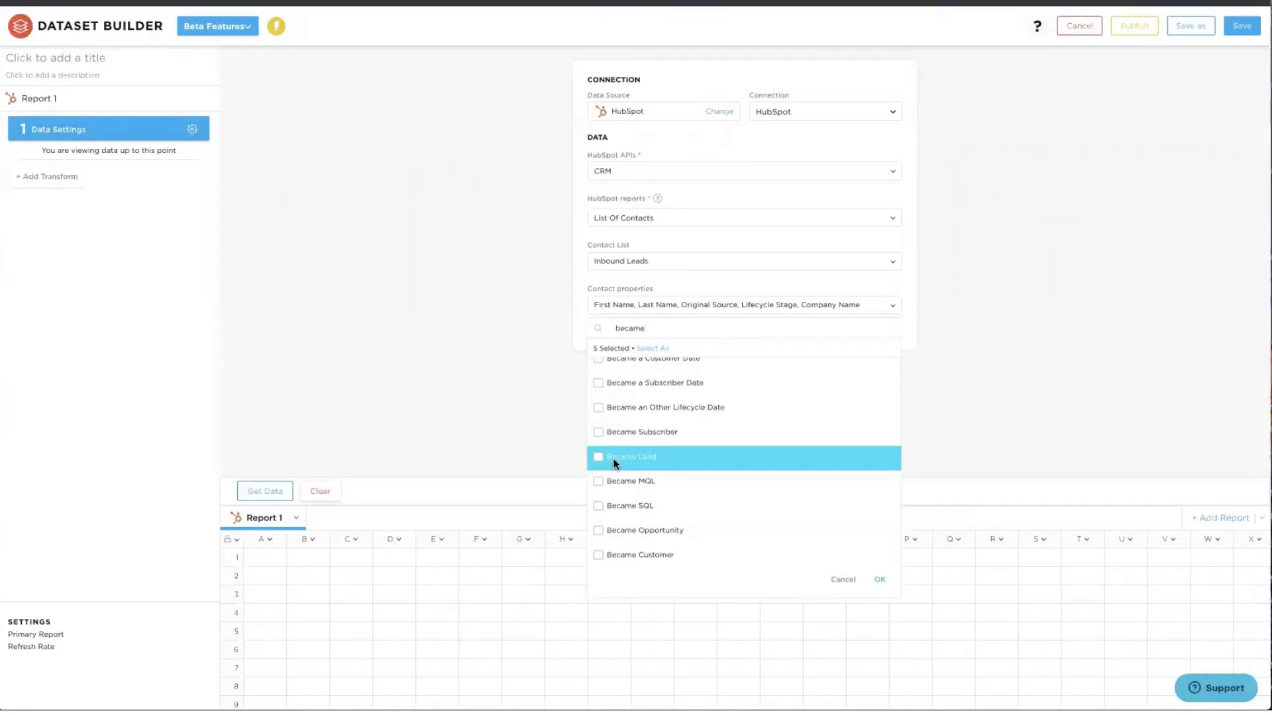
left_click(605, 433)
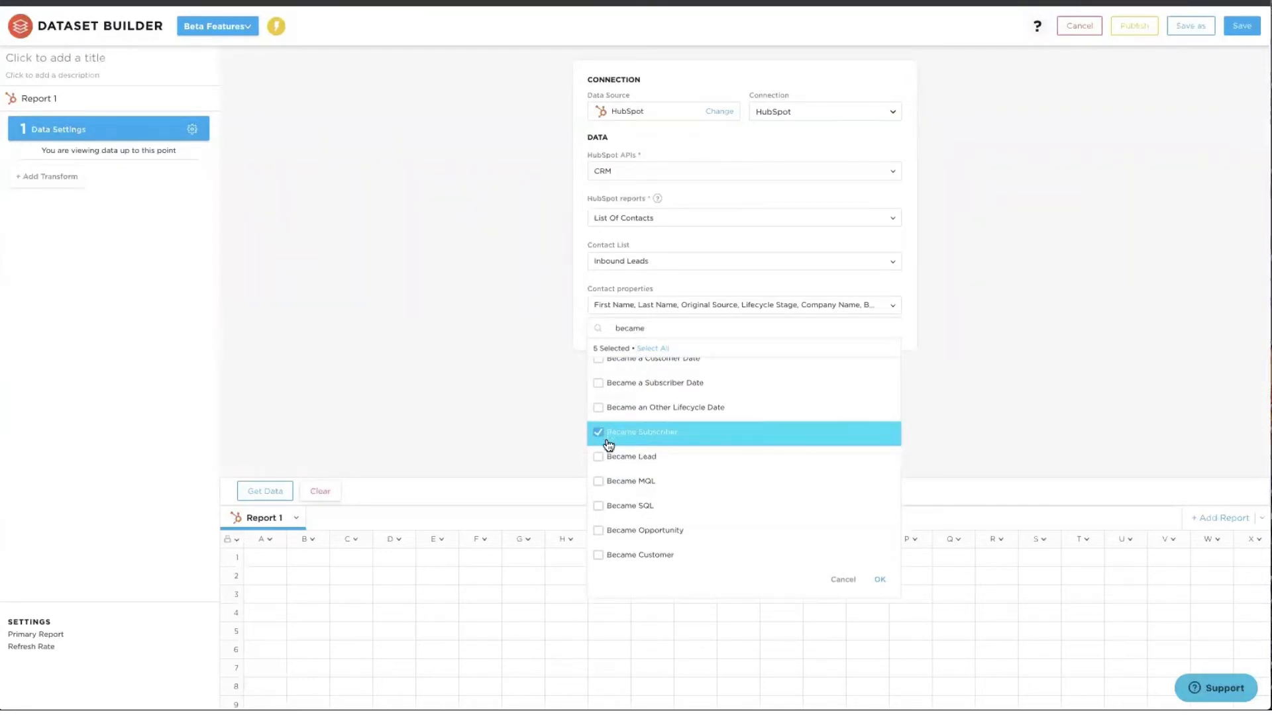
left_click(607, 456)
left_click(606, 481)
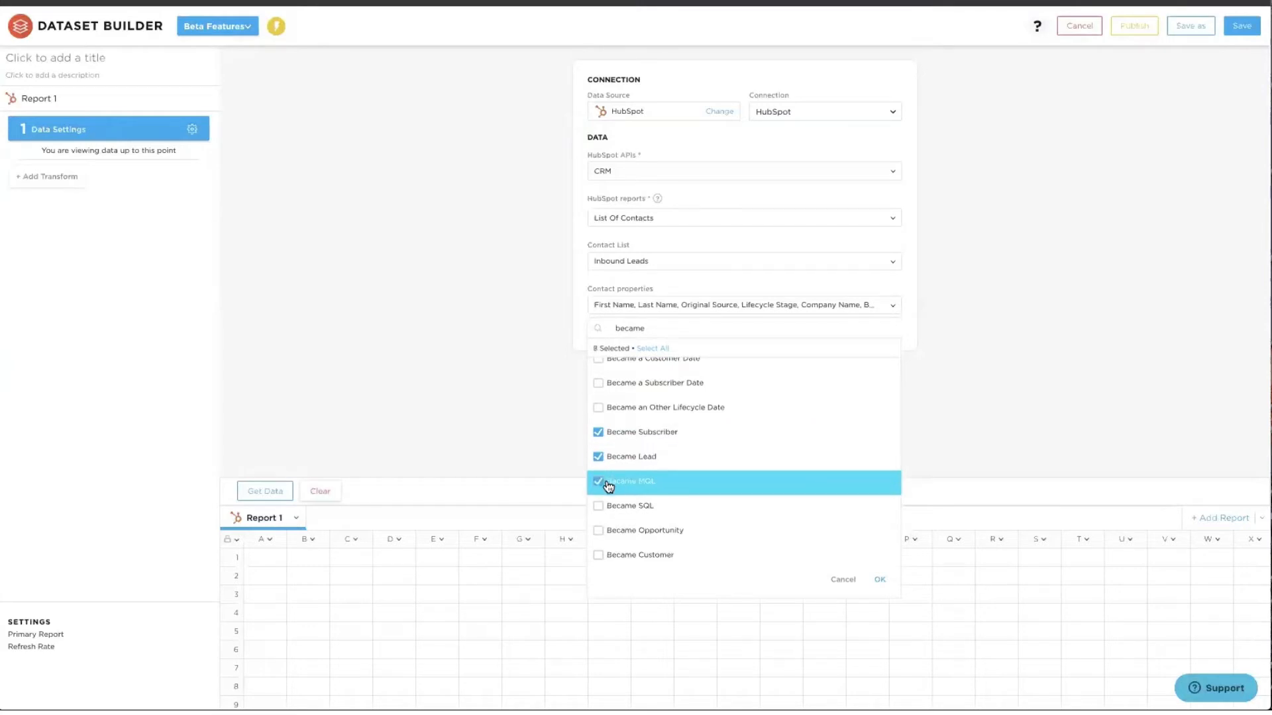
left_click(605, 507)
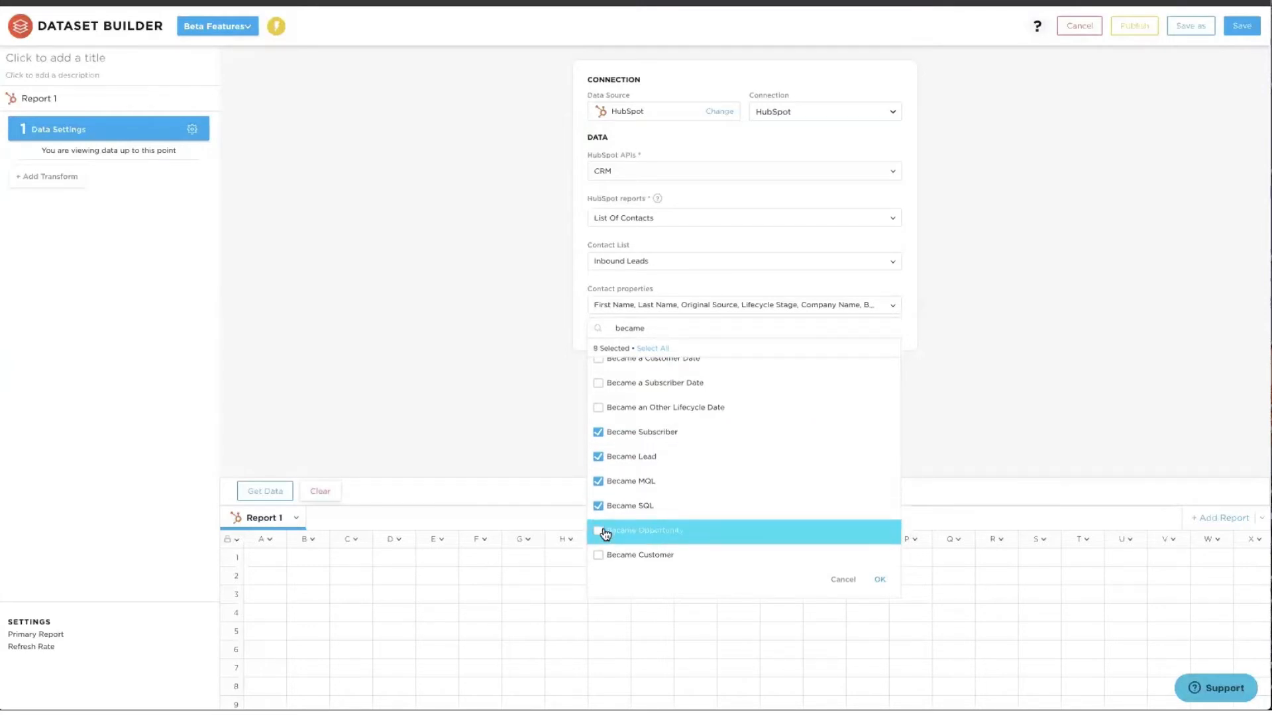
left_click(604, 531)
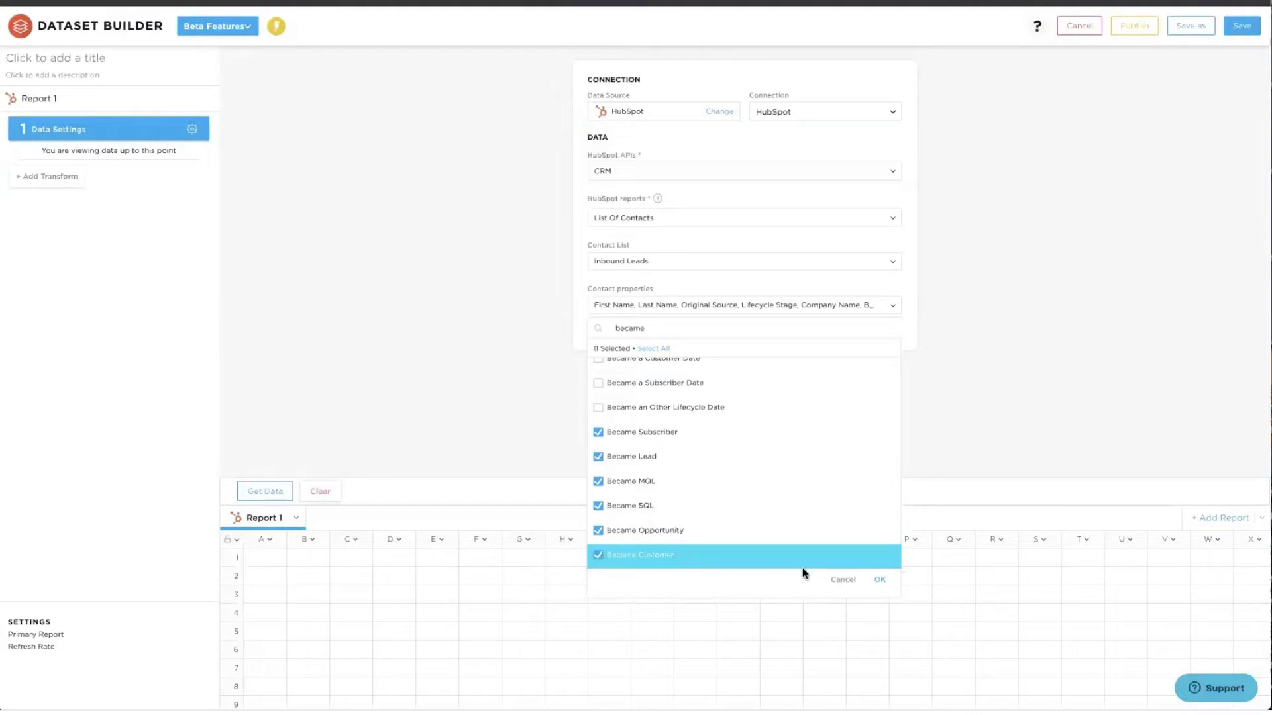
left_click(878, 581)
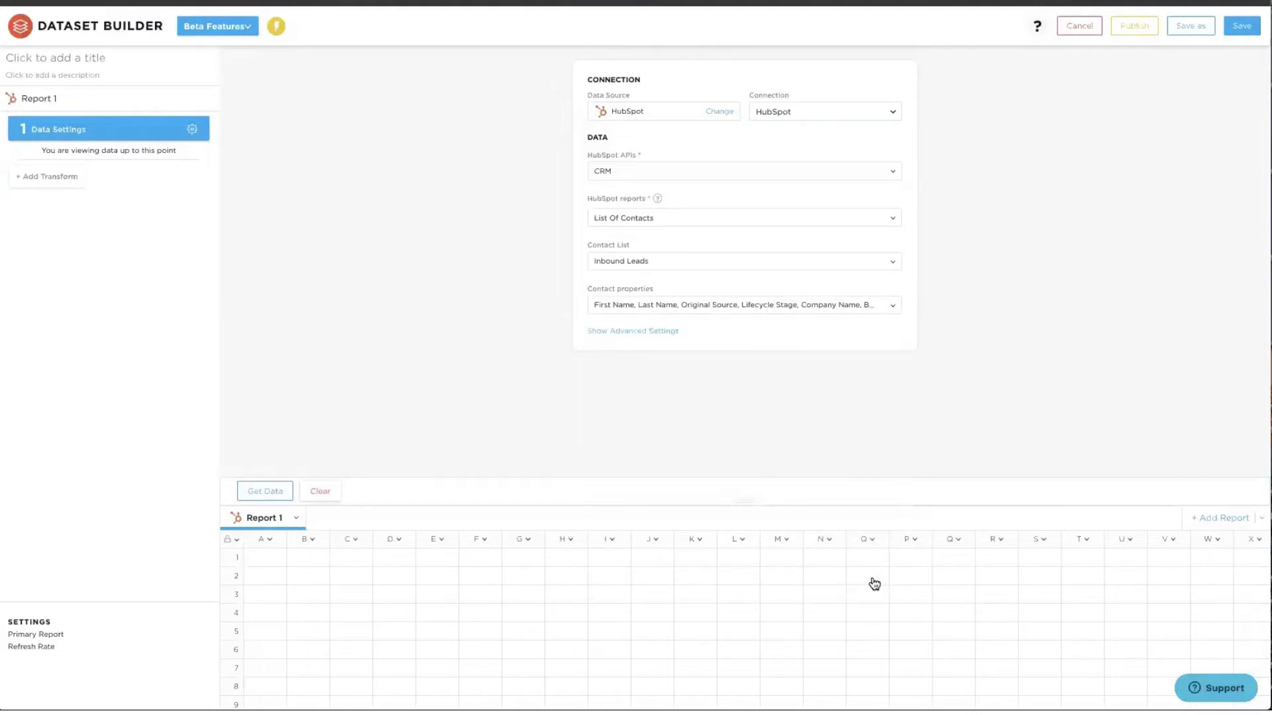
- Load the HubSpot contact data into an enlarged grid and label Report 1 'HubSpot Leads'
left_click(276, 492)
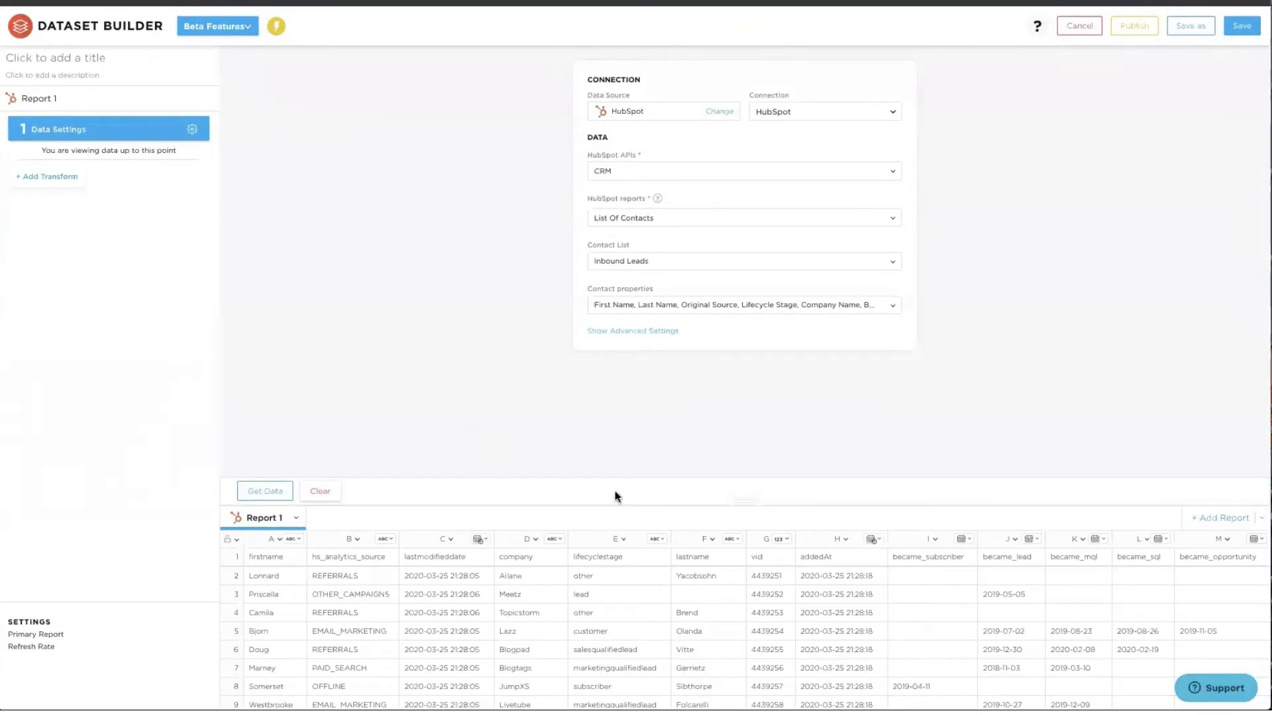
left_click_drag(744, 504, 724, 403)
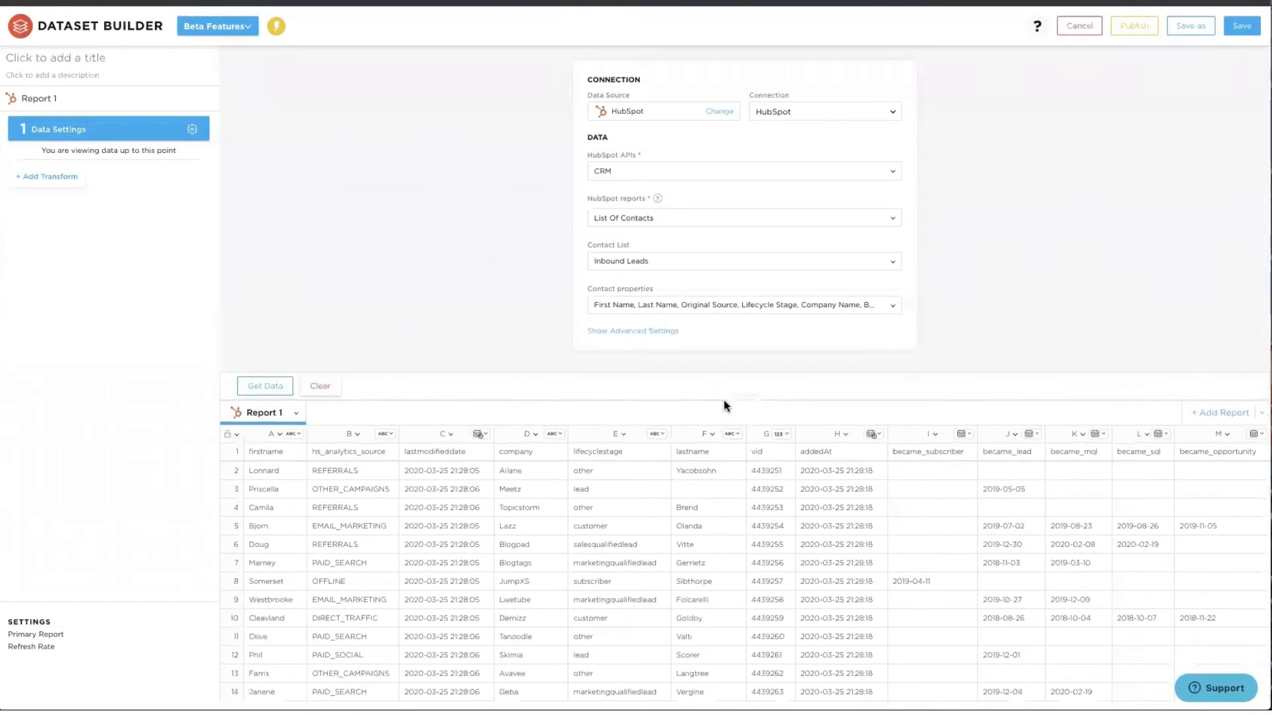
left_click(296, 413)
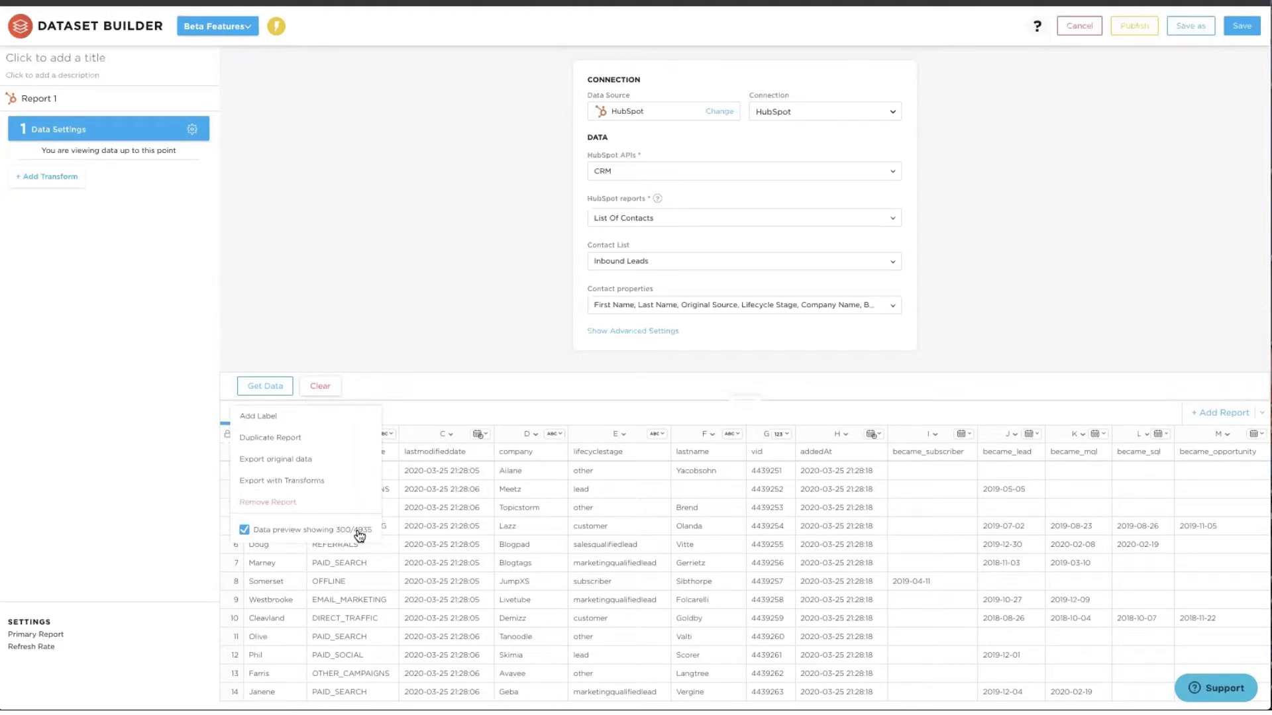
left_click(296, 416)
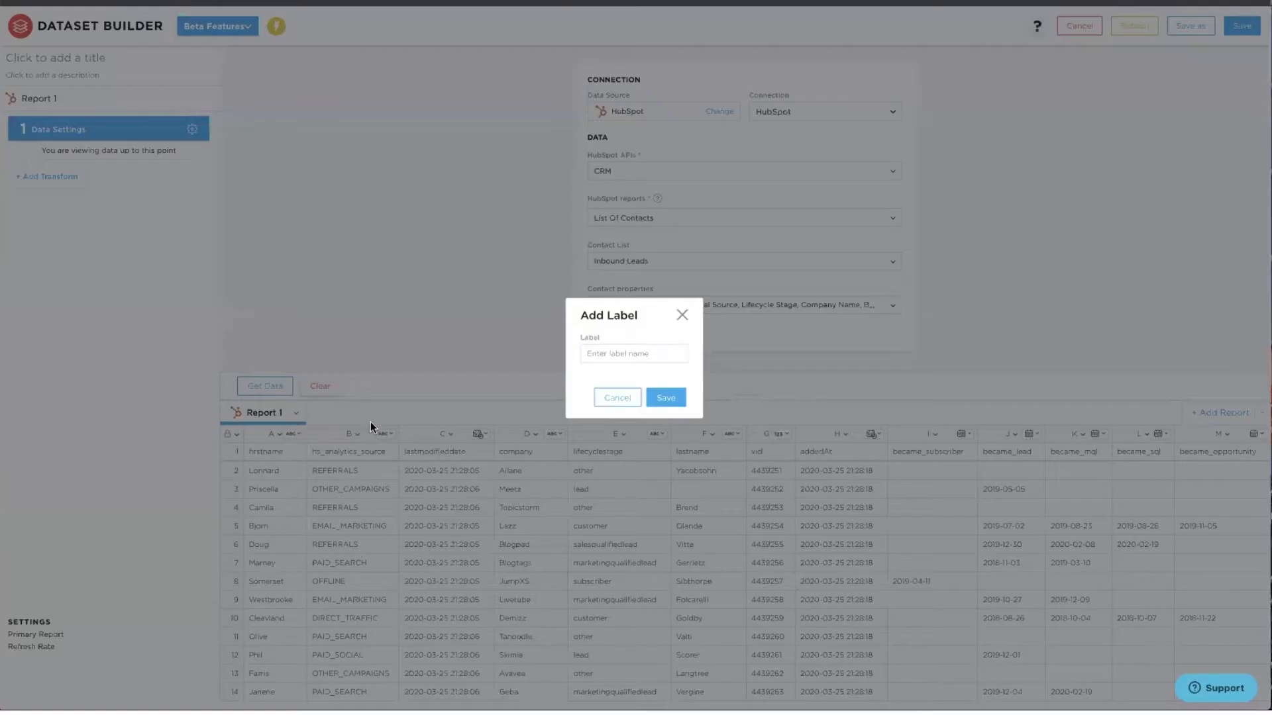
left_click(592, 356)
type("HubSpot Leads")
left_click(659, 397)
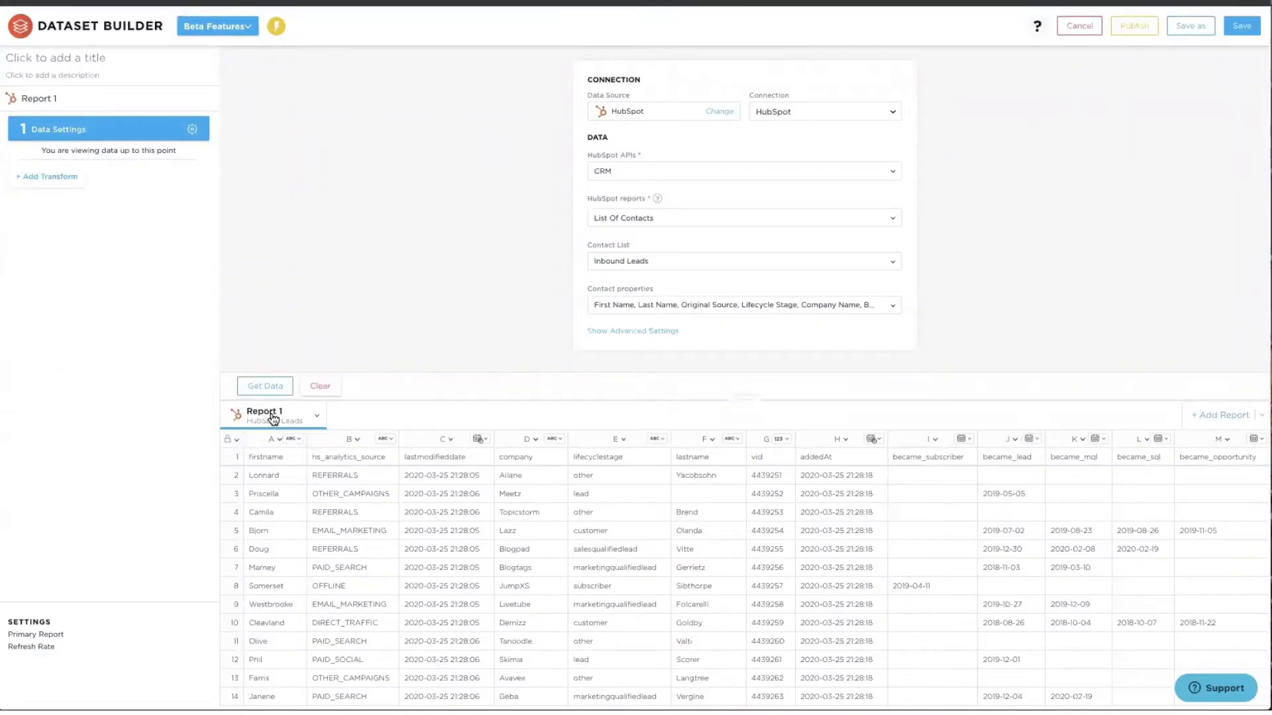
- Scan across the fetched contact columns and bring up the list of transforms
scroll(608, 530, "right", 3)
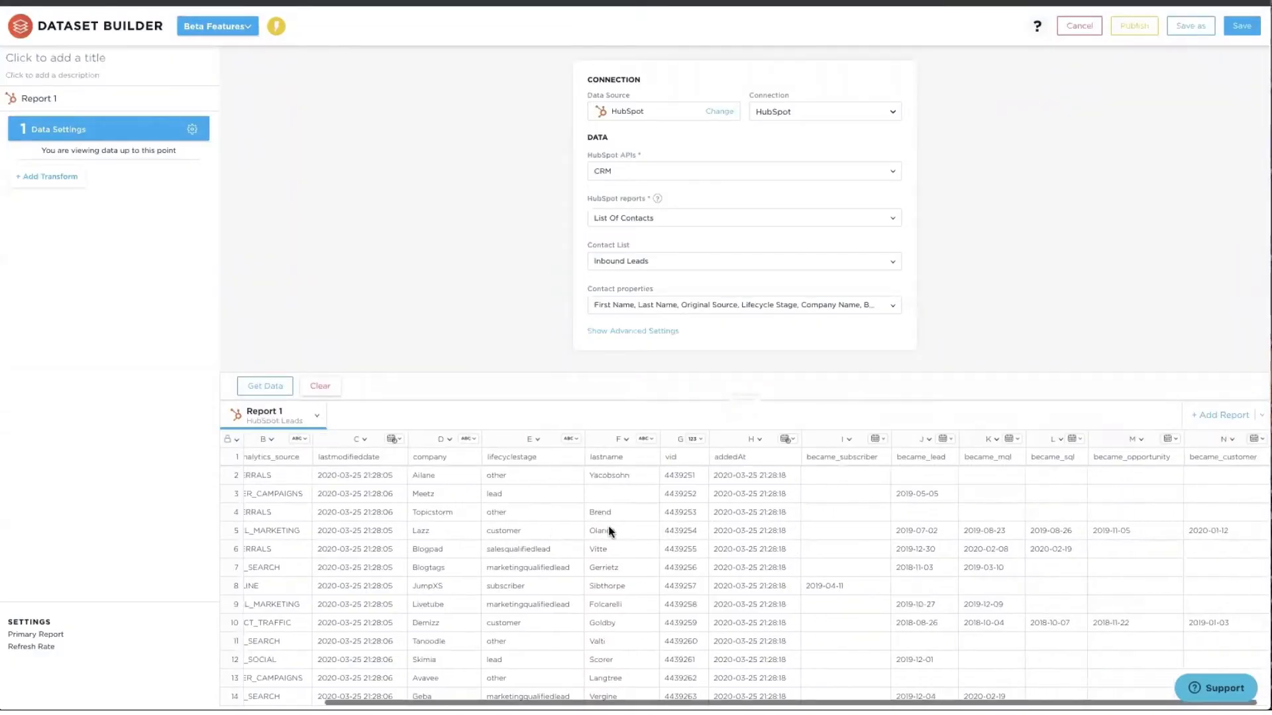
scroll(609, 531, "left", 3)
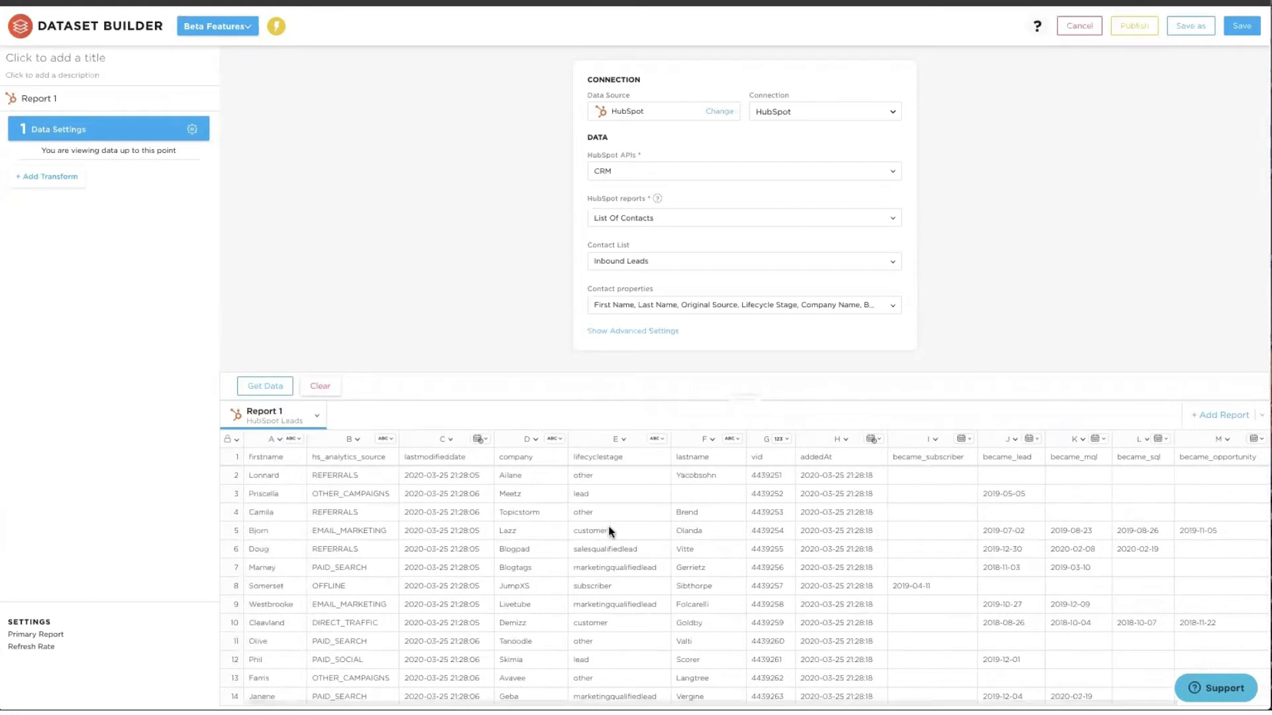
left_click(60, 179)
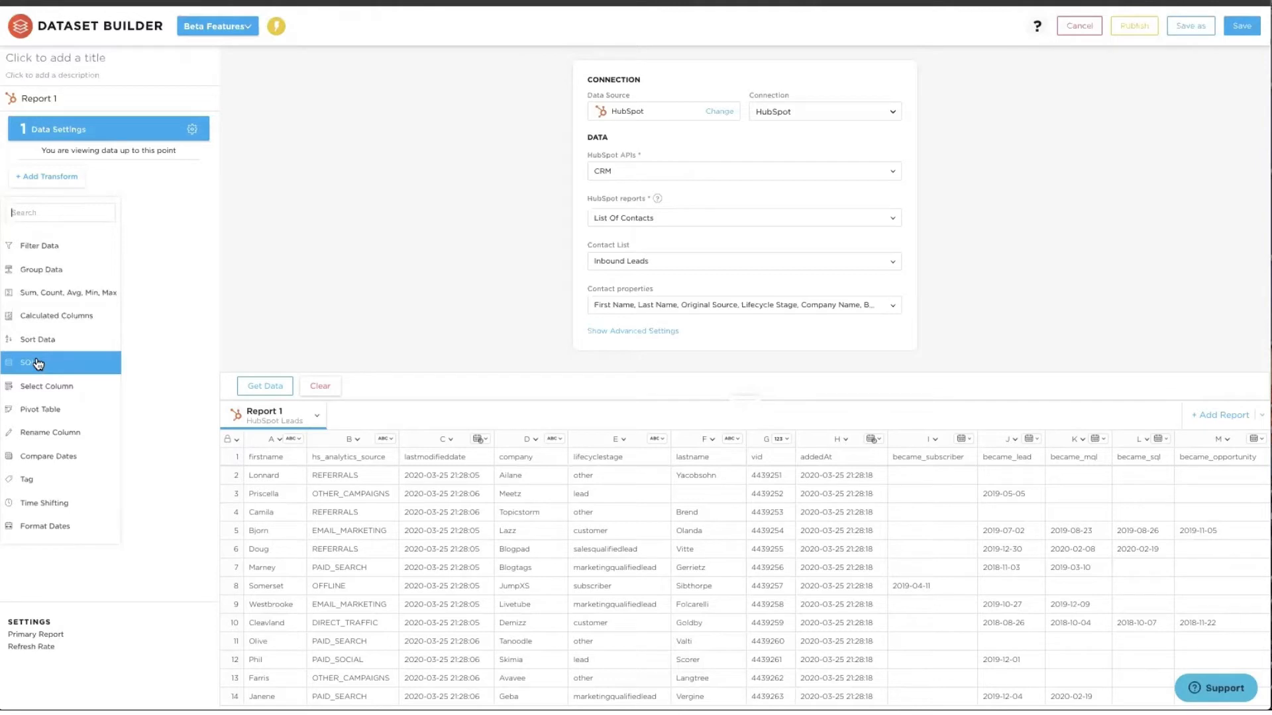
- Add a Select Column step keeping firstname, hs_analytics_source, company, lifecyclestage, lastname and vid
left_click(46, 382)
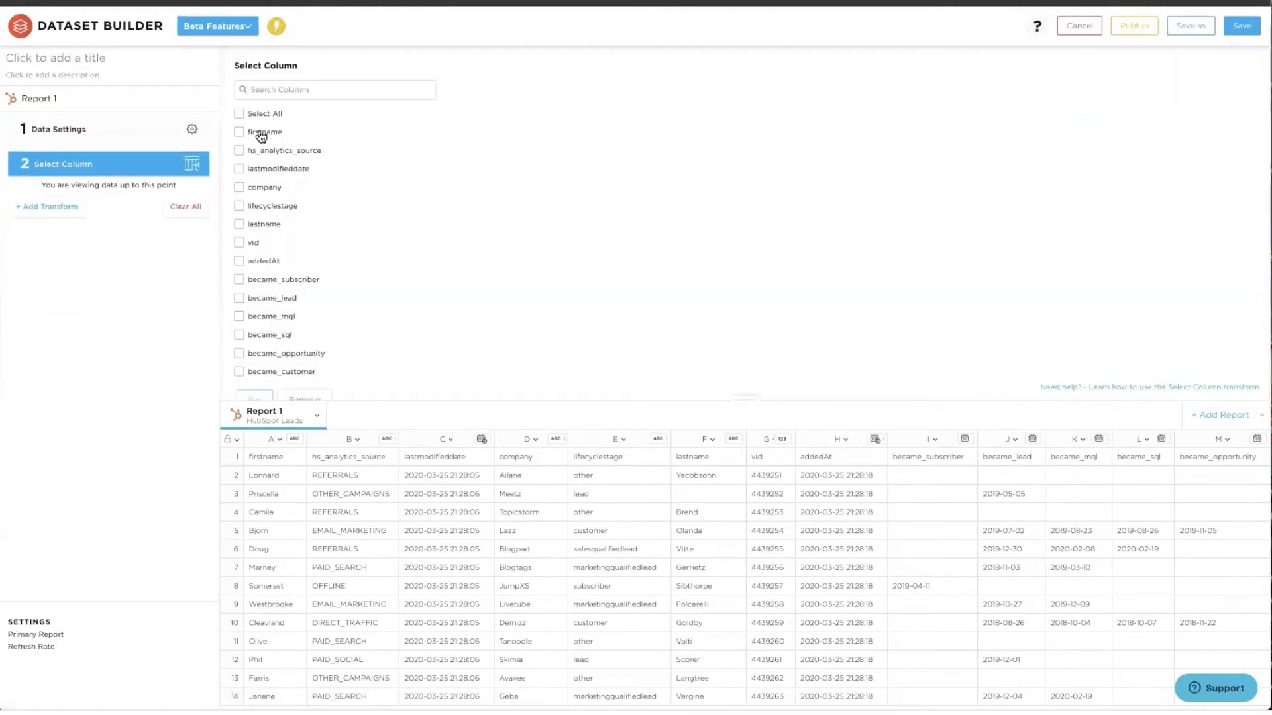
left_click(262, 136)
left_click(271, 154)
left_click(267, 190)
left_click(267, 207)
left_click(268, 226)
left_click(253, 244)
scroll(263, 267, "down", 1)
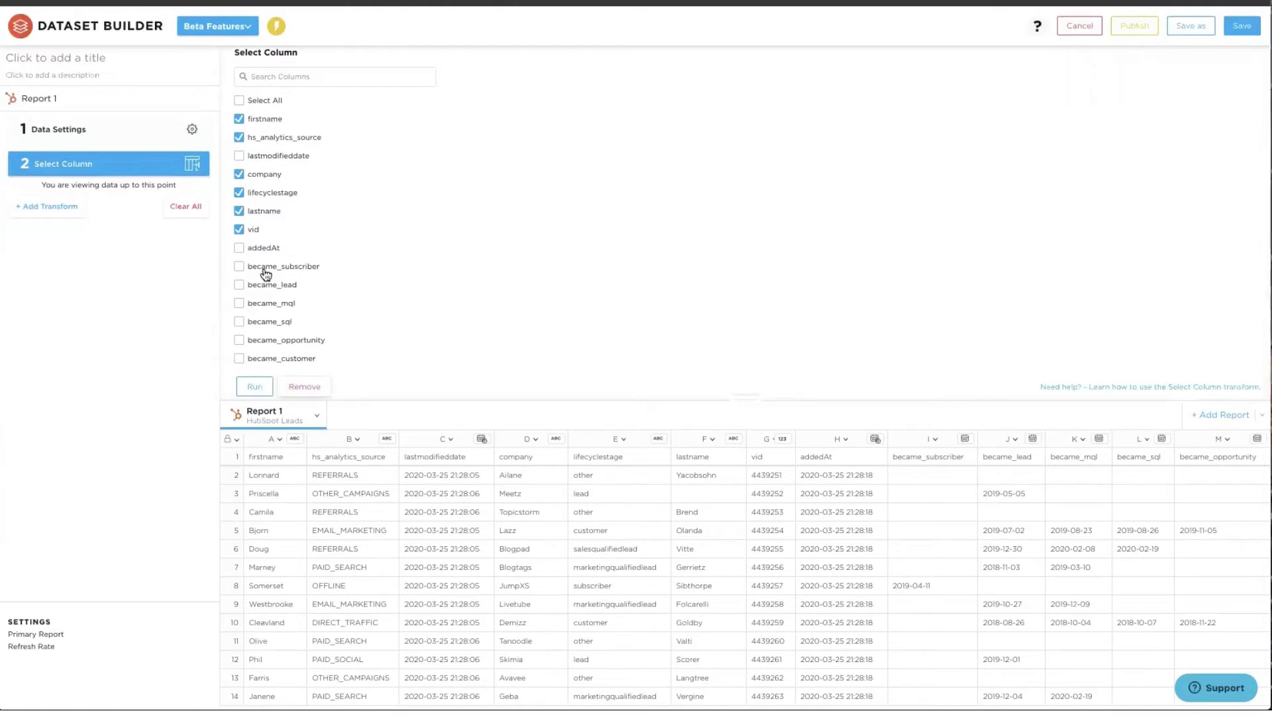
- Also keep became_subscriber through became_customer, run the selection, and add a Filter Data step
left_click(261, 272)
left_click(263, 286)
left_click(265, 305)
left_click(267, 323)
left_click(271, 340)
left_click(271, 359)
left_click(255, 388)
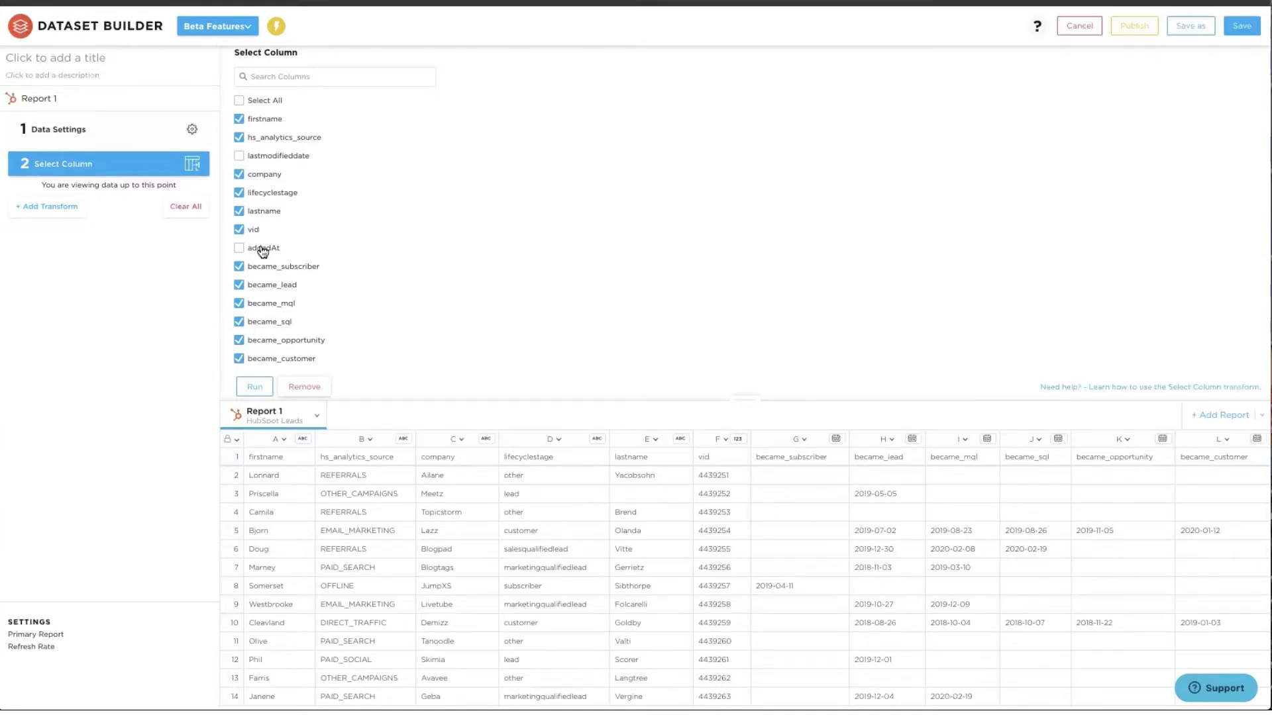
left_click(68, 208)
left_click(50, 273)
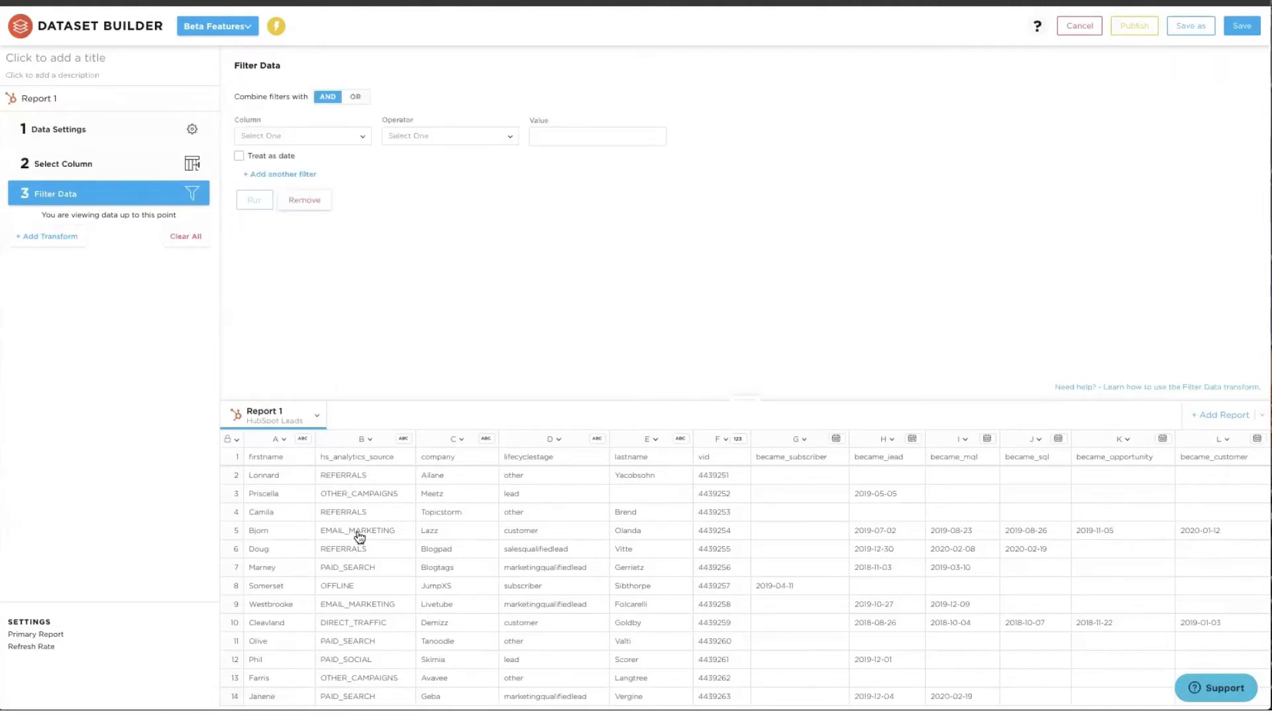
- Filter hs_analytics_source 'Is one of' PAID_SEARCH and PAID_SOCIAL, and run it
scroll(360, 570, "down", 1)
scroll(360, 569, "up", 2)
left_click(285, 139)
left_click(287, 201)
left_click(409, 136)
left_click(414, 304)
left_click(543, 138)
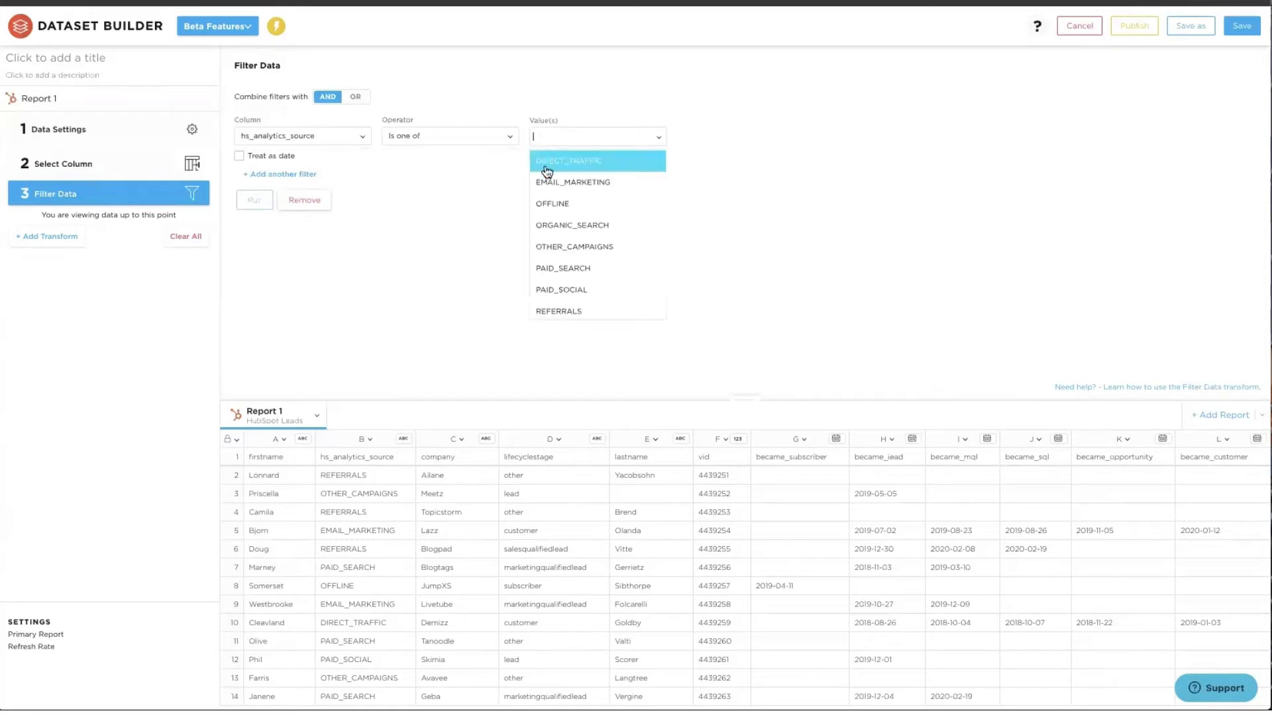
left_click(552, 265)
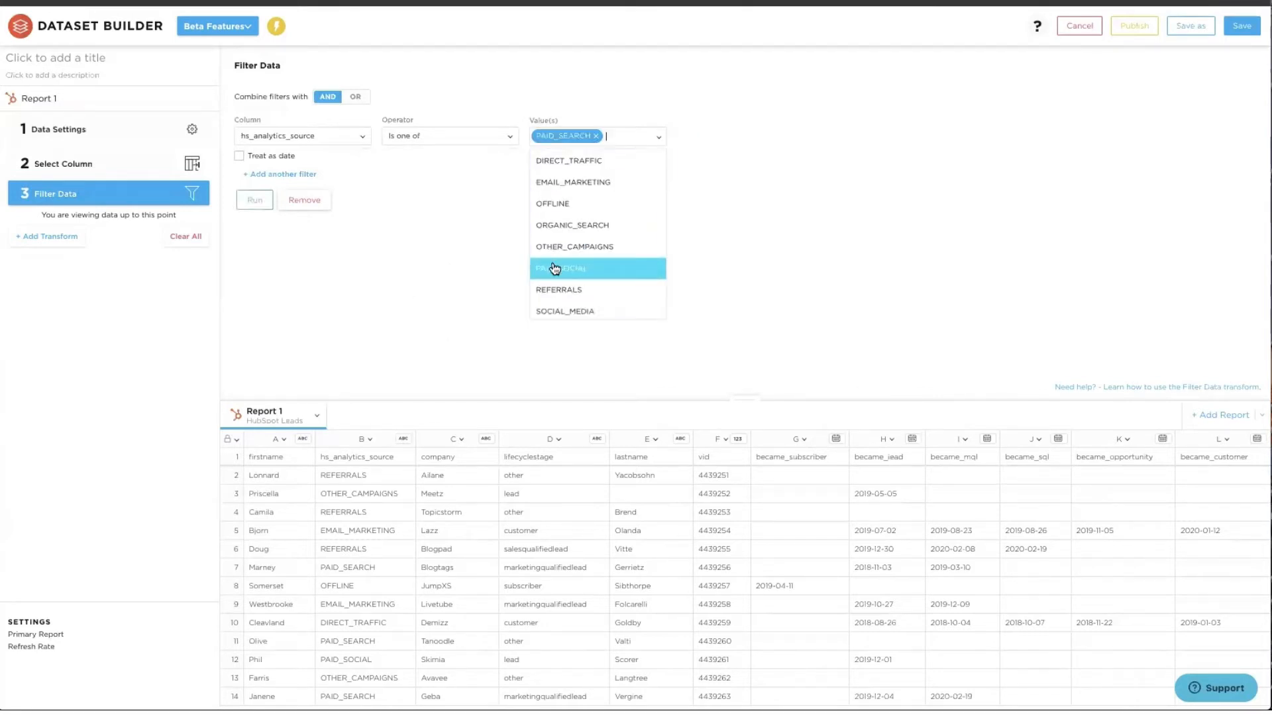
left_click(555, 268)
left_click(467, 275)
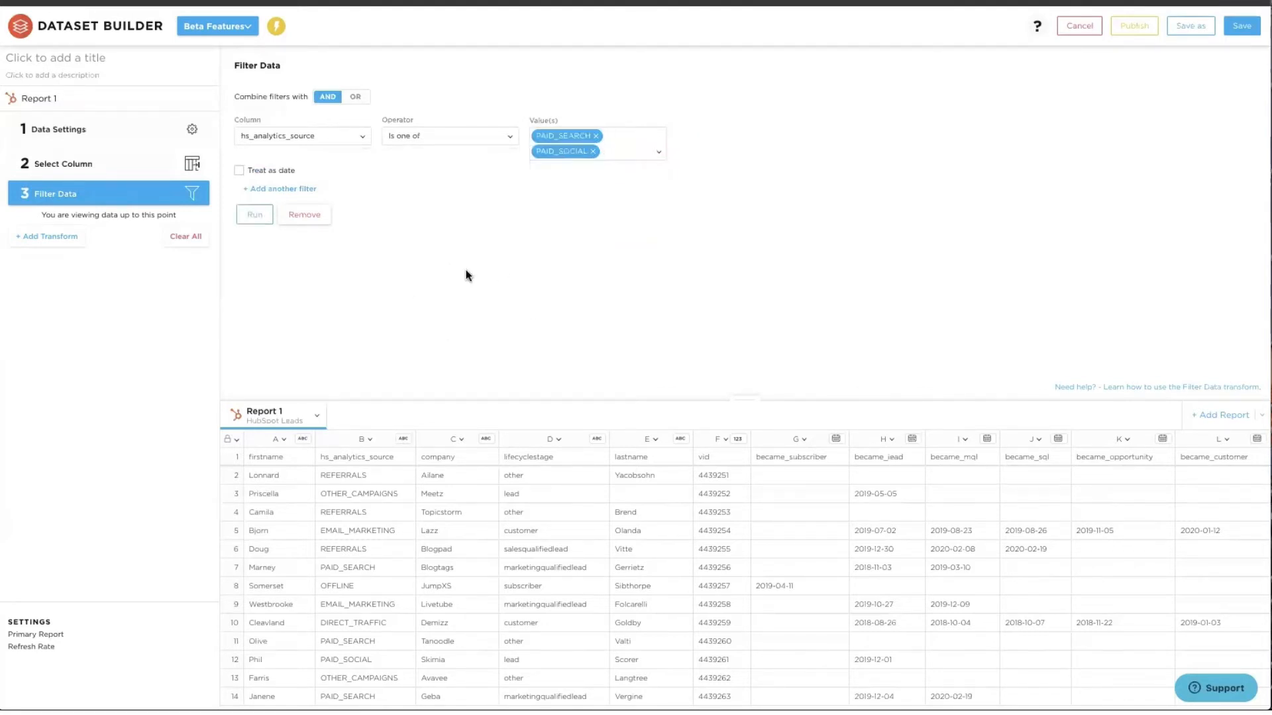
left_click(254, 217)
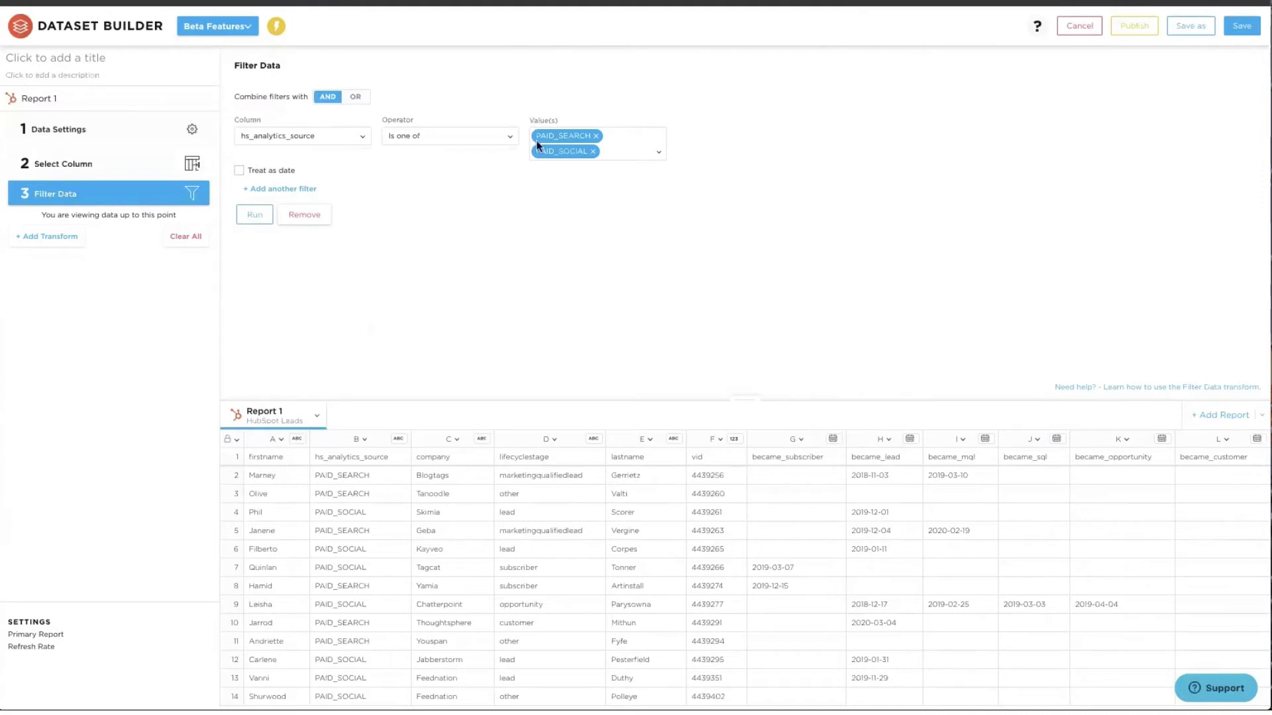
- Check the report's options, then add a Calculated Columns step
left_click(317, 415)
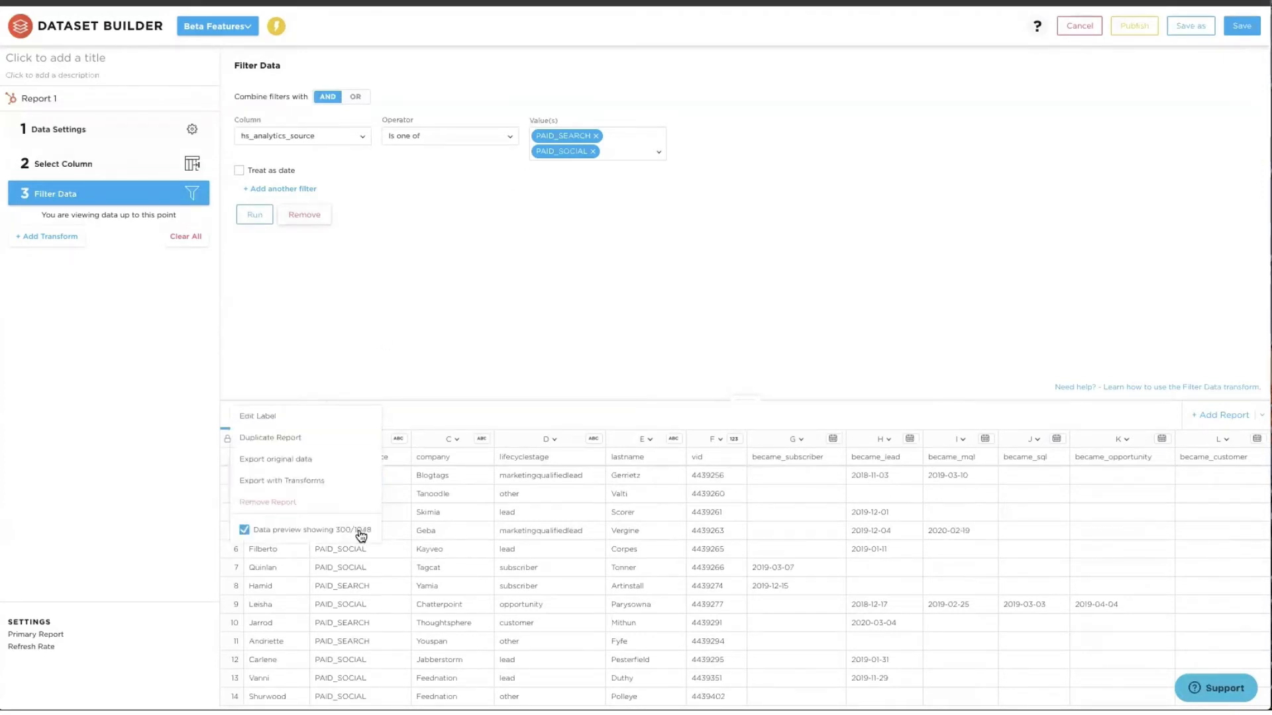
left_click(462, 361)
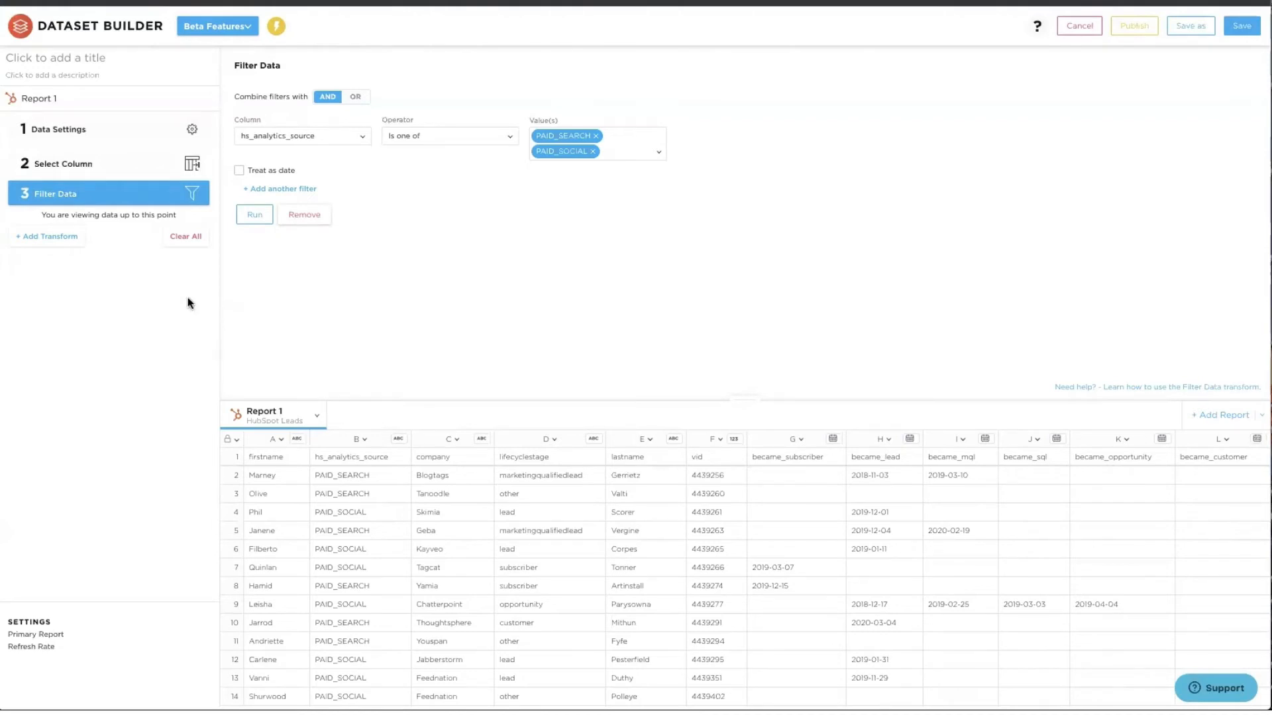
left_click(61, 238)
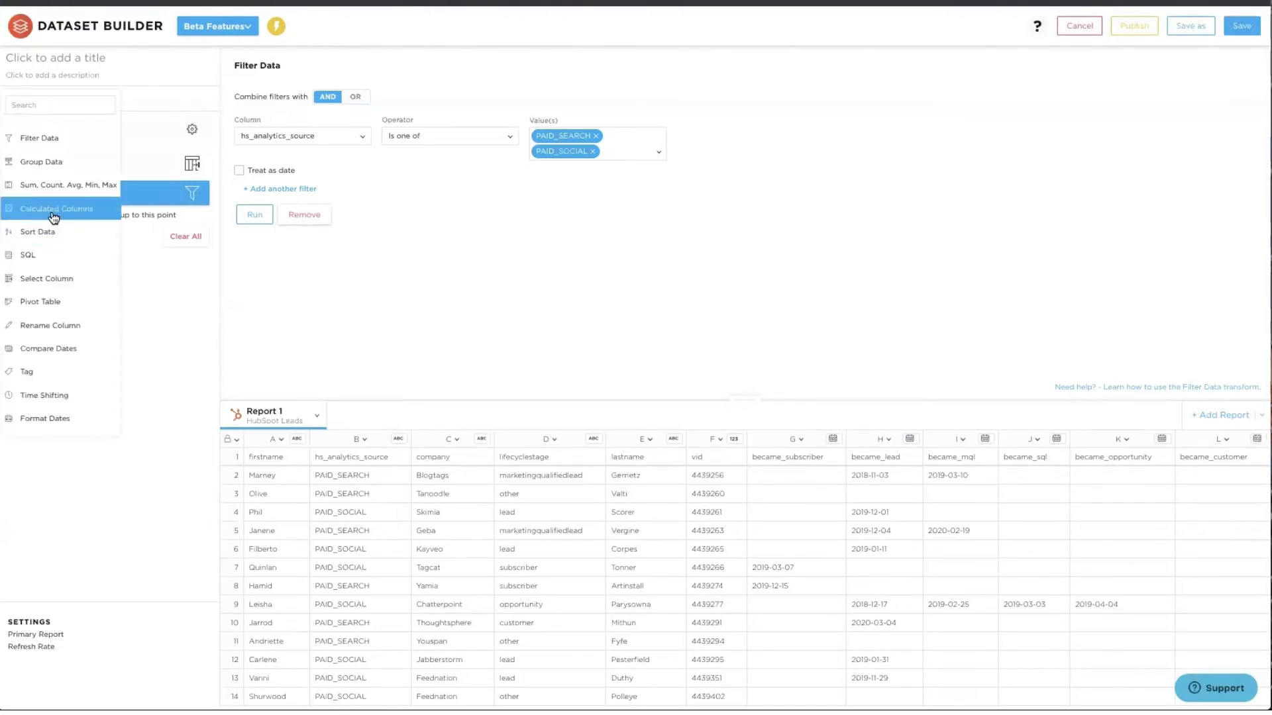
left_click(53, 212)
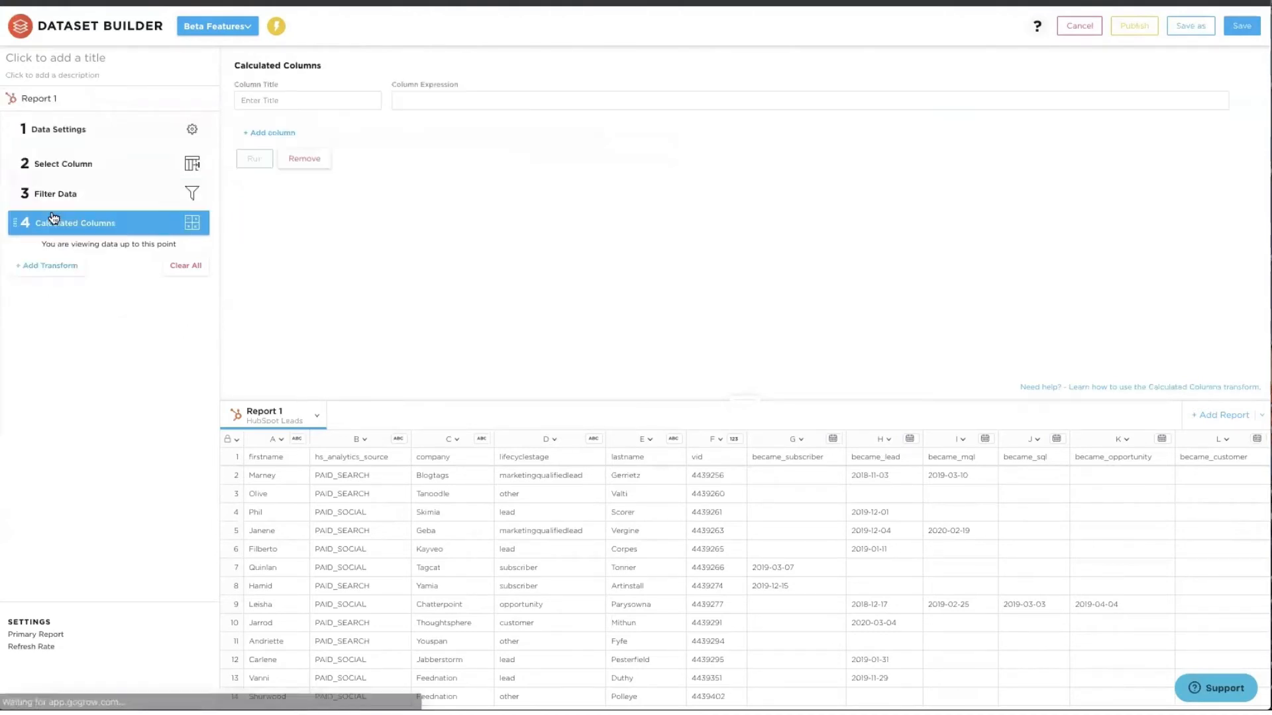
- Create the 'Lead --> Opp (Days)' column as {became_opportunity}-{became_lead} and check the results
left_click(243, 98)
type("Lead -")
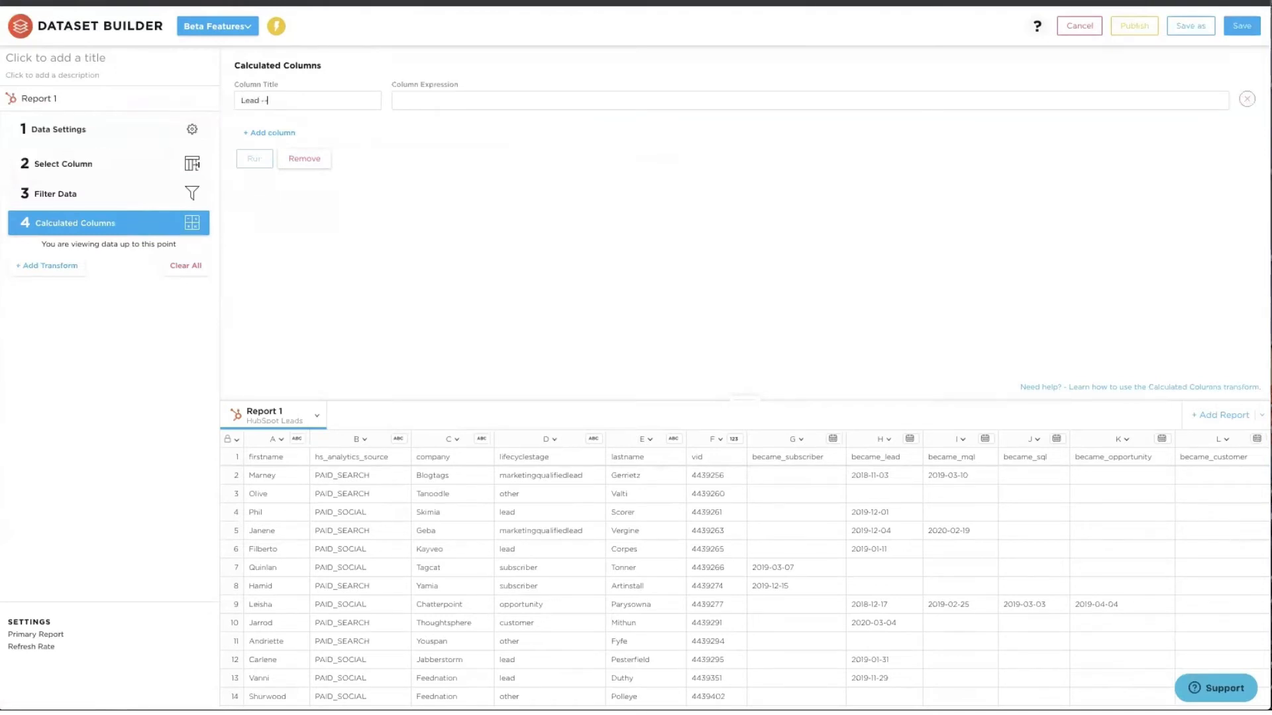
type("-> Oppo")
type("Days)")
left_click(427, 102)
type("{bec")
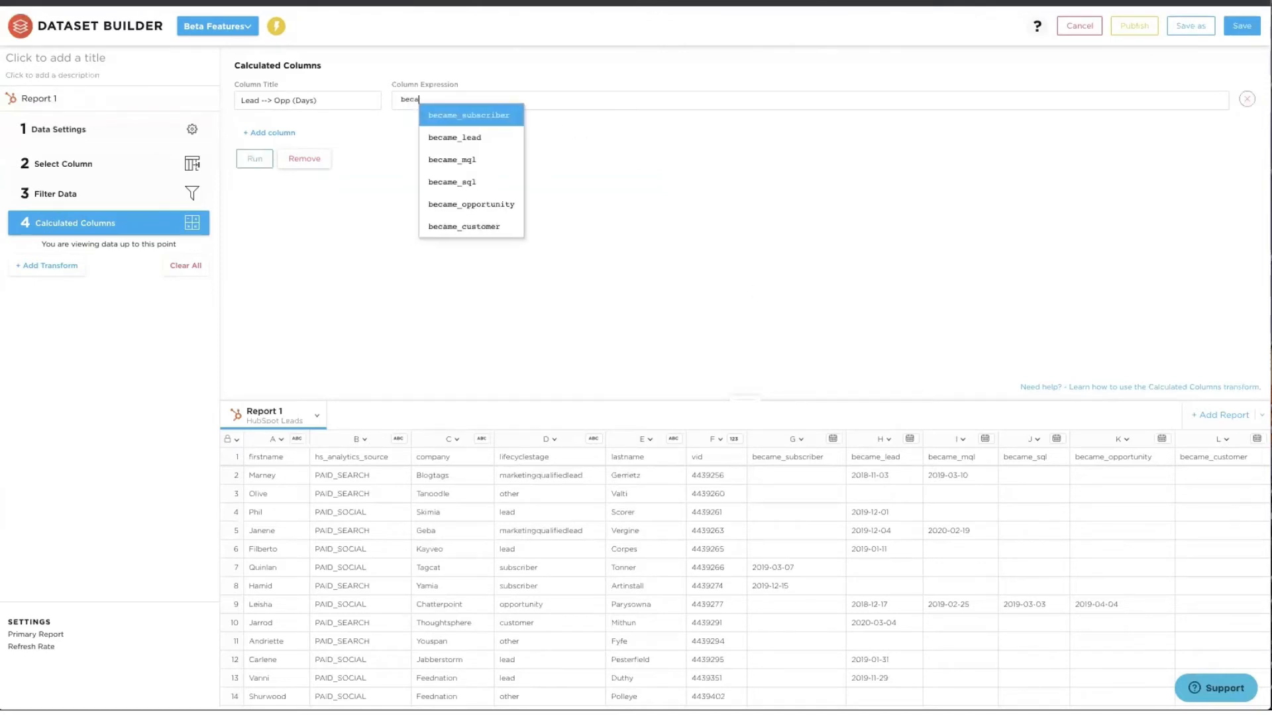
left_click(483, 205)
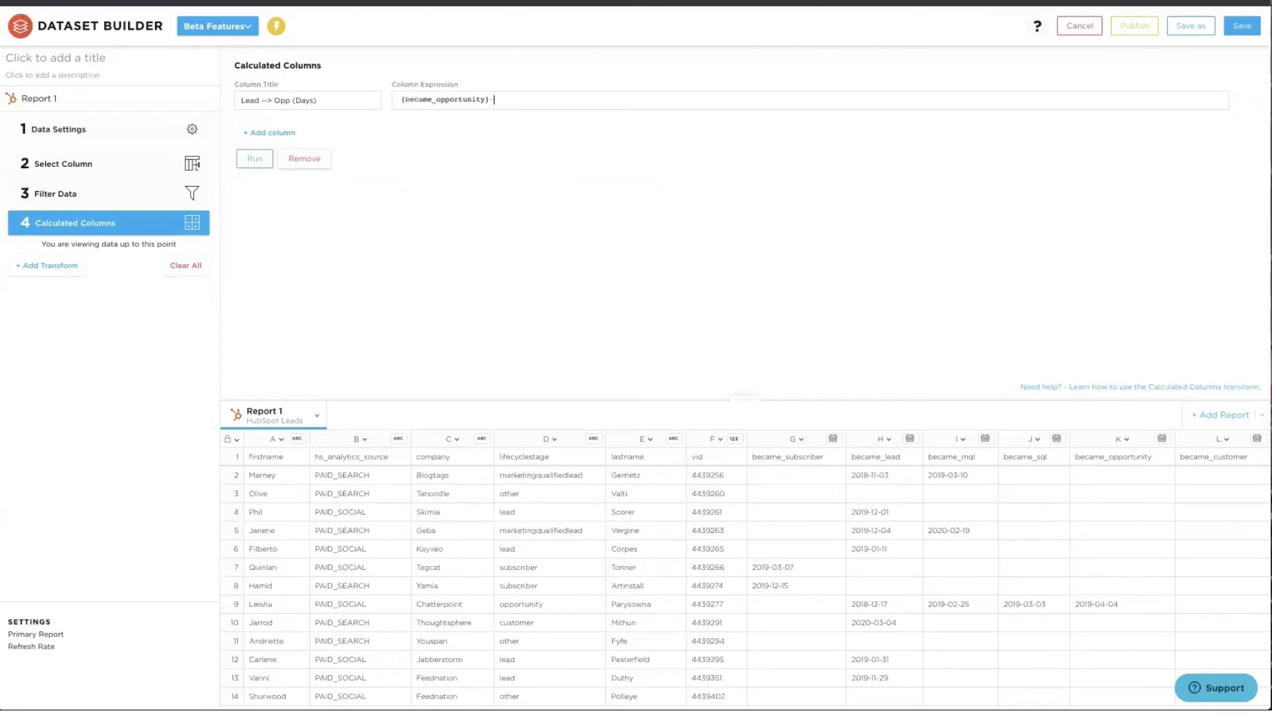
type("{bec")
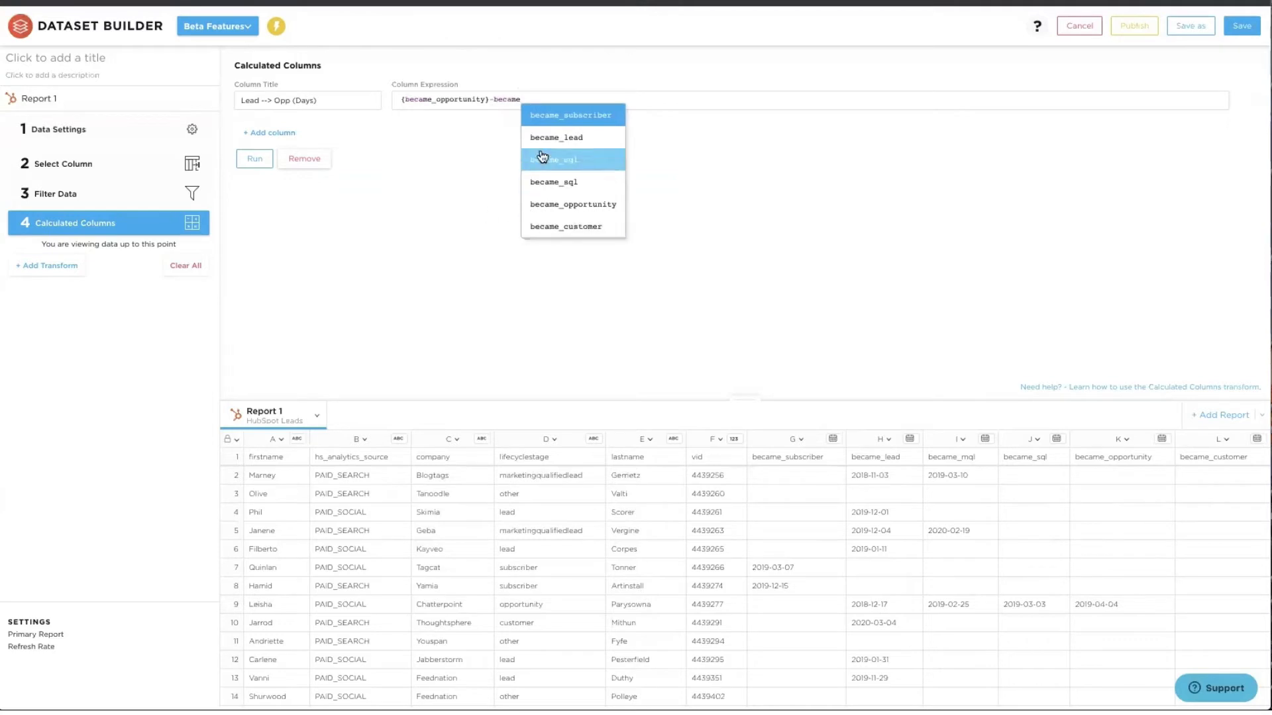
left_click(566, 159)
left_click(248, 156)
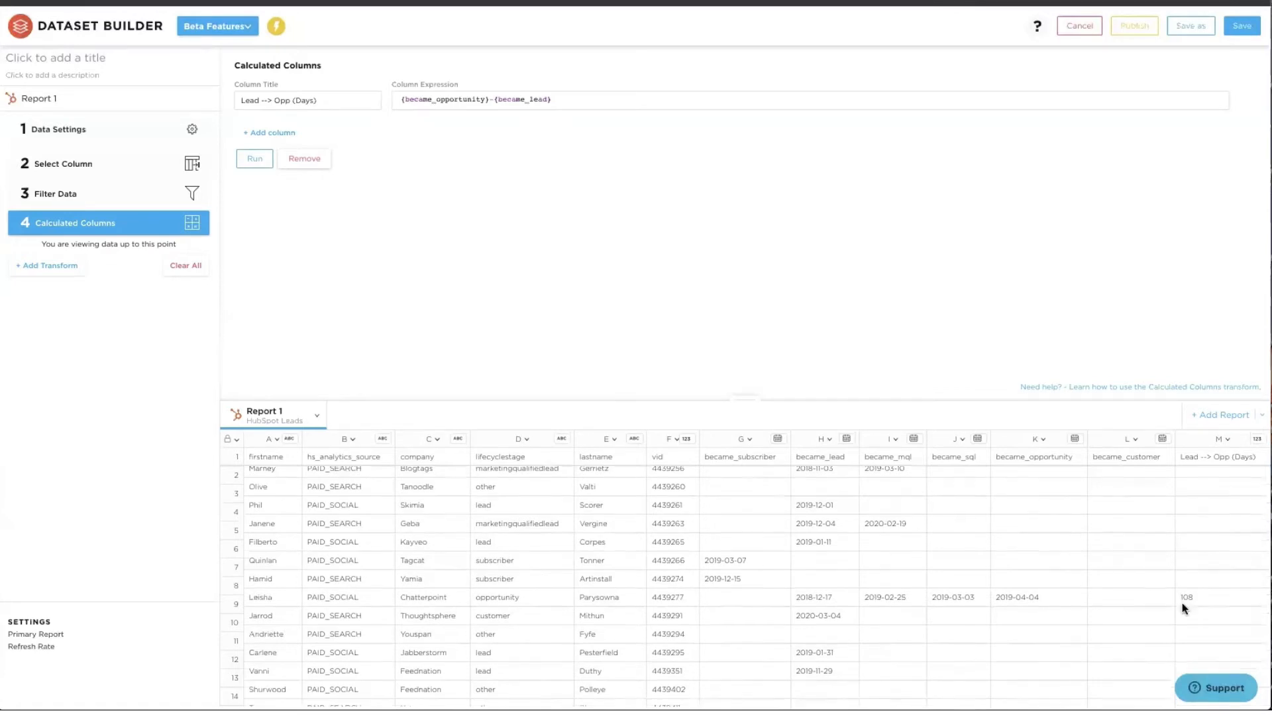
scroll(1183, 608, "down", 3)
scroll(1184, 608, "up", 3)
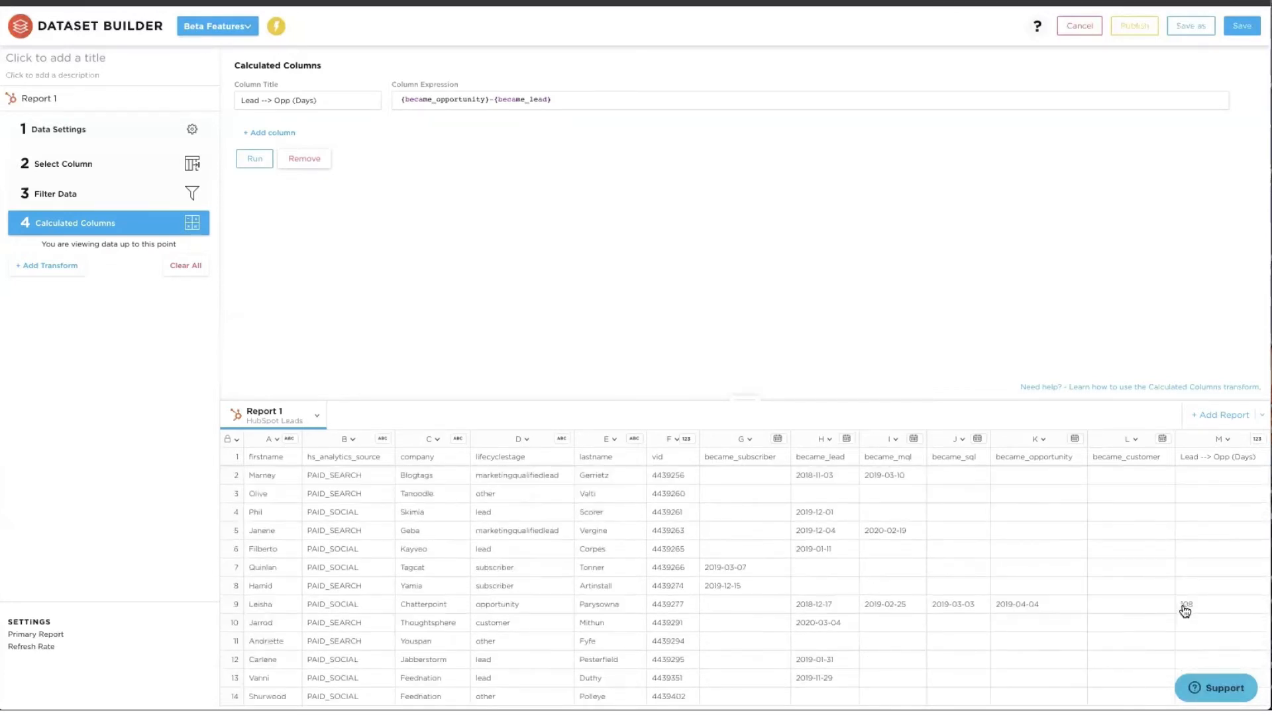
scroll(1183, 607, "down", 5)
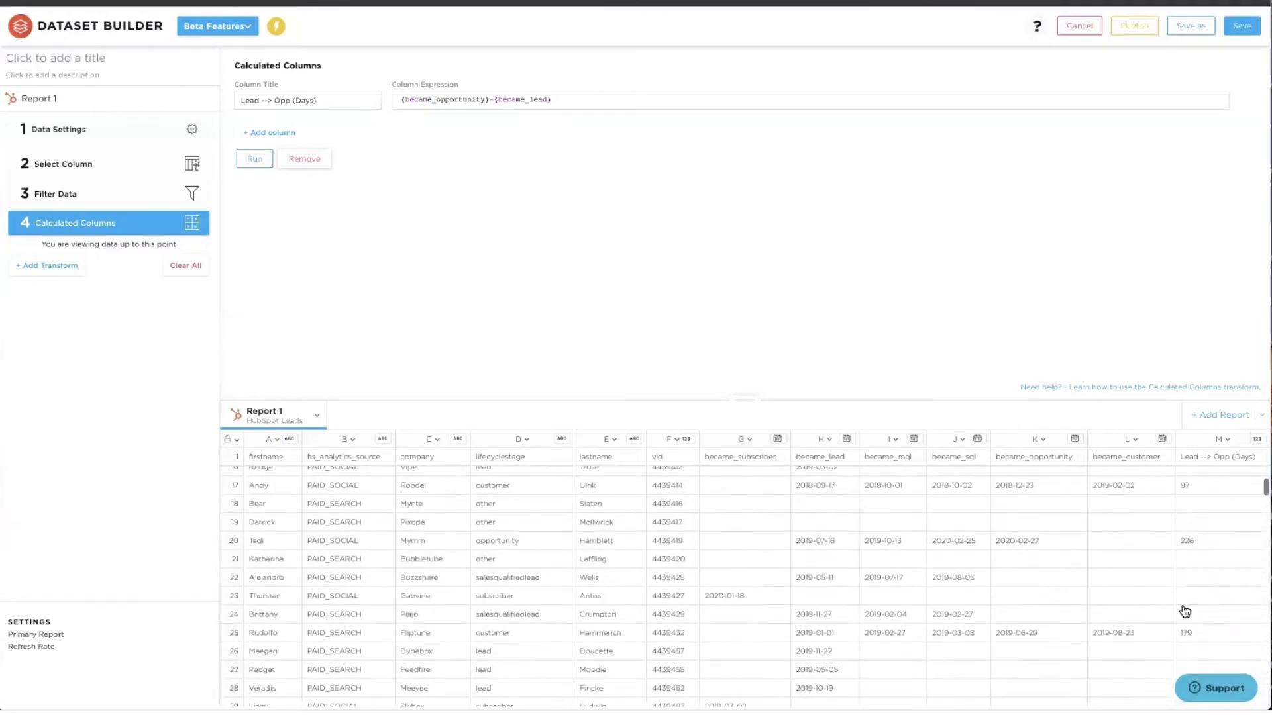
scroll(1183, 607, "up", 5)
- Add an Average aggregation of Lead --> Opp (Days), producing an Overall Average of 151.66
left_click(43, 265)
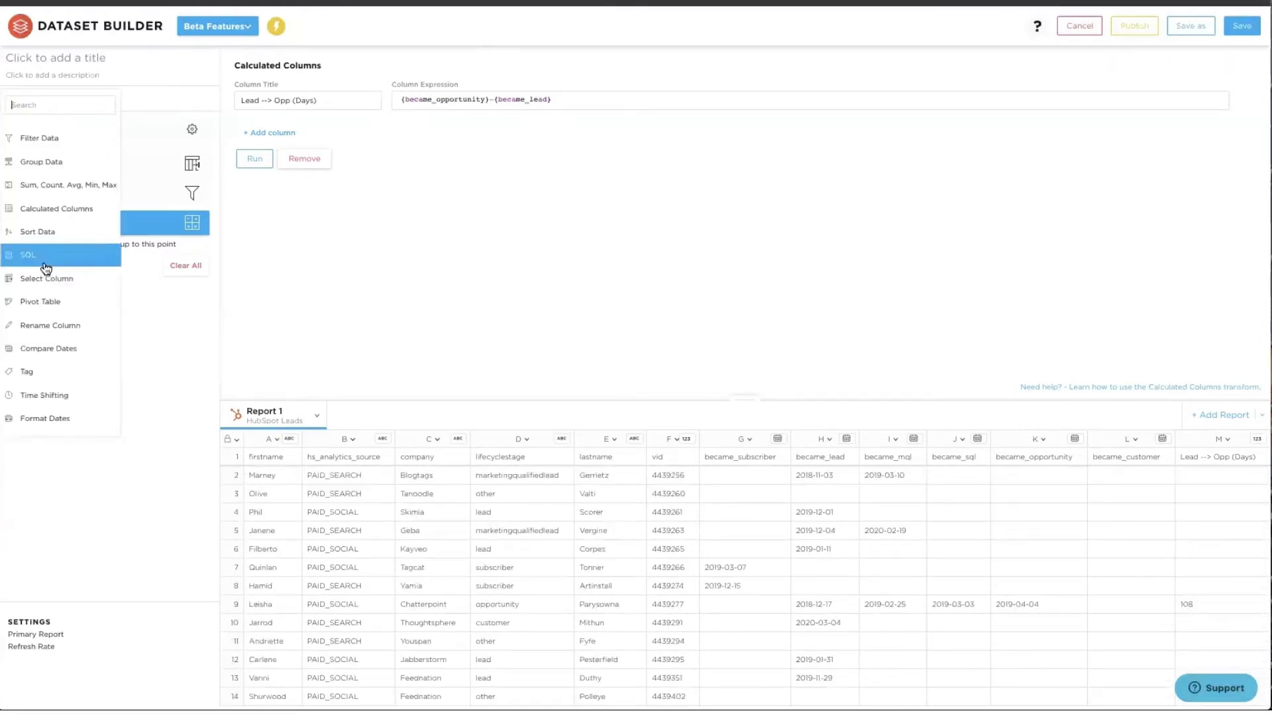
left_click(46, 186)
left_click(257, 106)
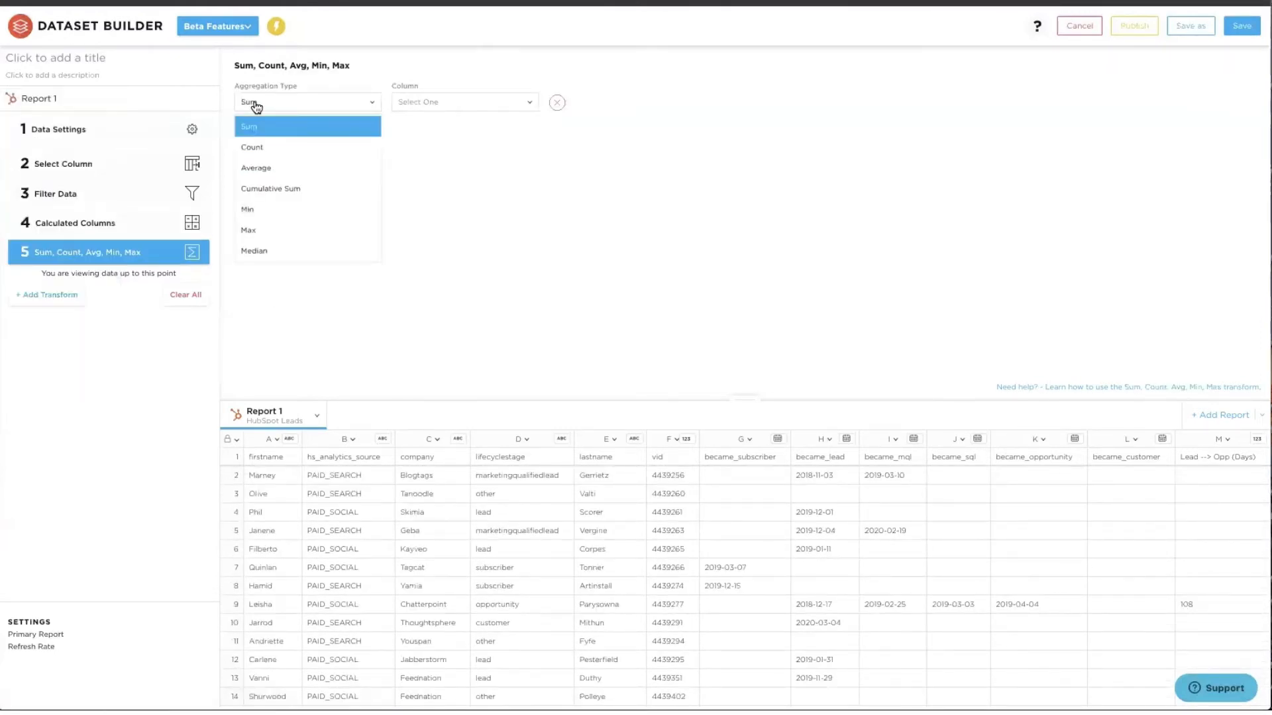
left_click(259, 169)
left_click(434, 105)
scroll(511, 250, "down", 3)
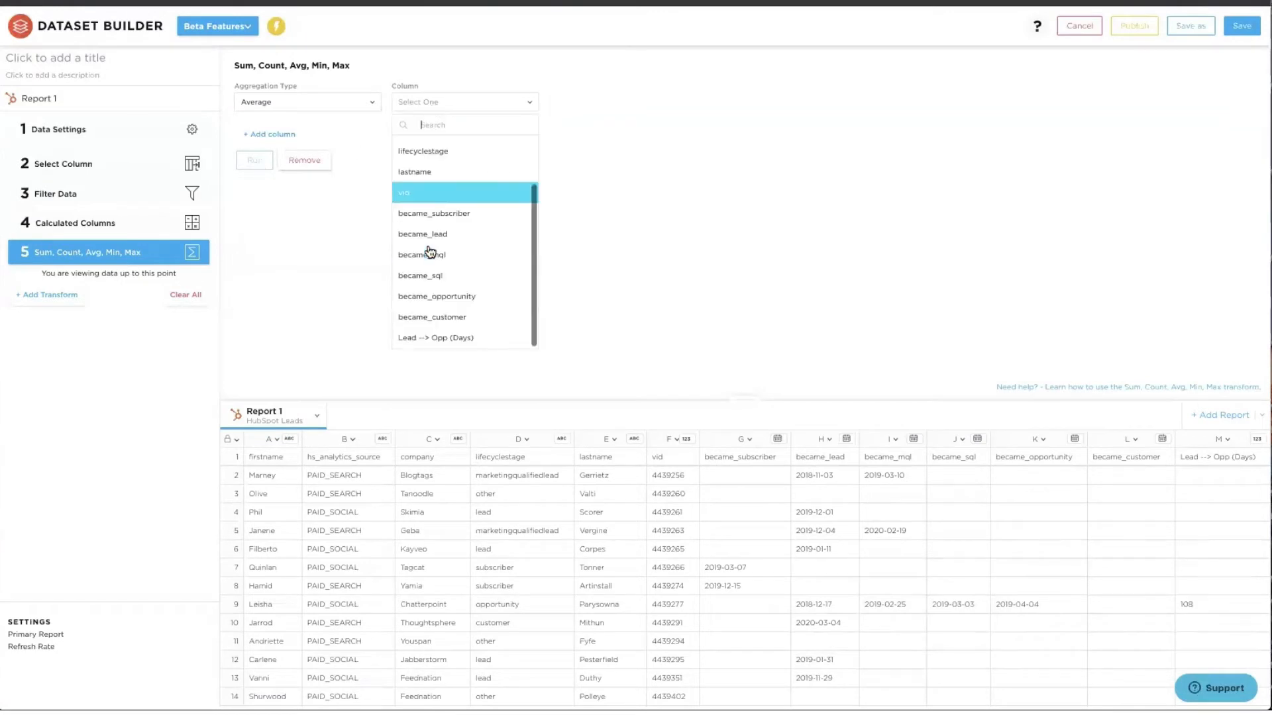
left_click(421, 338)
left_click(258, 163)
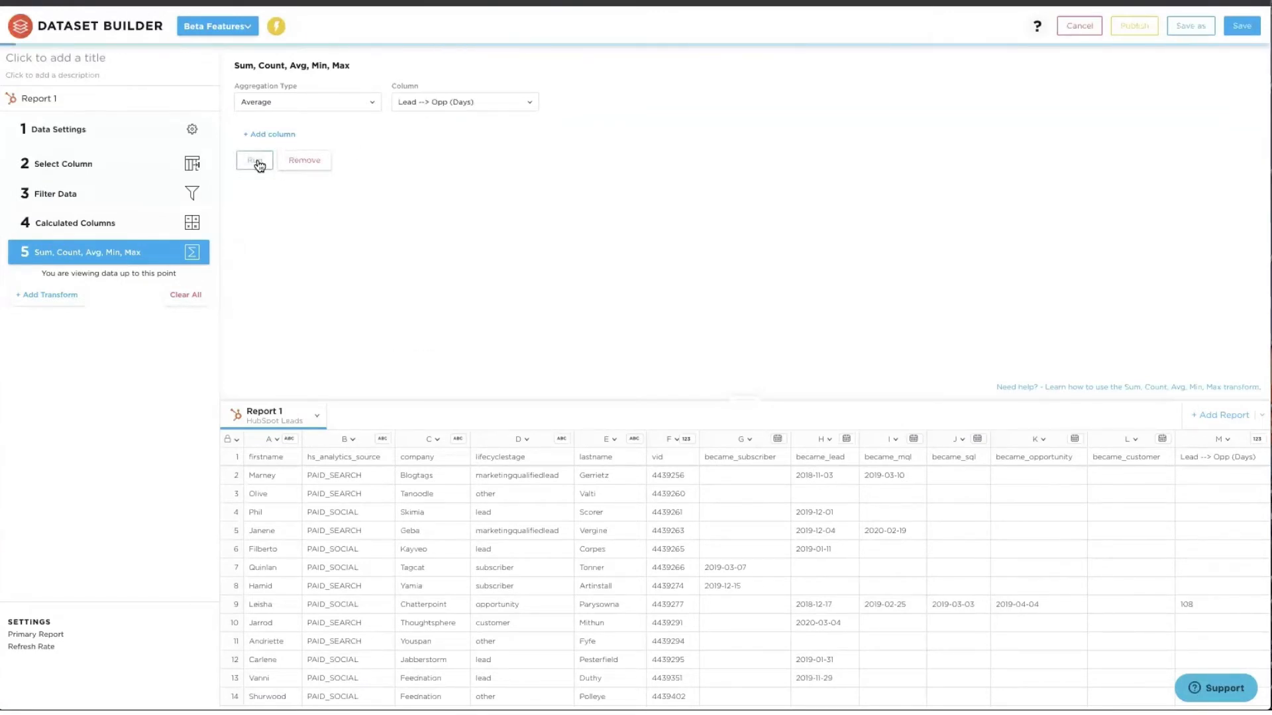
scroll(836, 665, "right", 5)
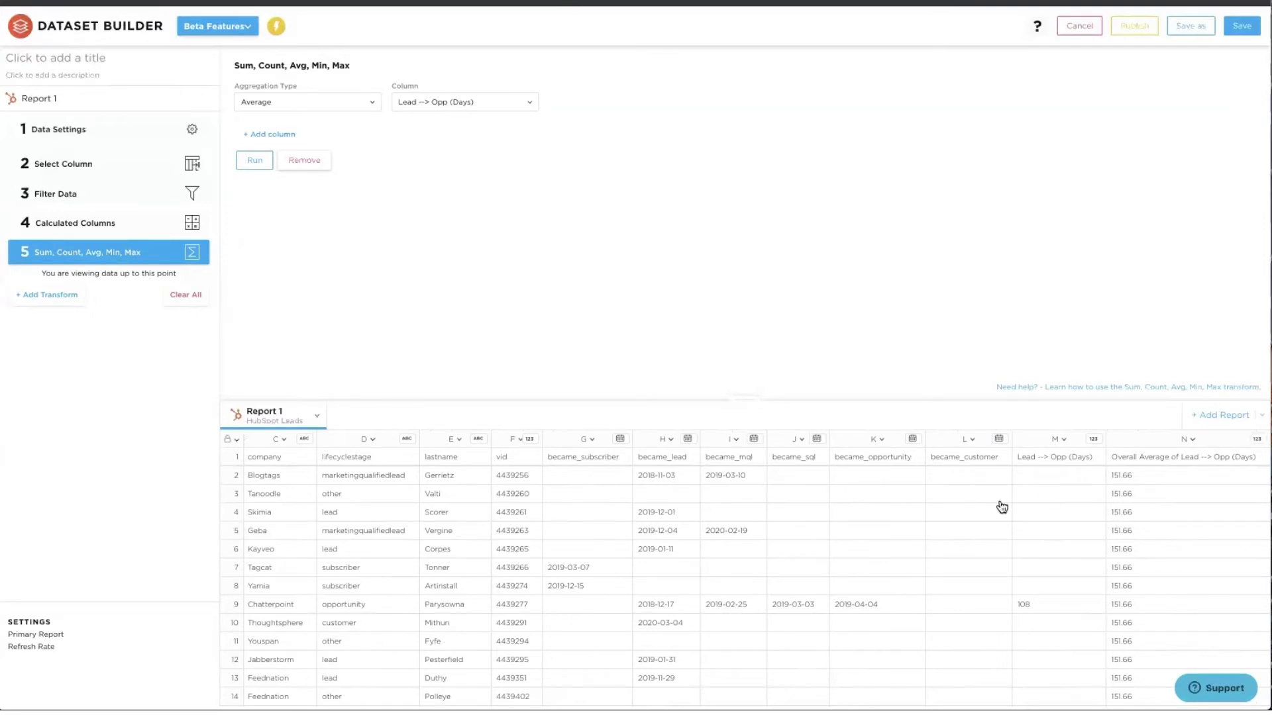
scroll(1001, 507, "left", 5)
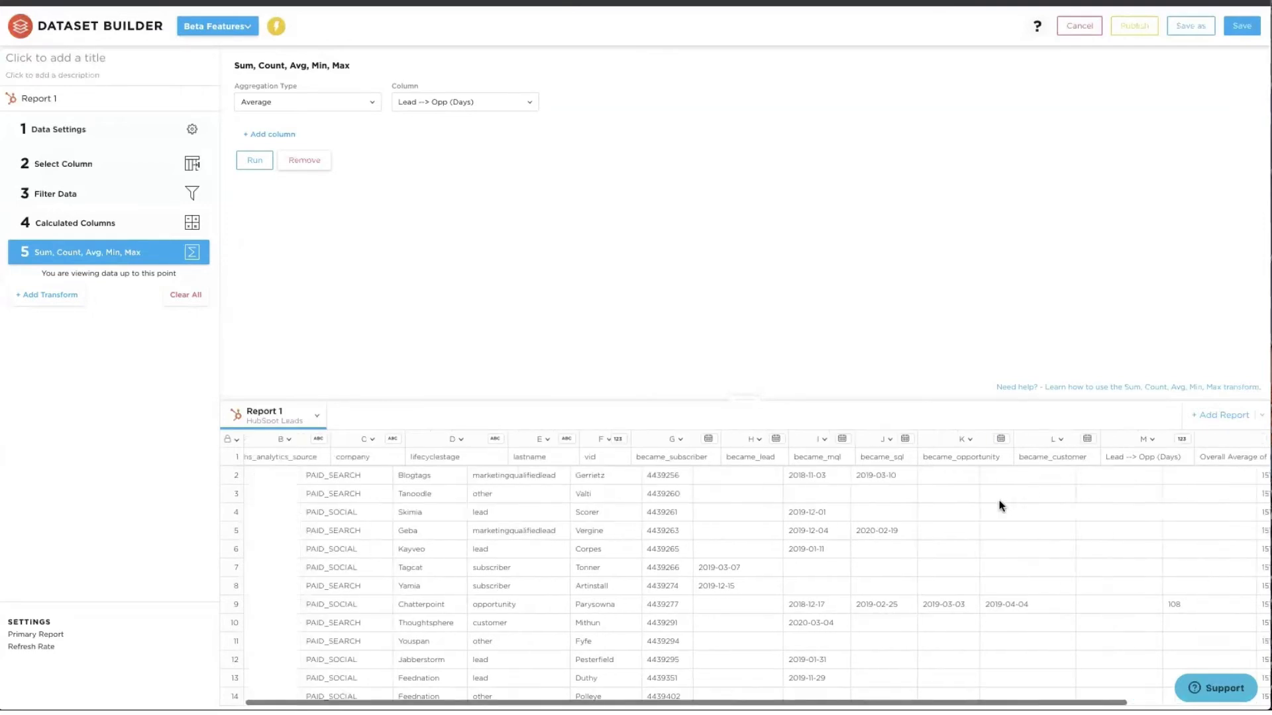
- Add an SQL step renaming columns to Company ID, Contact Name, Original Source and Became … Date
left_click(35, 298)
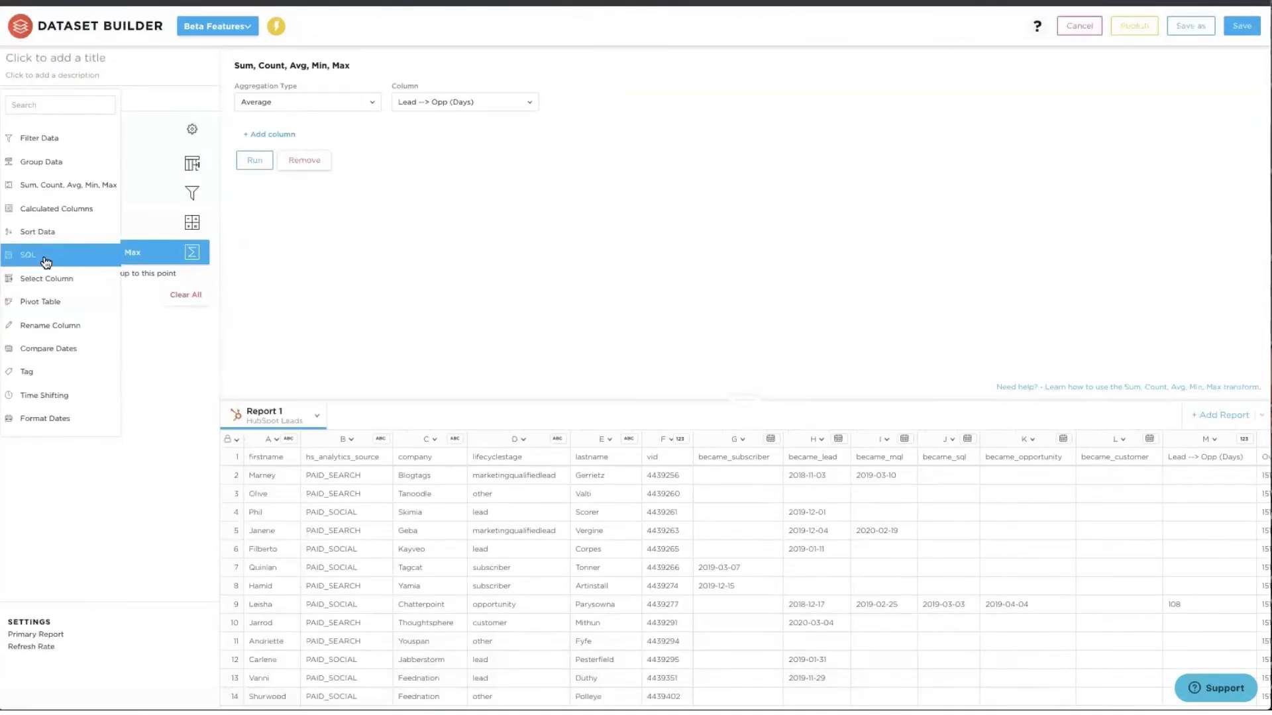
left_click(45, 258)
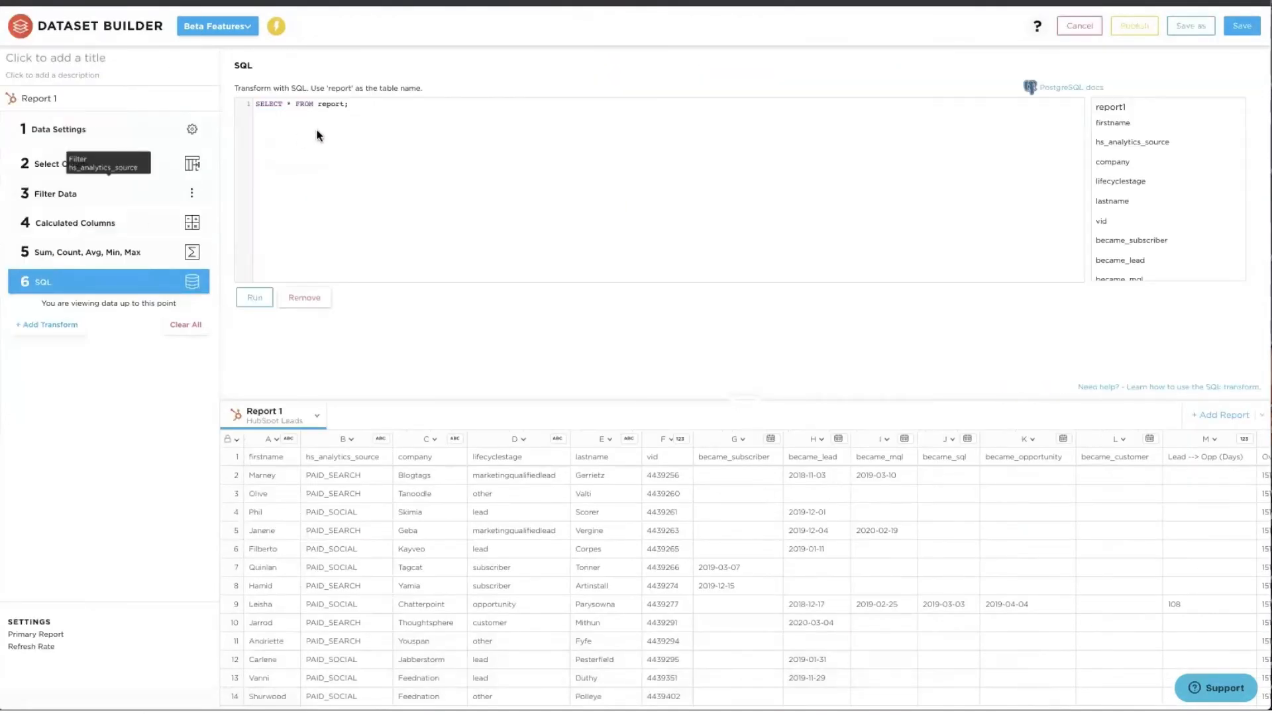
key("ctrl+a")
type("SELECT \"vid\" as \"Company ID\" , \"company\" as \"Company Name\" , \"firstname\" || ' ' || \"lastname\" as \"Contact Name\" , \"hs_analytics_source\" as \"Original Source\" , \"lifecyclestage\" as \"Current Lifecycle Stage\" , \"became_subscriber\" as \"Became Subscriber Date\" , \"became_lead\" as \"Became Lead Date\" , \"became_mql\" as \"Became MQL Date\" , \"became_sql\" as \"Became SQL Date\" , \"became_opportunity\" as \"Became Opportunity Date\" , \"became_customer\" as \"Became Customer Date\" , \"Lead --> Customer (Days)\" , \"Overall Average of Lead --> Customer (Days)\" as \"Average of Lead --> Customer (Days)\" FROM report;")
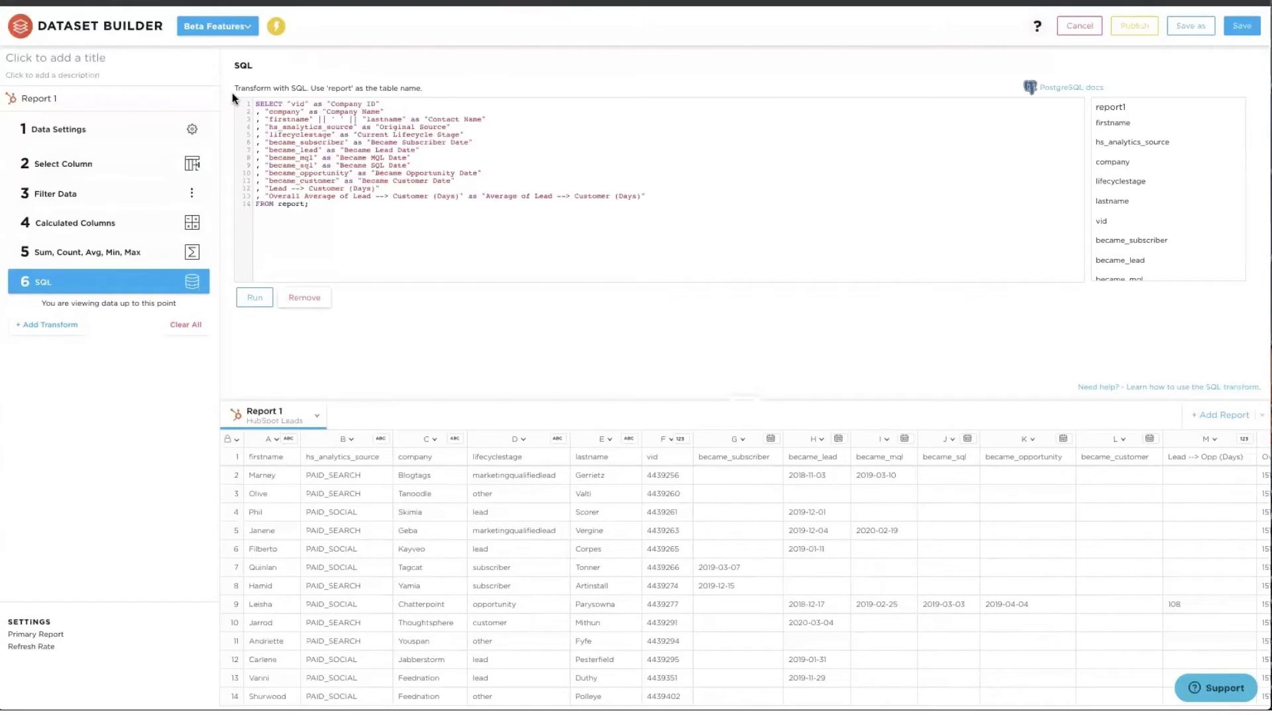
left_click(255, 299)
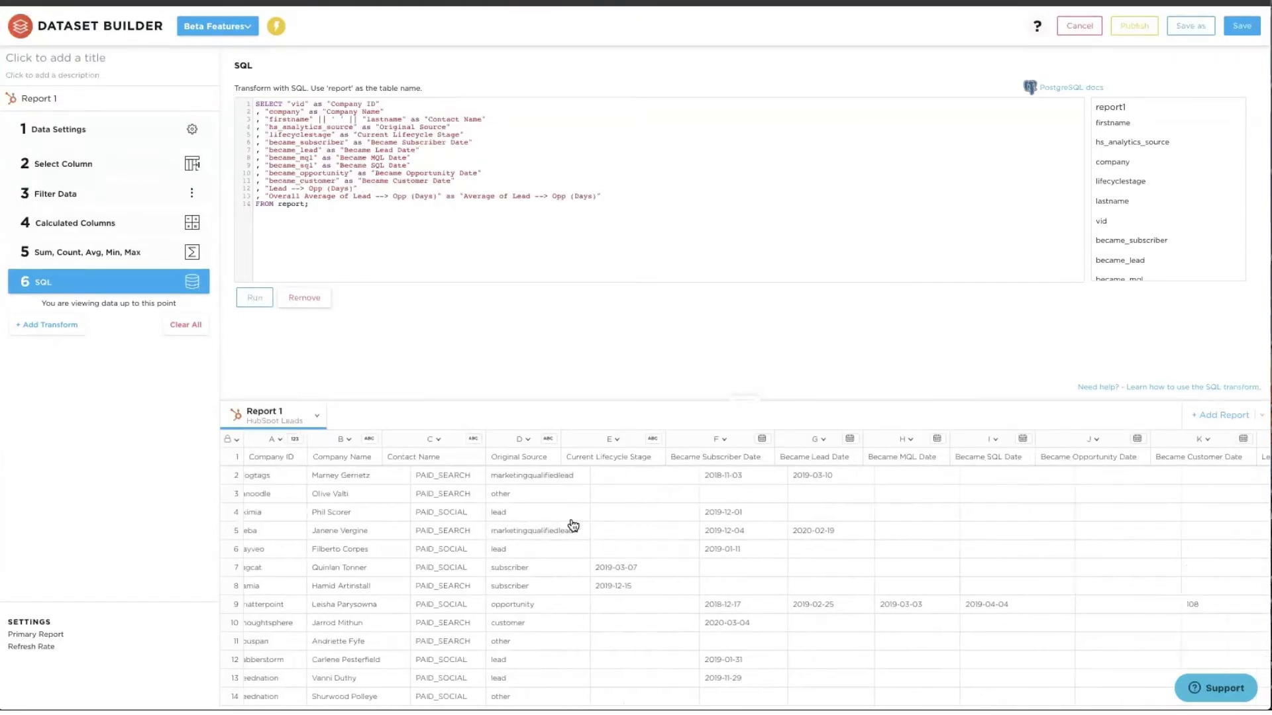
- Title the dataset 'Paid Leads Lifecycle Stages'
scroll(573, 523, "left", 5)
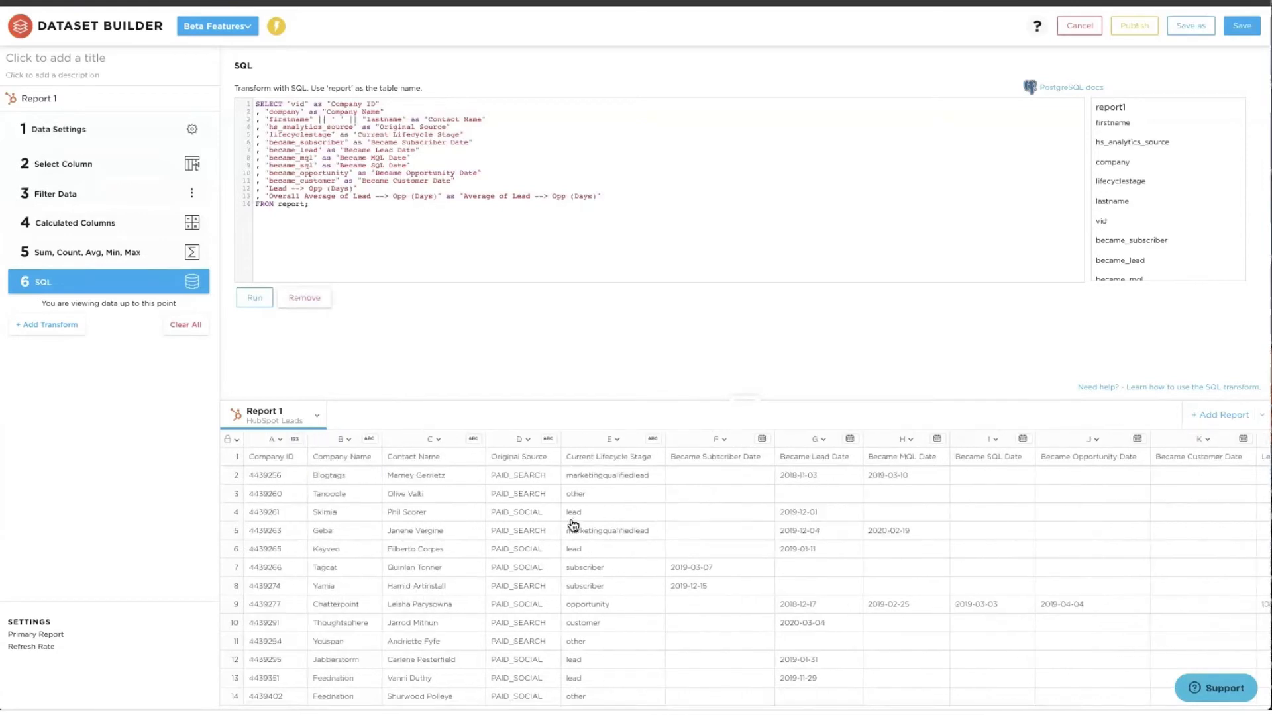
left_click(67, 55)
type("Paid Leads Lifecycle Stages")
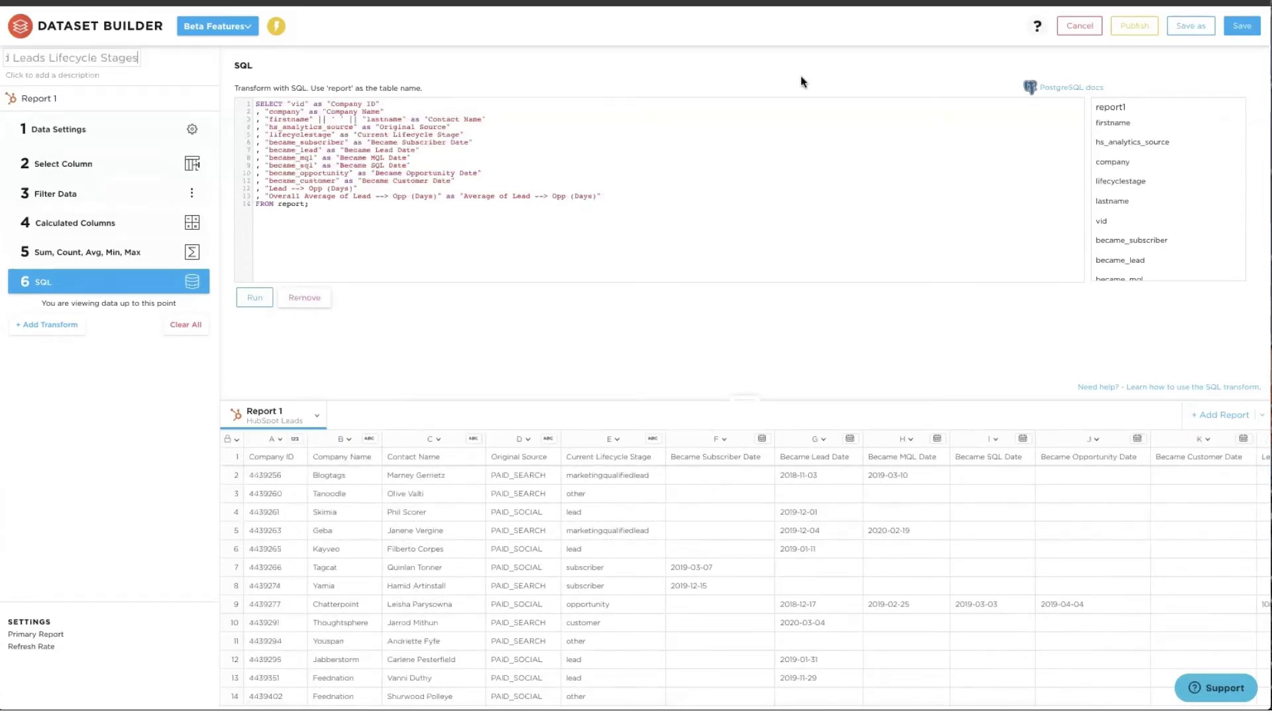
- Save the dataset, find it by searching 'lifecy', and create a metric from it
left_click(1241, 29)
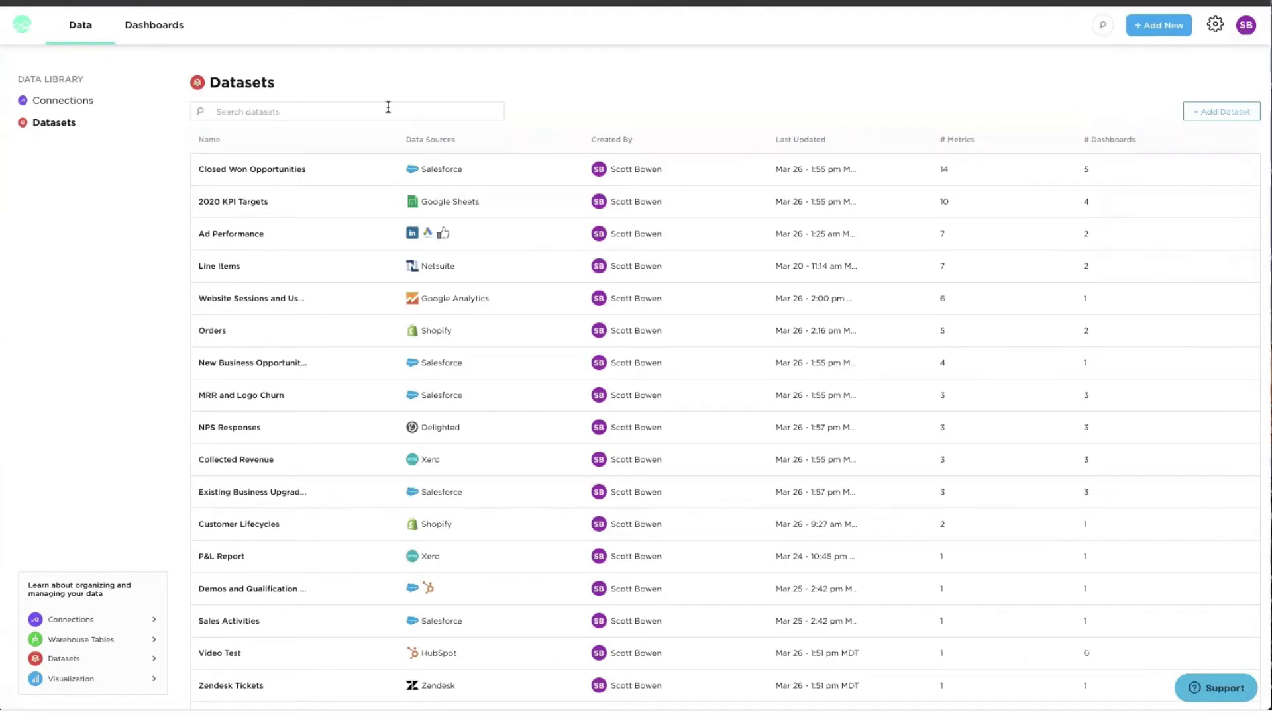
type("lifecy")
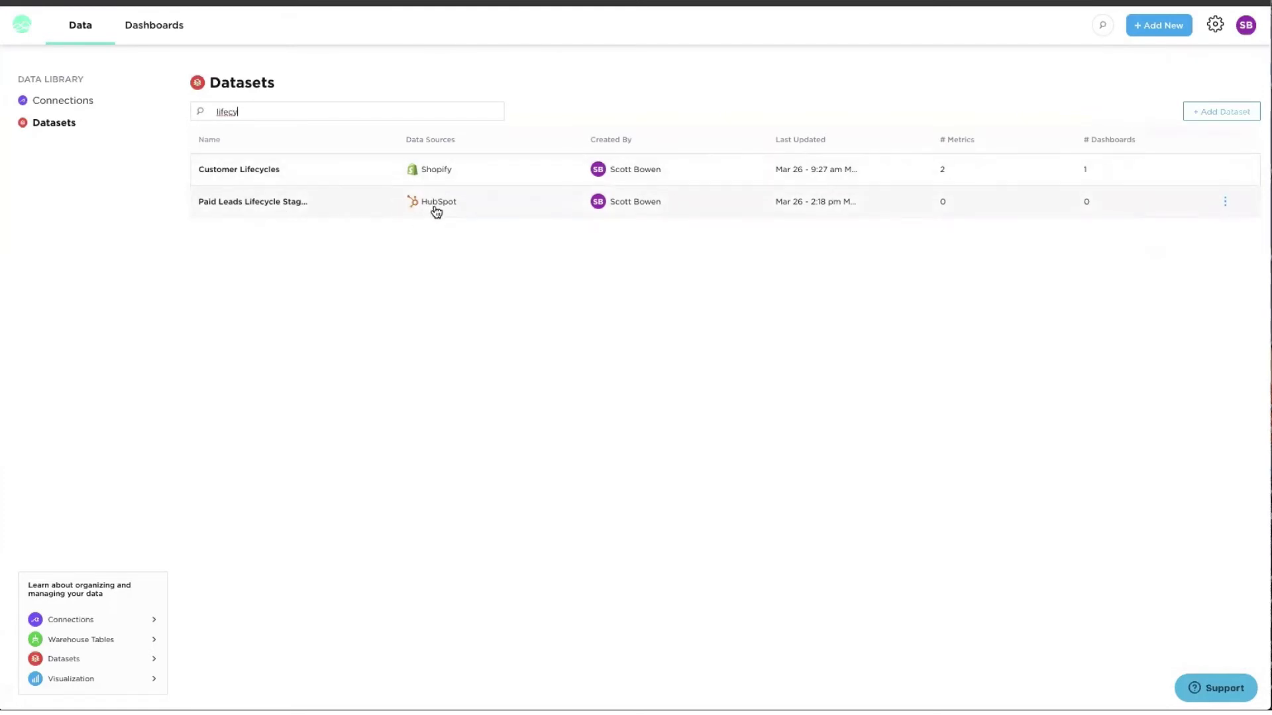
left_click(242, 203)
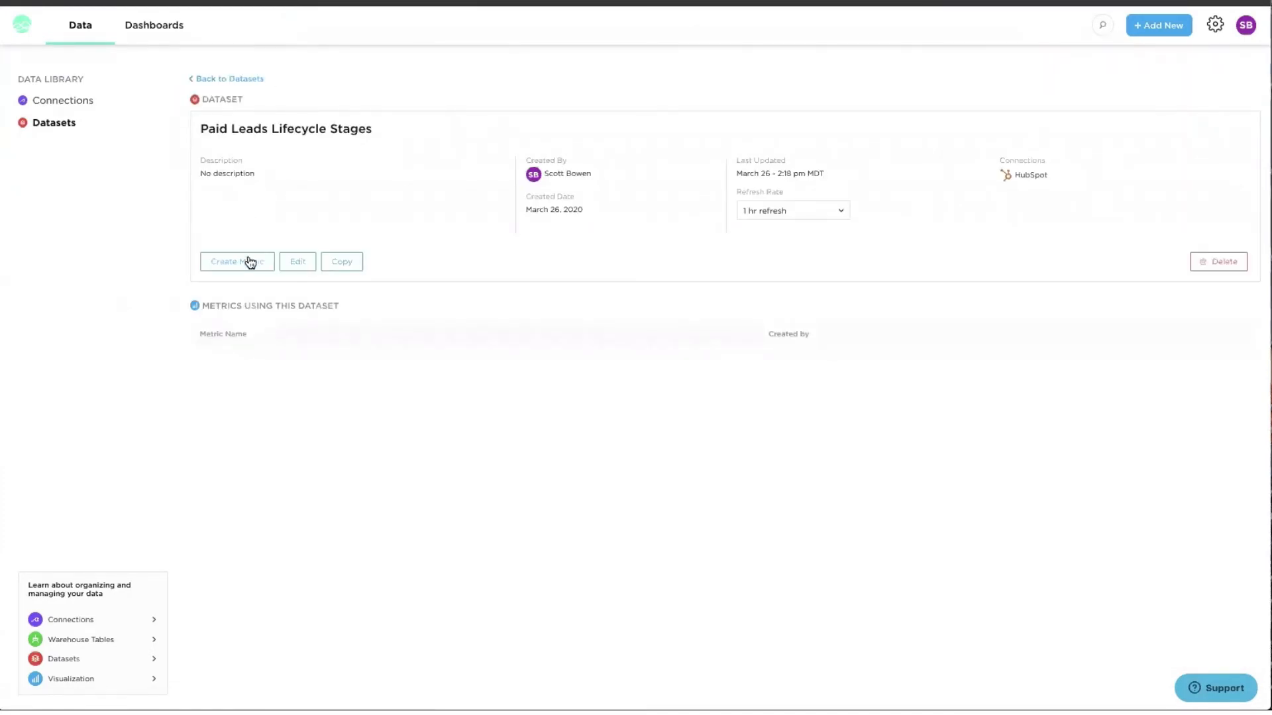
left_click(250, 262)
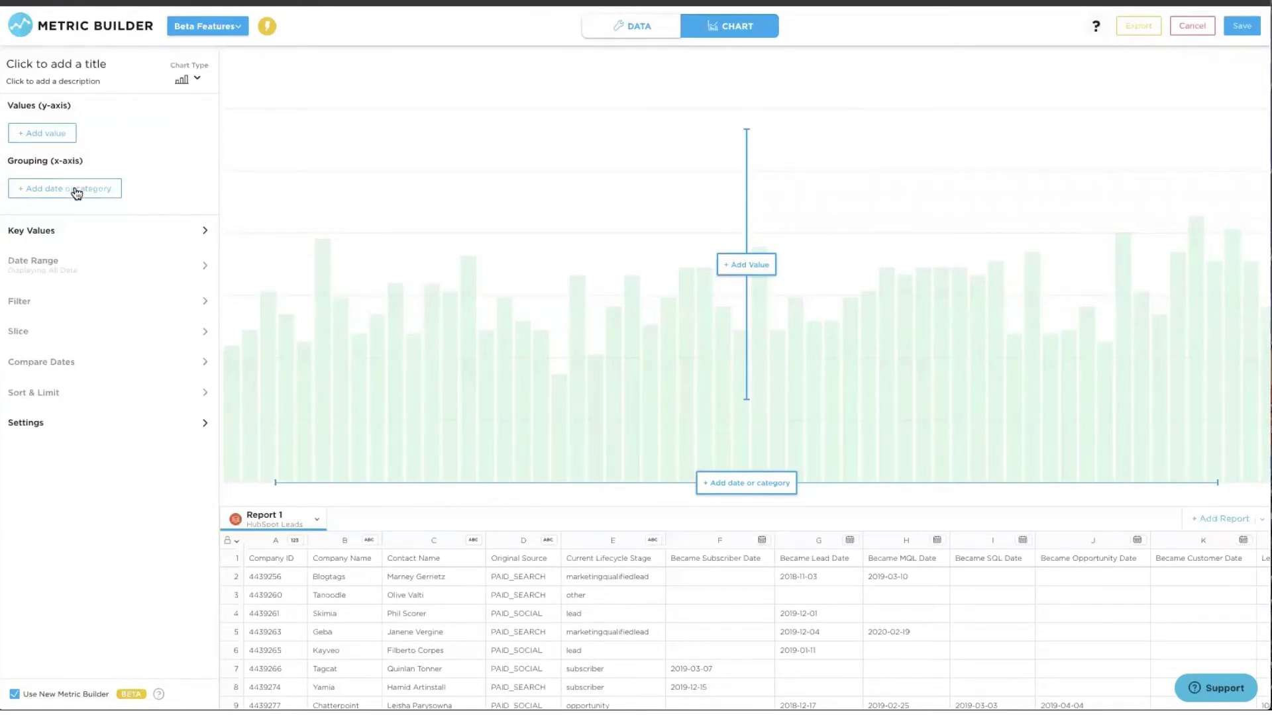
- Chart the Count of Contact Name grouped by Became Lead Date per month
left_click(74, 190)
left_click(796, 546)
left_click(42, 132)
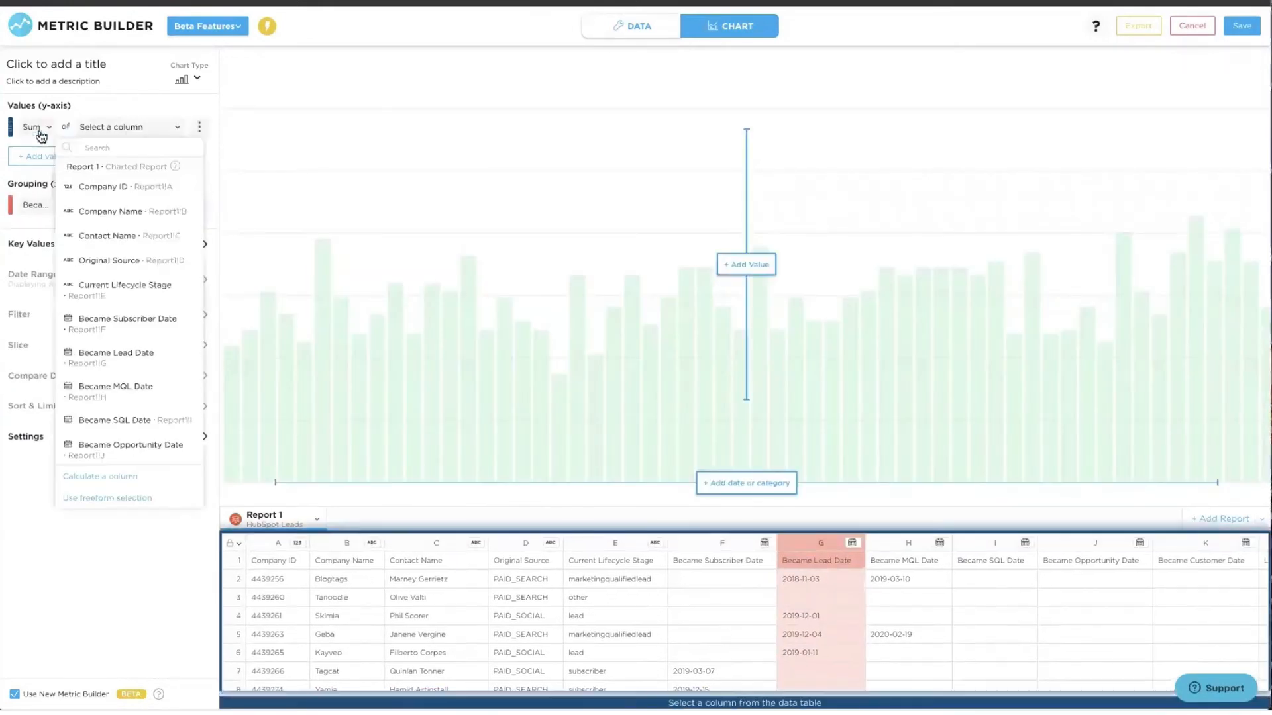
left_click(394, 546)
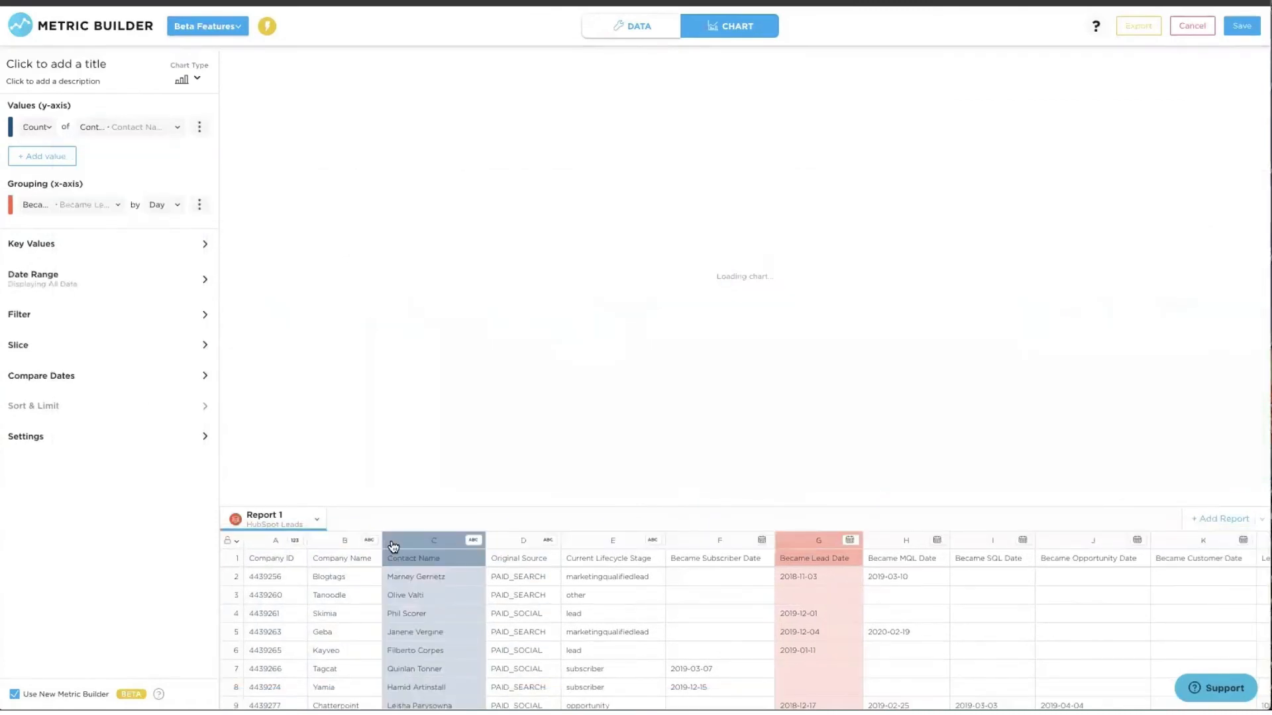
left_click(160, 206)
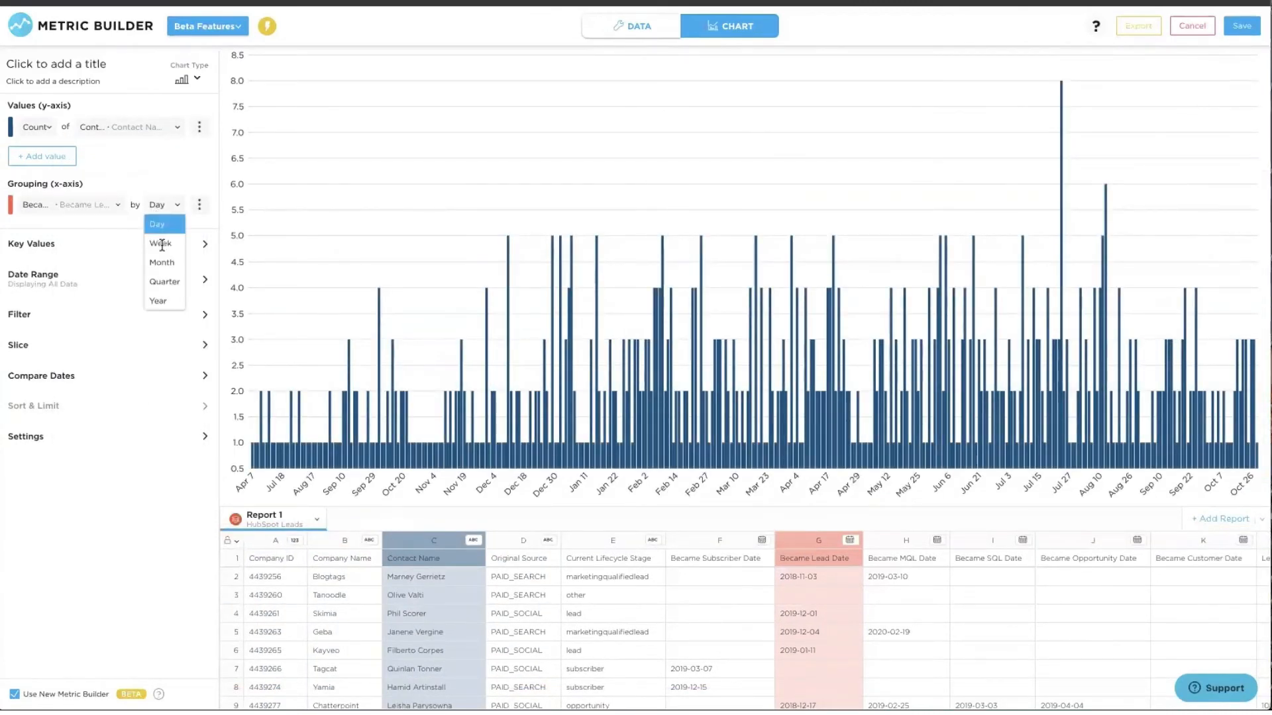
left_click(165, 261)
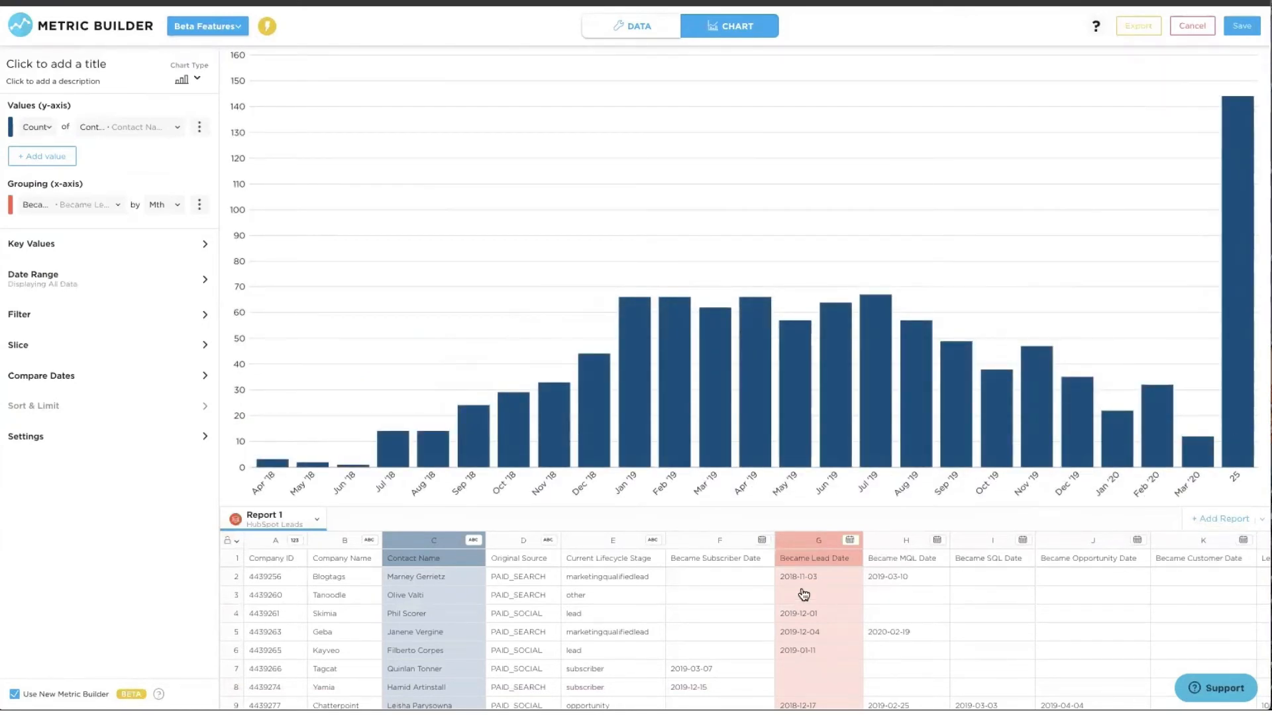
- Add a filter keeping only rows where Became Lead Date is not blank
left_click(75, 318)
left_click(57, 347)
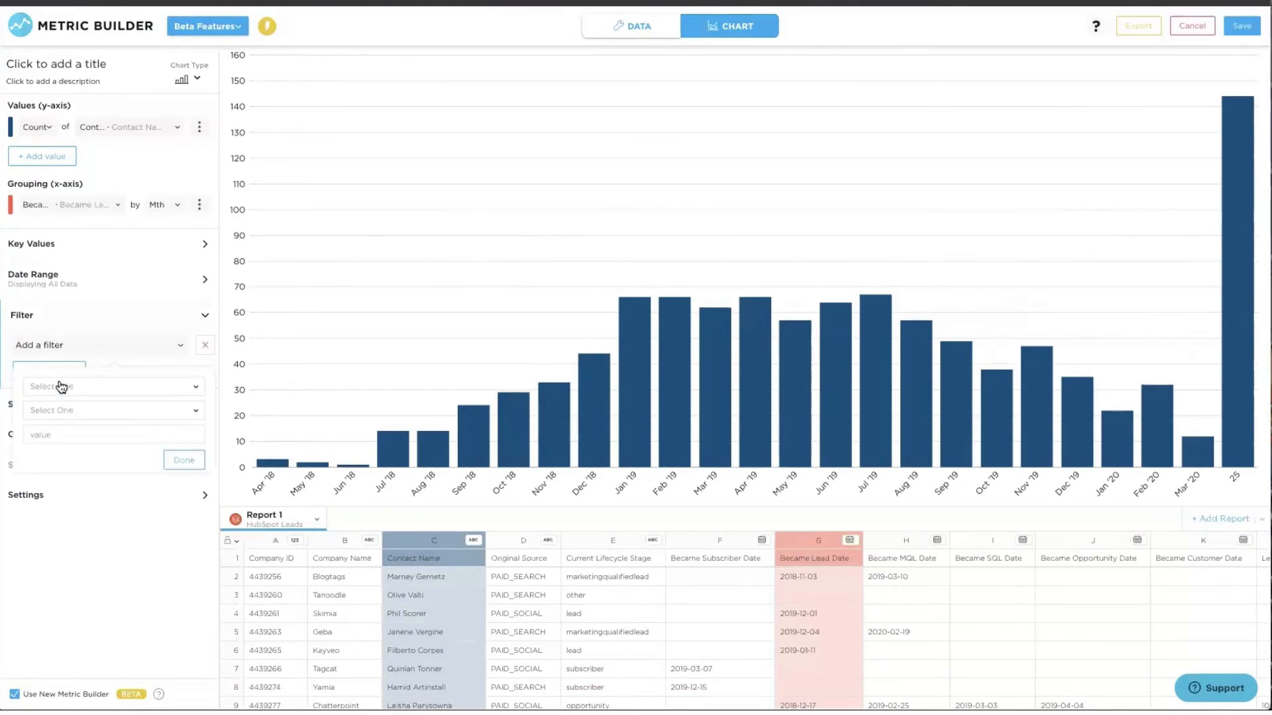
left_click(61, 386)
left_click(88, 555)
left_click(57, 410)
left_click(54, 541)
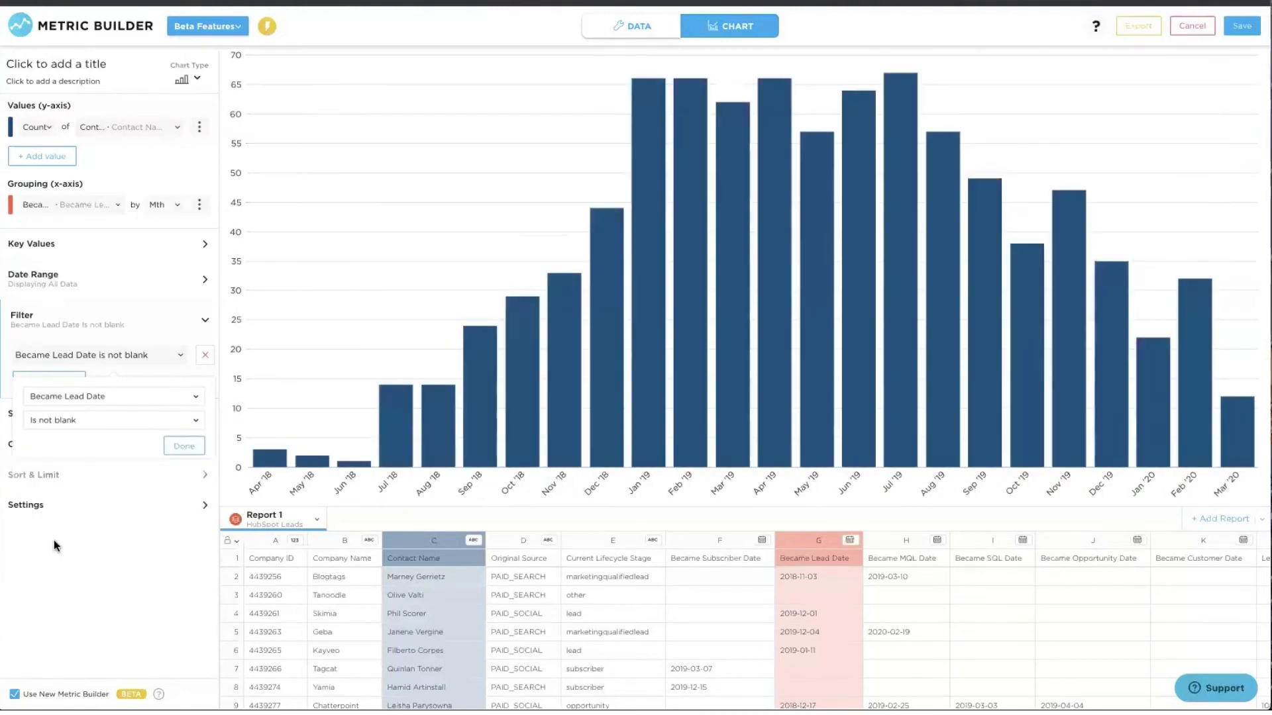
left_click(180, 448)
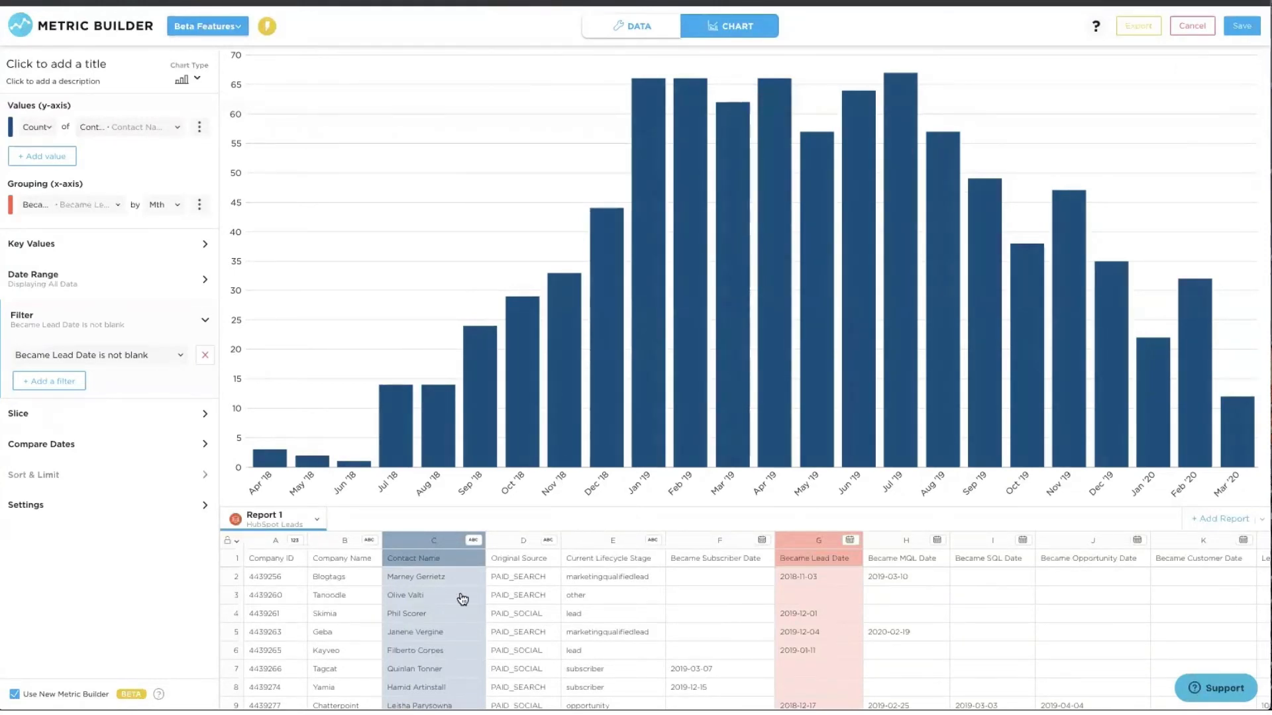
- Slice the chart by Original Source and switch it to stacked columns
left_click(64, 414)
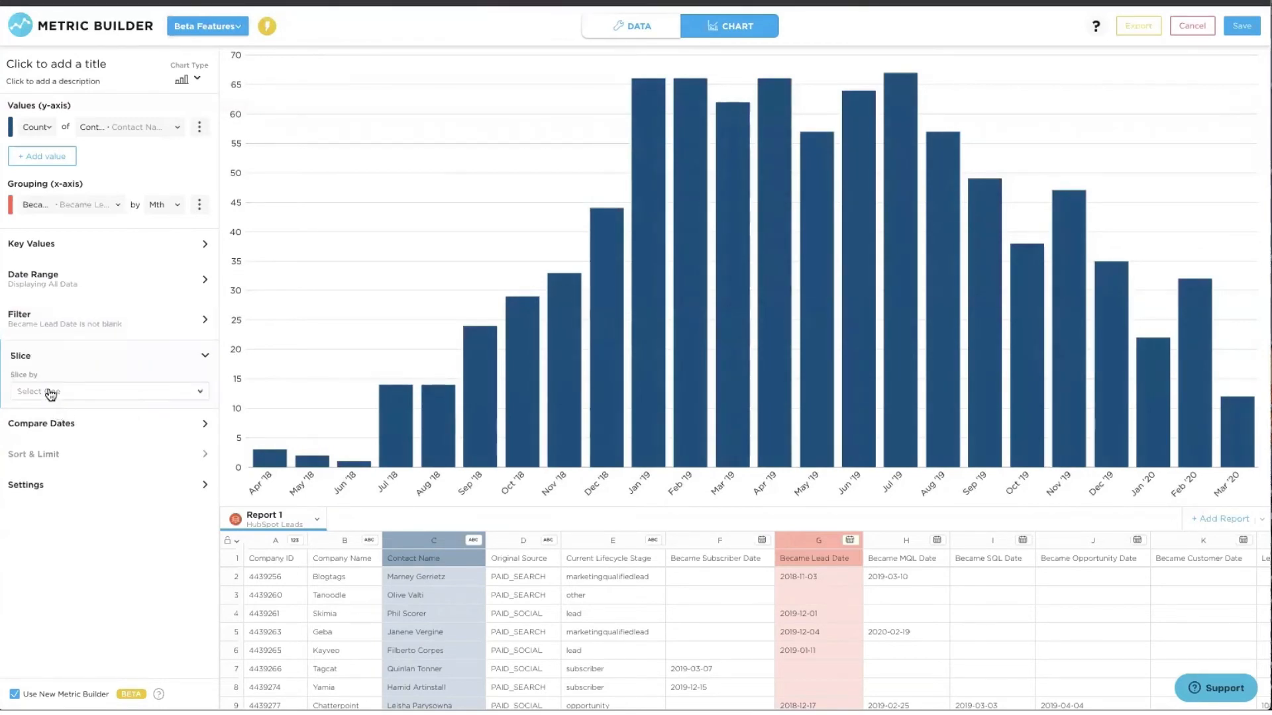
left_click(51, 392)
type("orig")
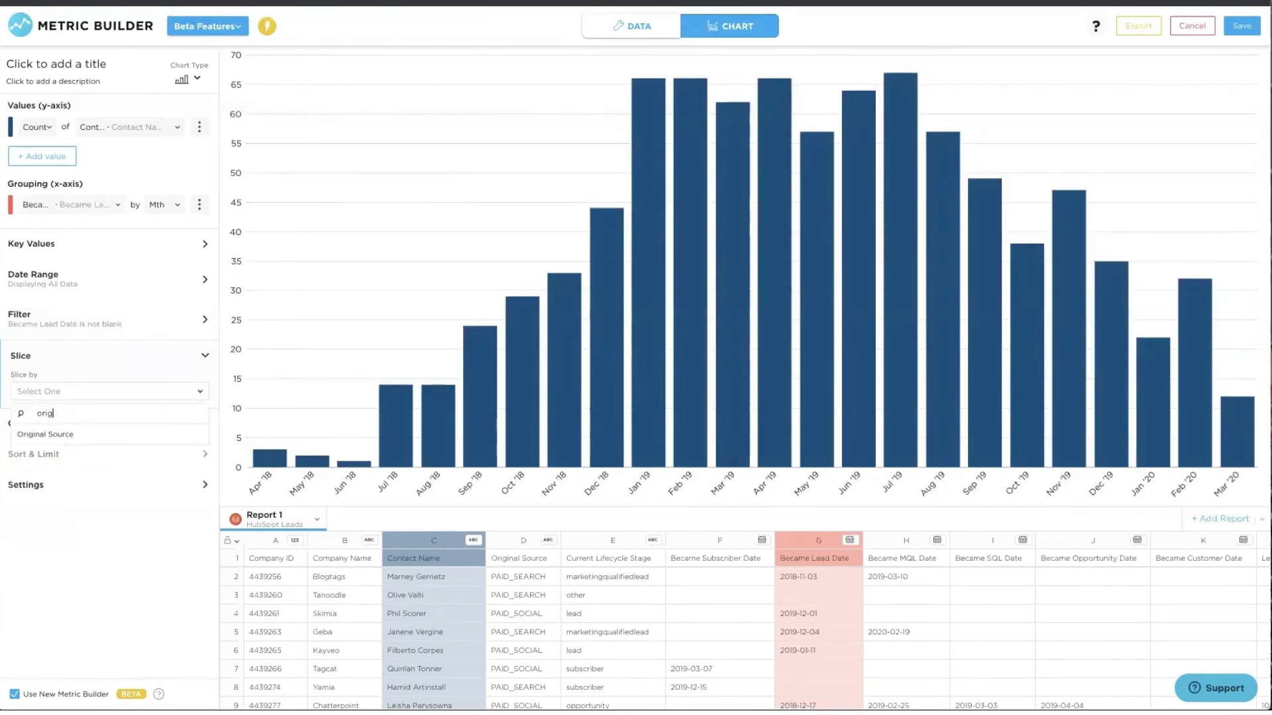
left_click(47, 431)
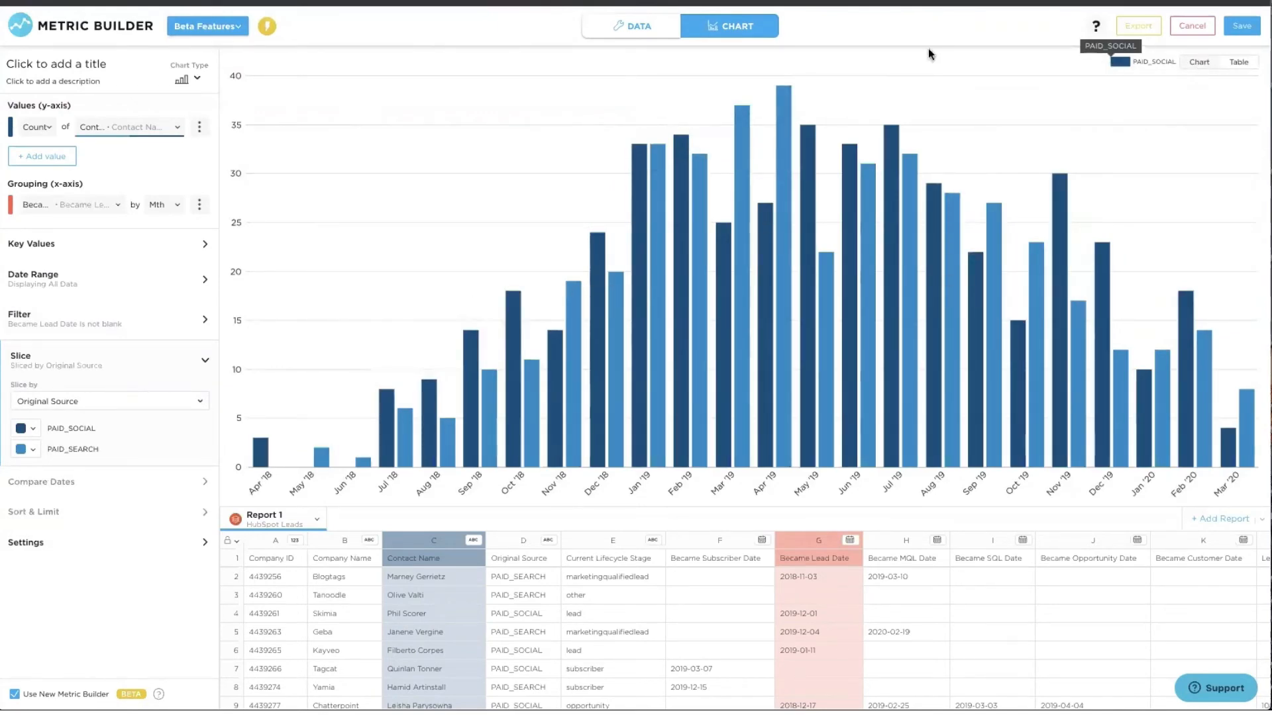
left_click(188, 80)
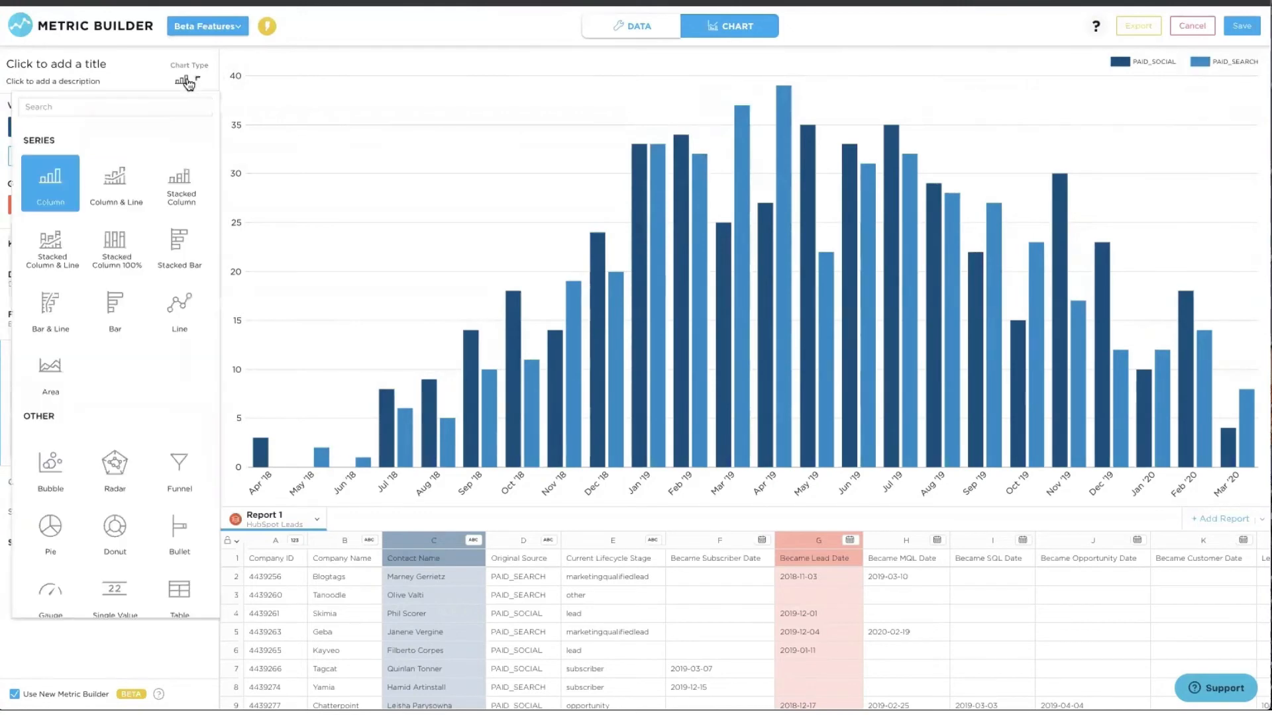
left_click(183, 196)
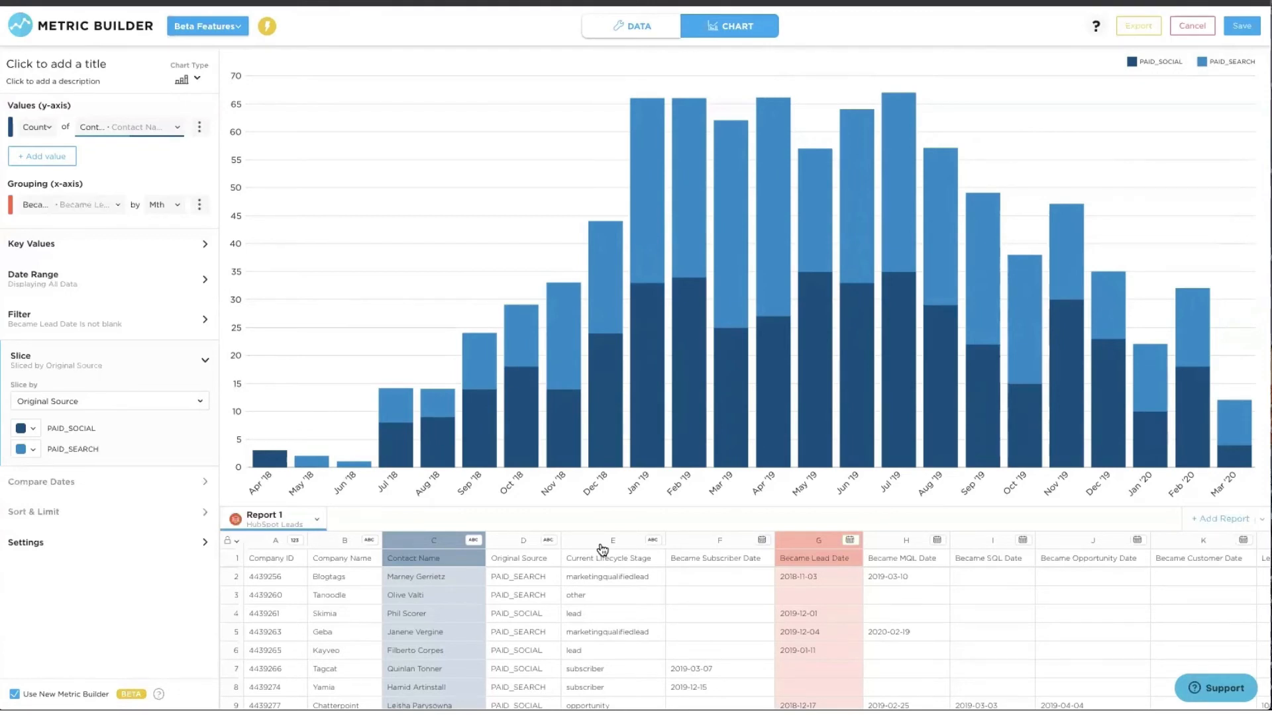
- Change the Slice by field to Current Lifecycle Stage, found by searching 'lifecy'
left_click(80, 404)
type("lifecy")
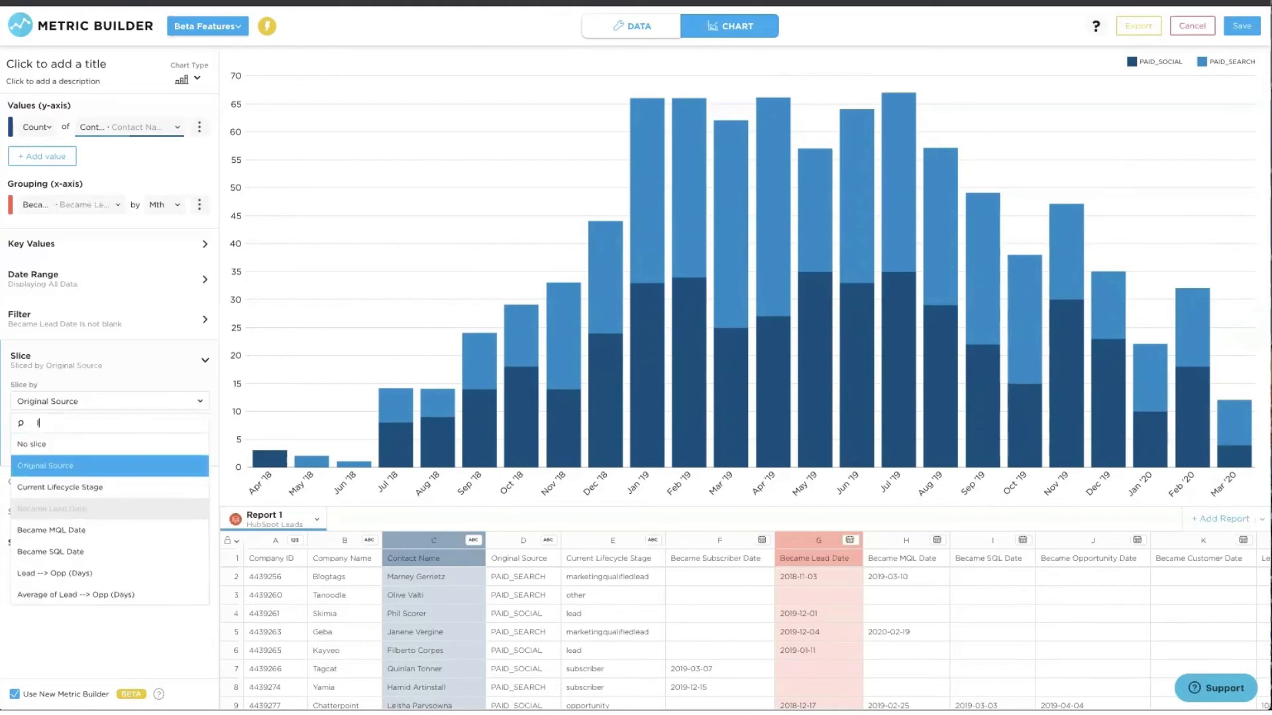
left_click(76, 444)
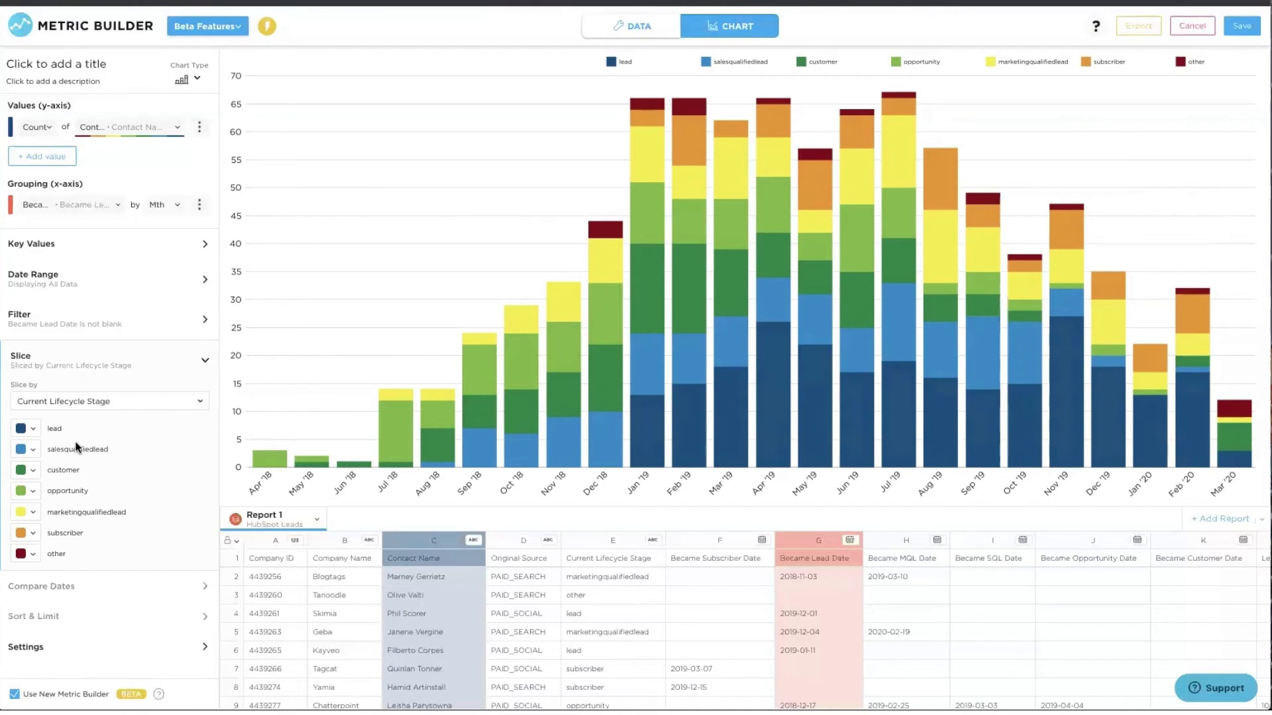
mouse_move(1102, 396)
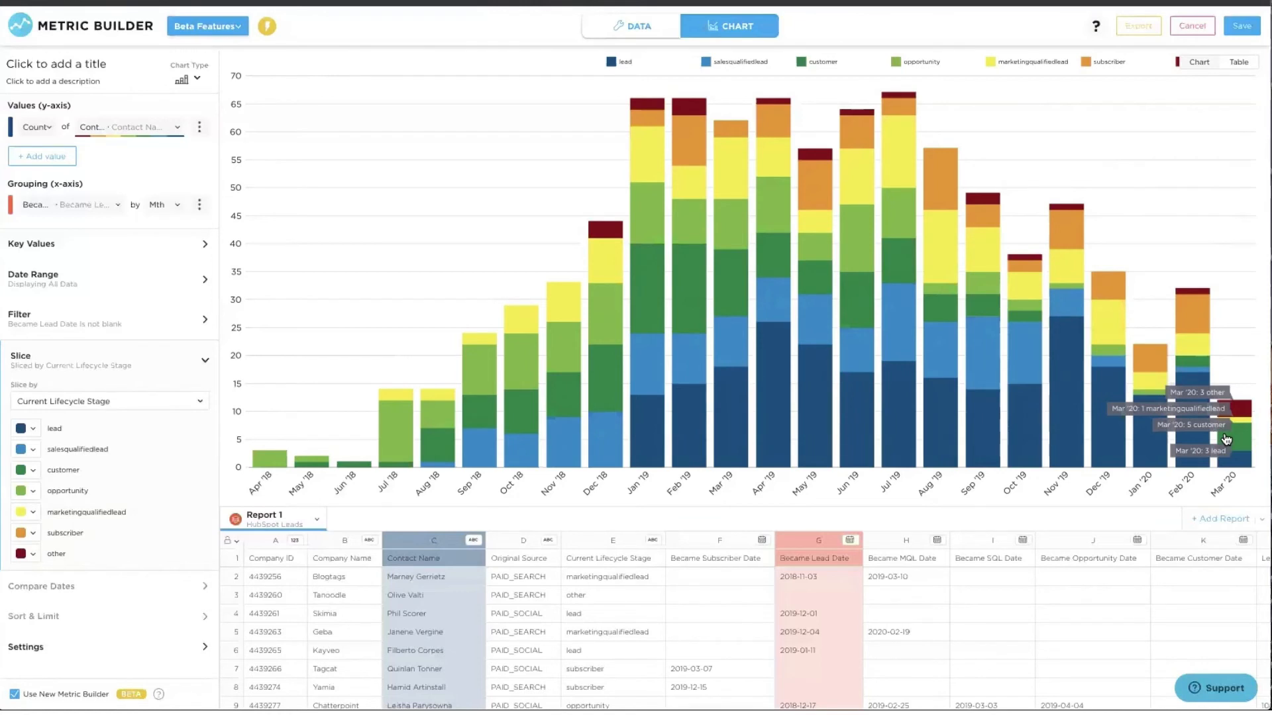
- Recolour lead magenta, salesqualifiedlead purple, customer light green and opportunity yellow
left_click(33, 430)
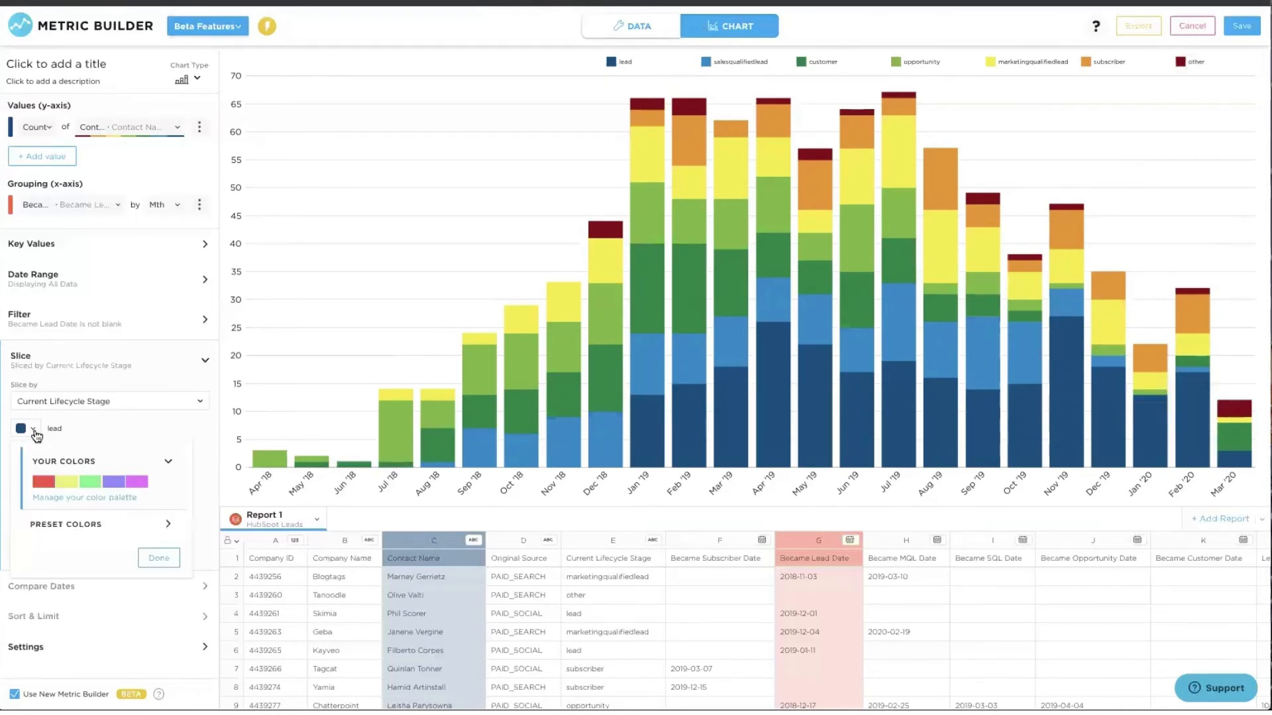
left_click(136, 482)
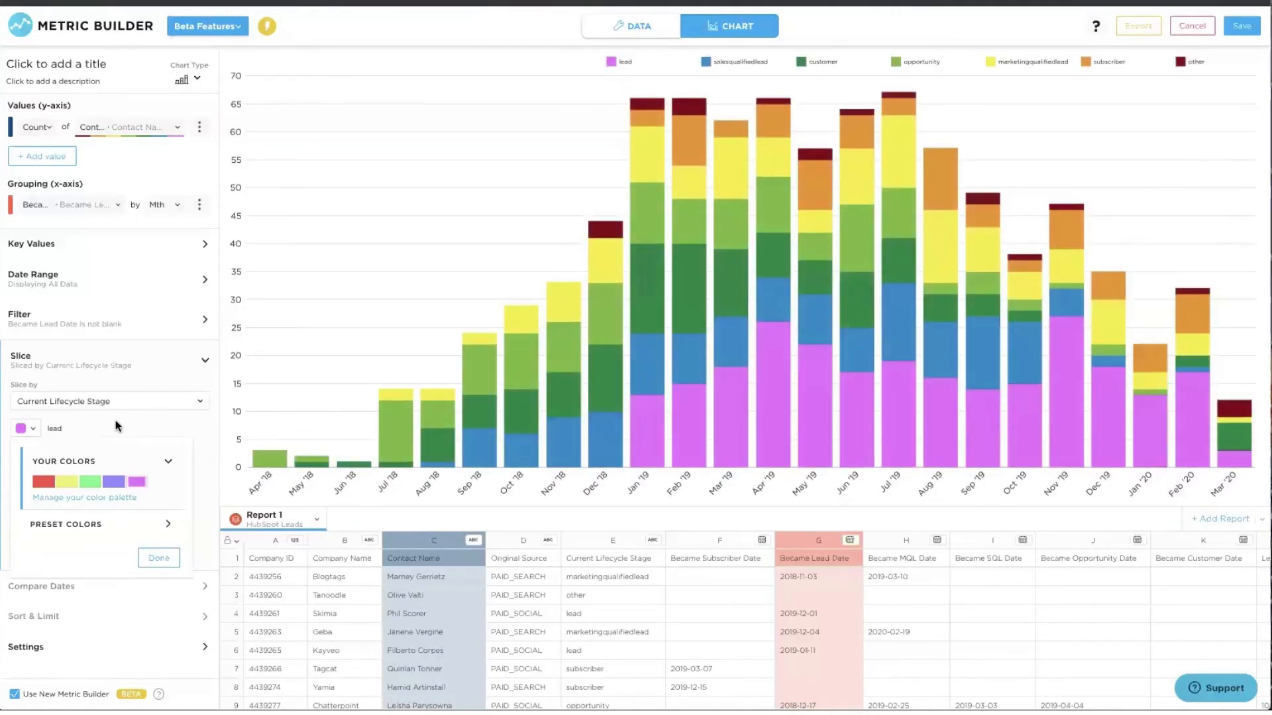
left_click(115, 420)
left_click(20, 453)
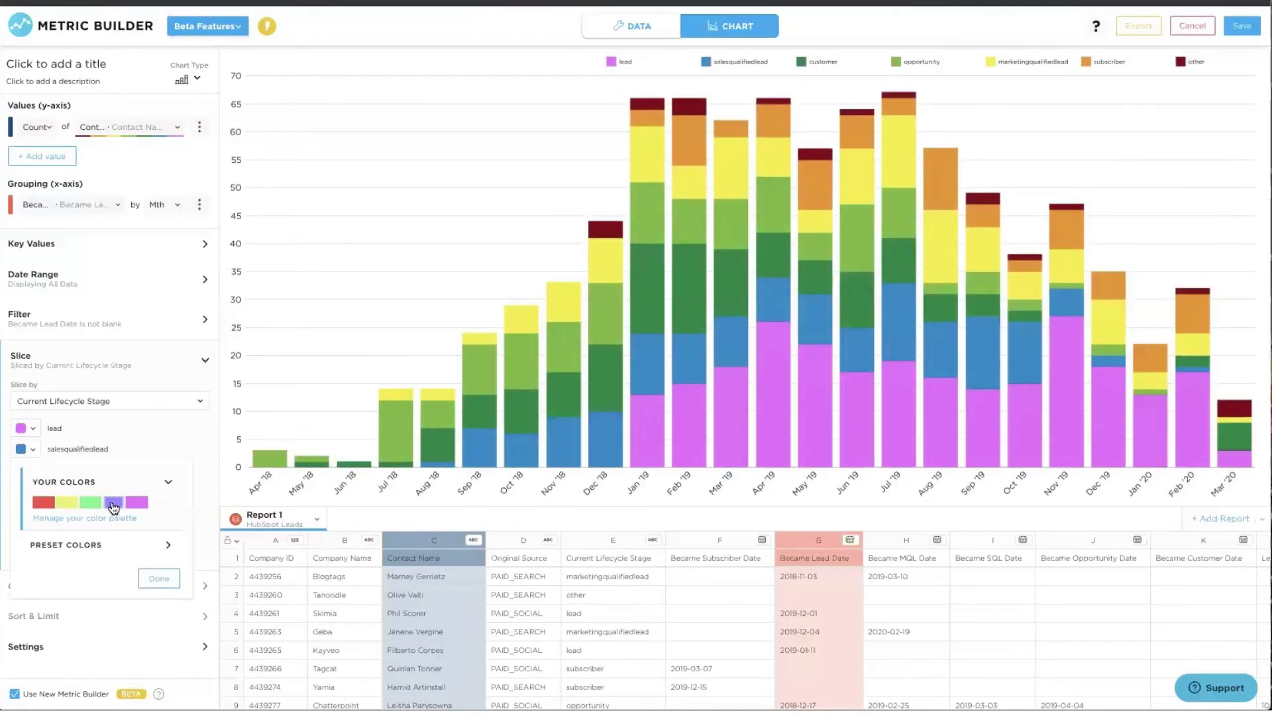
left_click(114, 505)
left_click(203, 482)
left_click(25, 472)
left_click(88, 523)
left_click(211, 502)
left_click(17, 495)
left_click(66, 544)
left_click(202, 530)
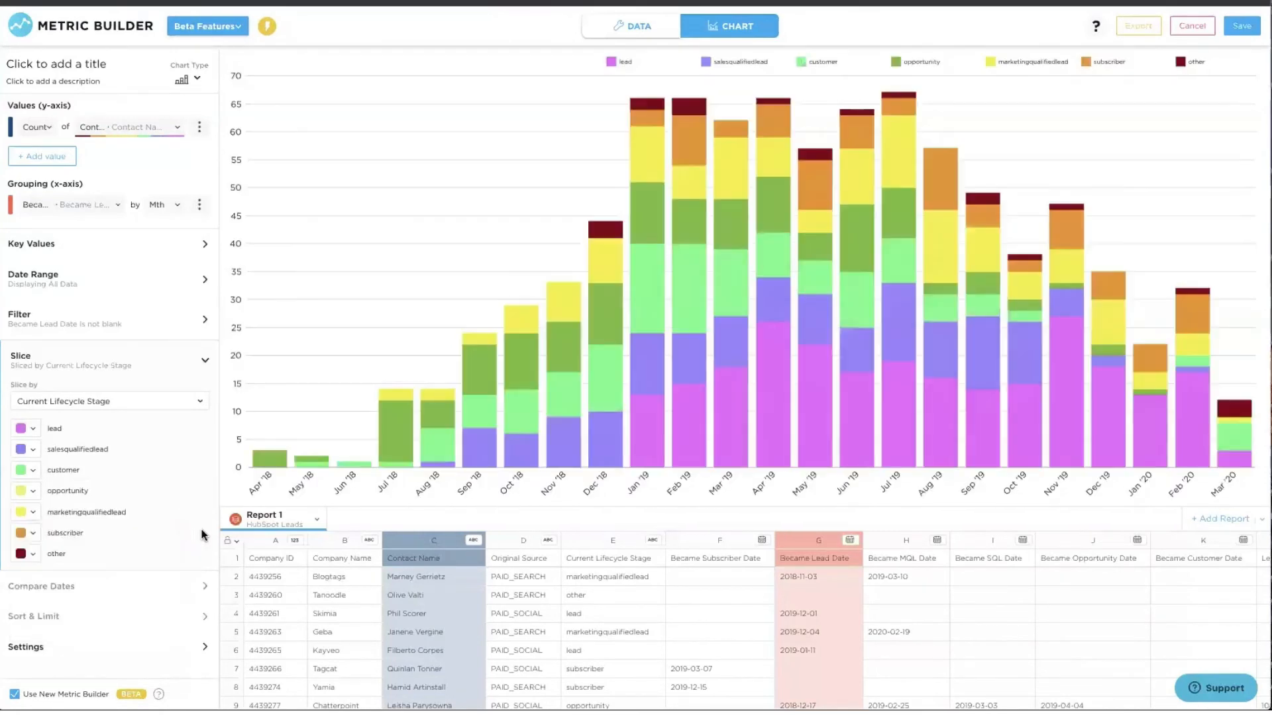
- Make marketingqualifiedlead red, subscriber orange and other green using the preset colours
left_click(25, 512)
left_click(21, 561)
left_click(209, 553)
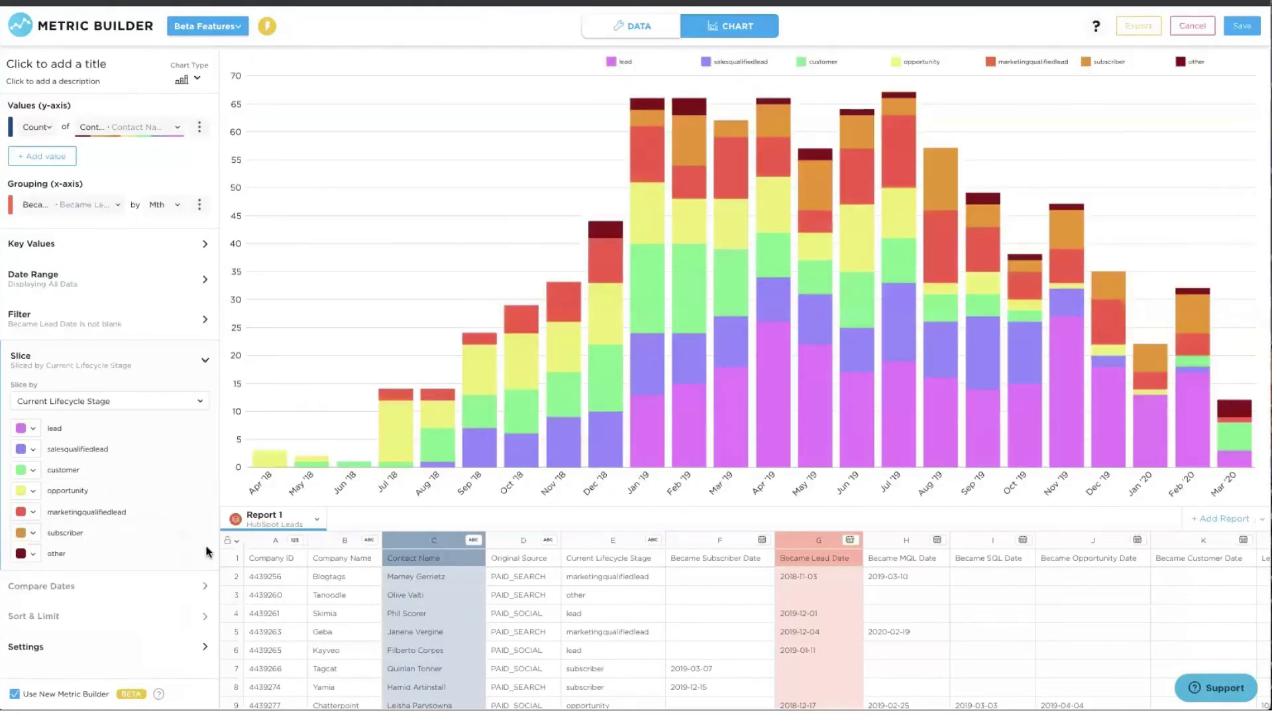
left_click(18, 537)
left_click(58, 630)
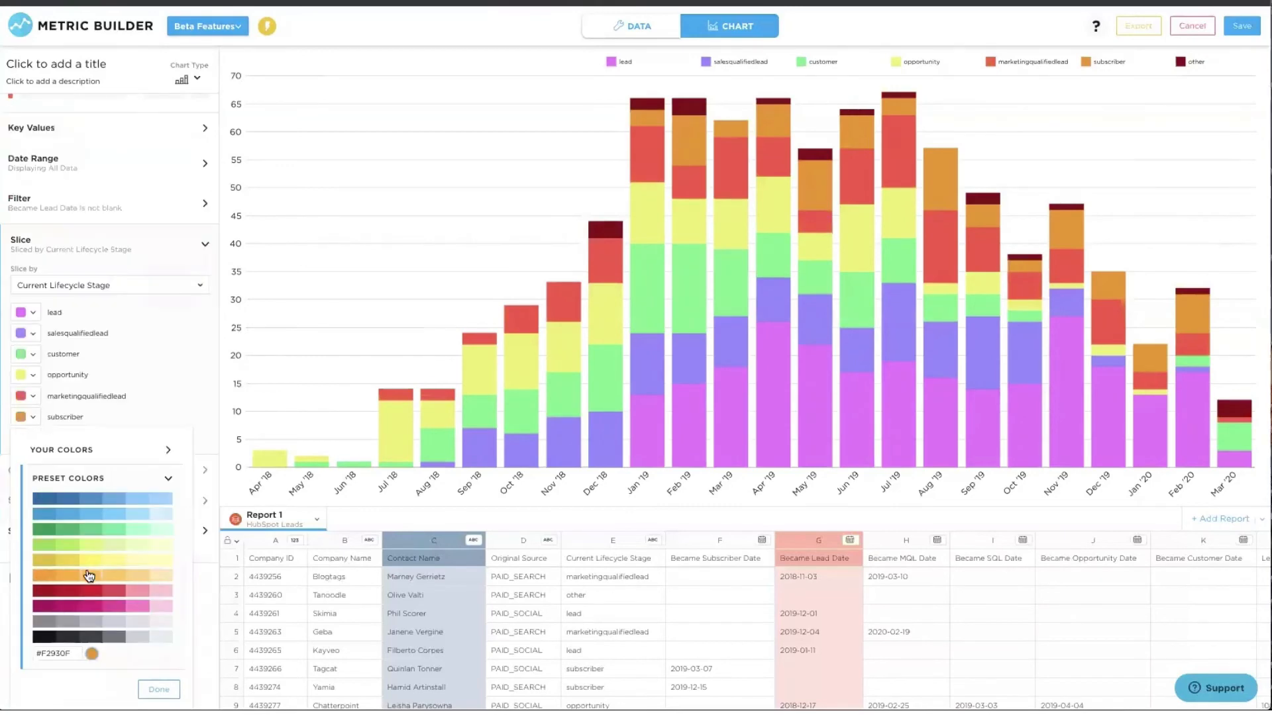
left_click(66, 575)
left_click(198, 436)
left_click(33, 563)
left_click(55, 646)
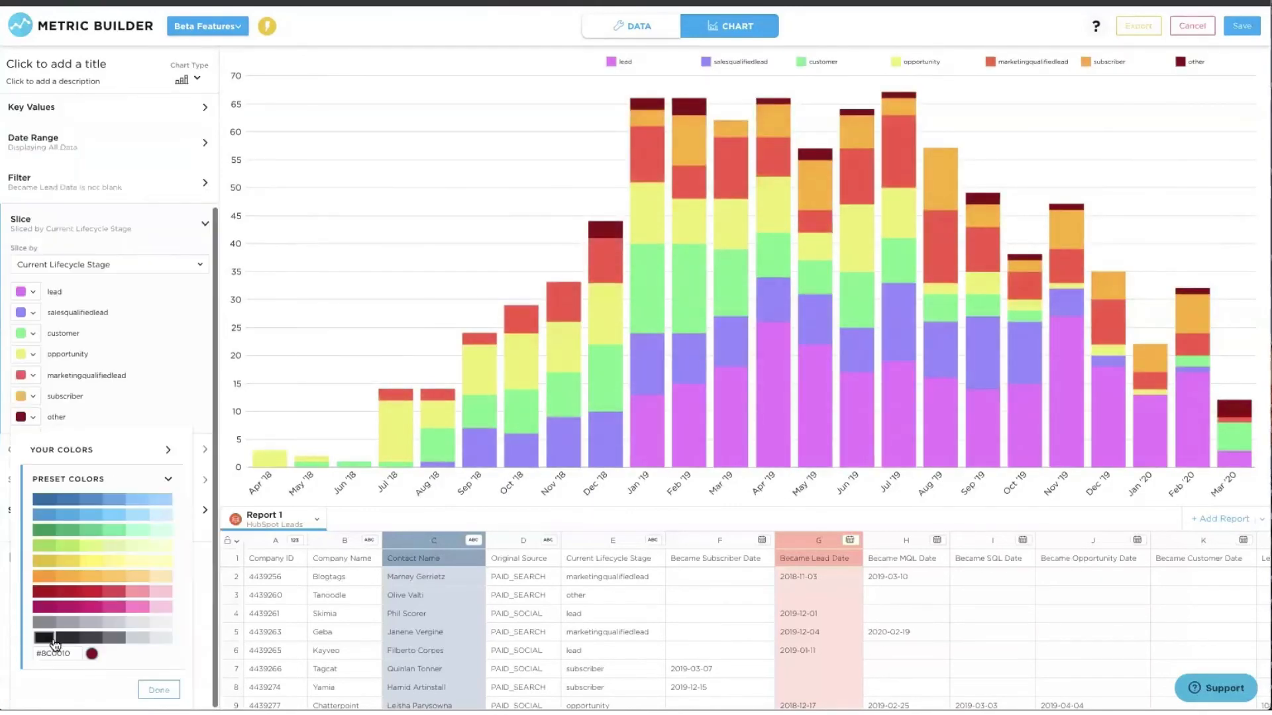
left_click(106, 591)
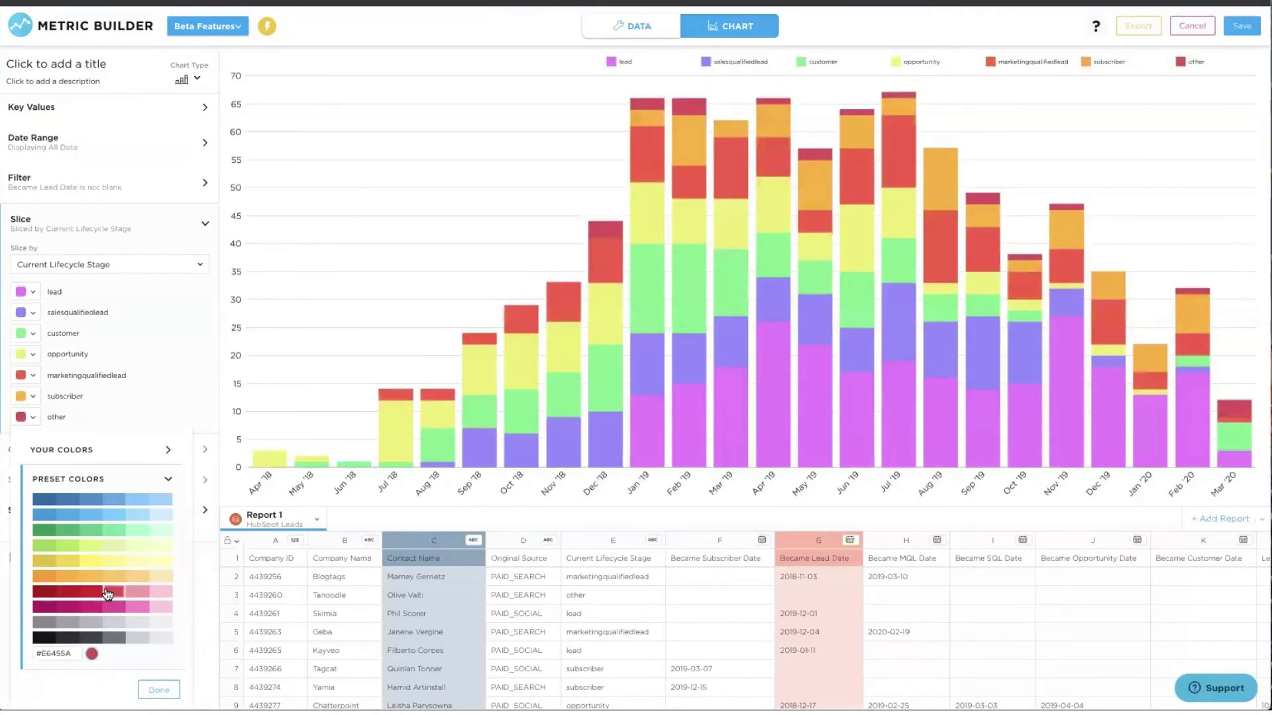
left_click(69, 530)
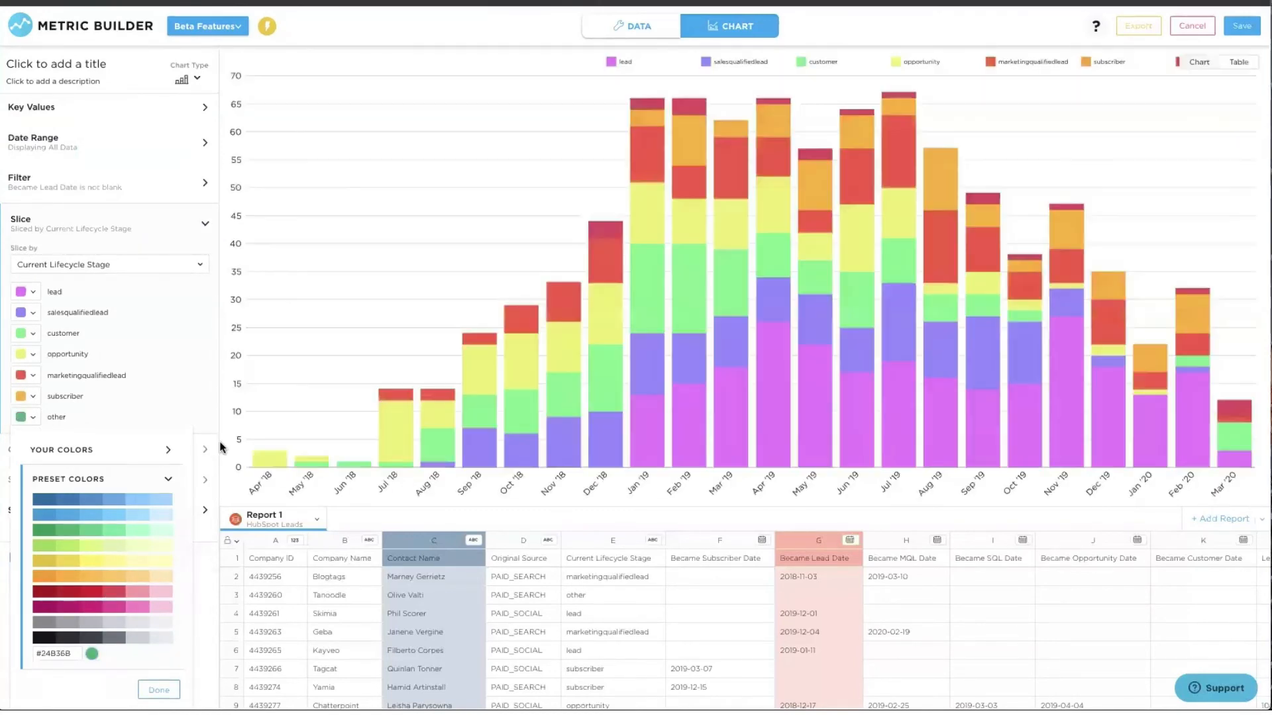
left_click(220, 444)
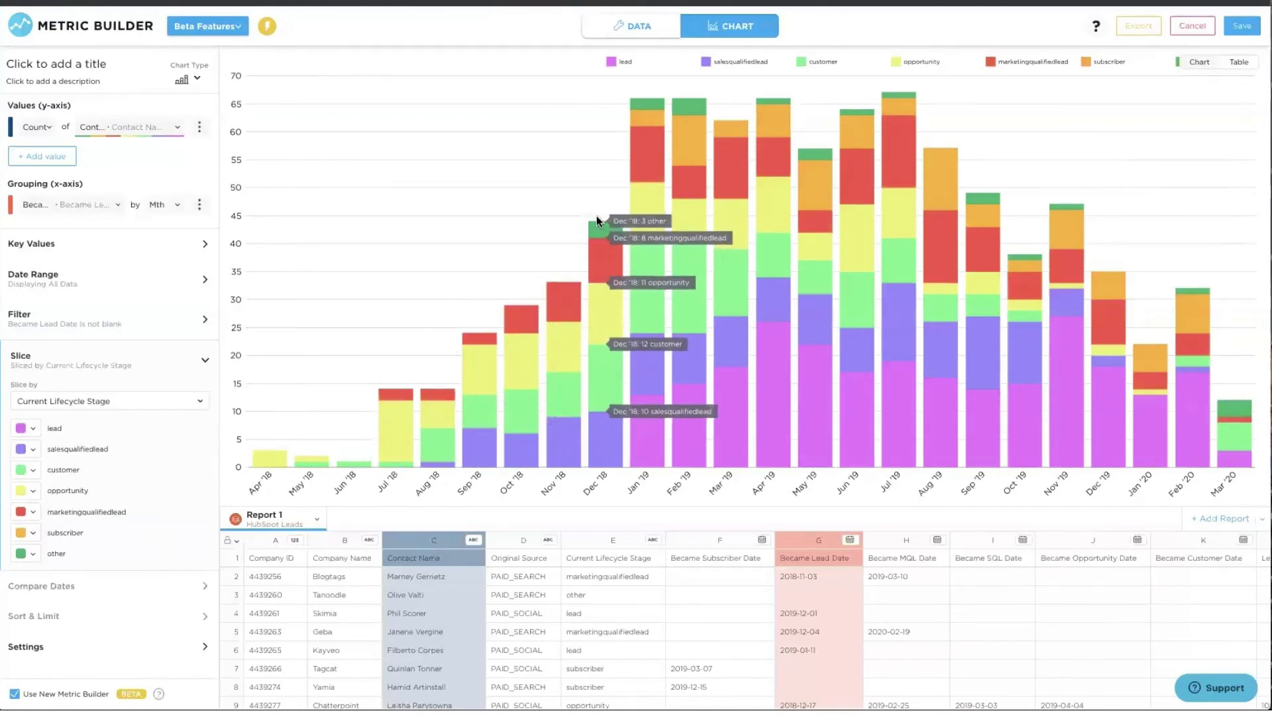
- Set the Display options Totals format to Number (1234.56) above each monthly bar
left_click(130, 364)
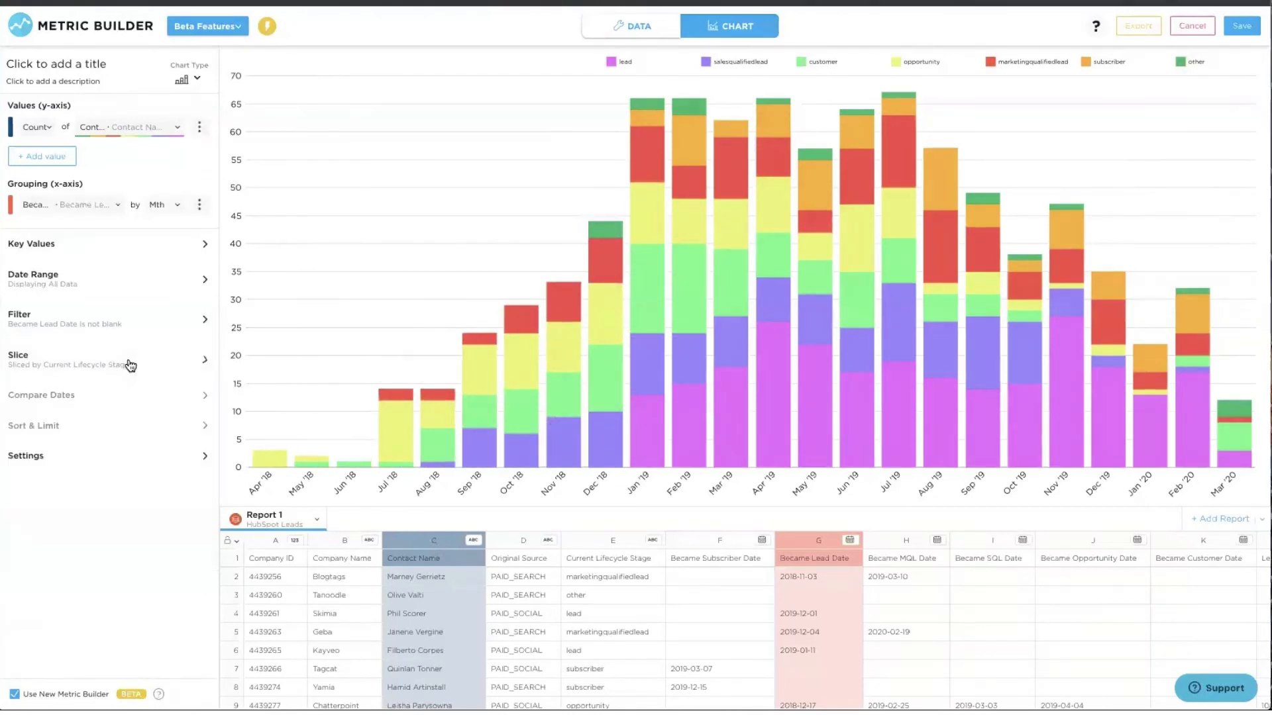
left_click(34, 459)
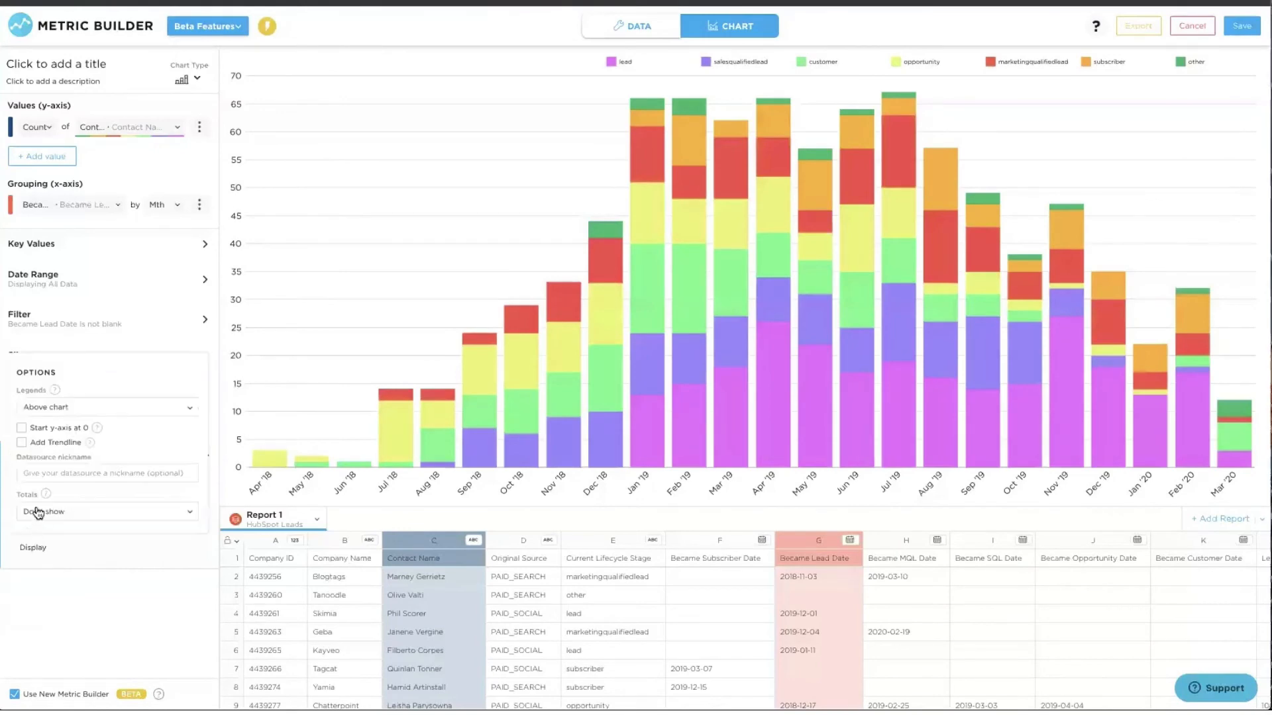
left_click(38, 514)
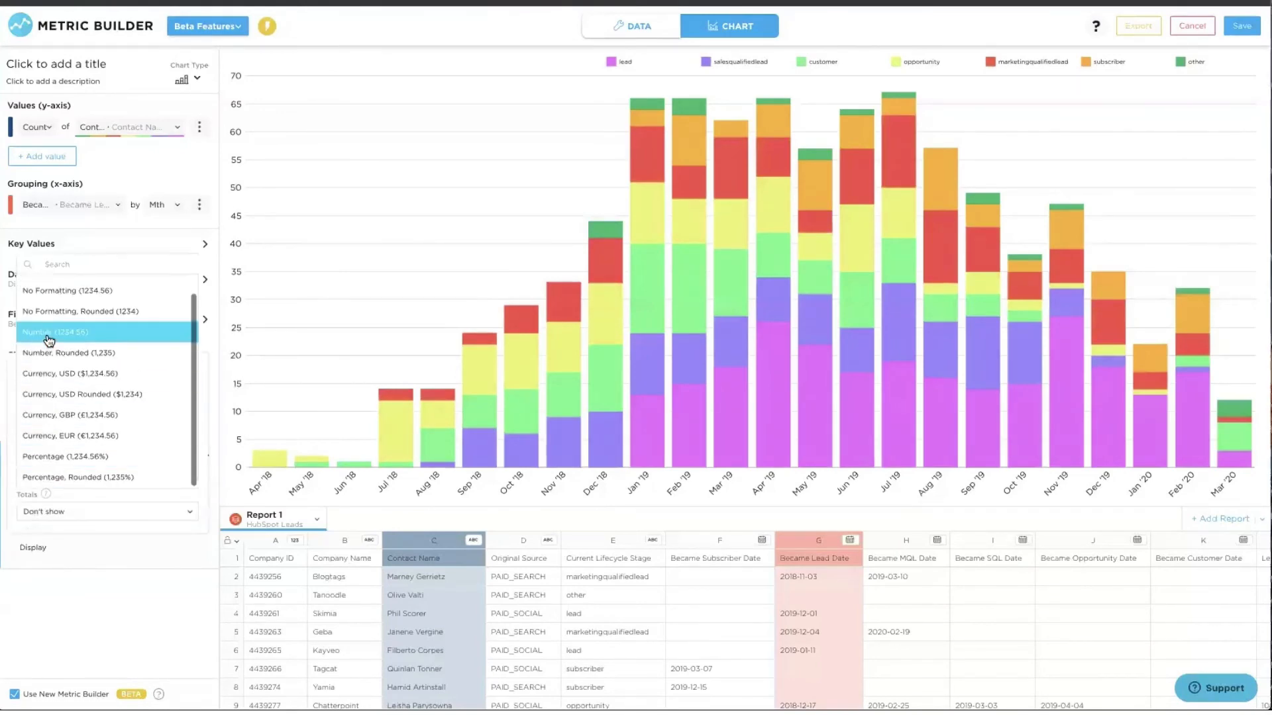
left_click(49, 333)
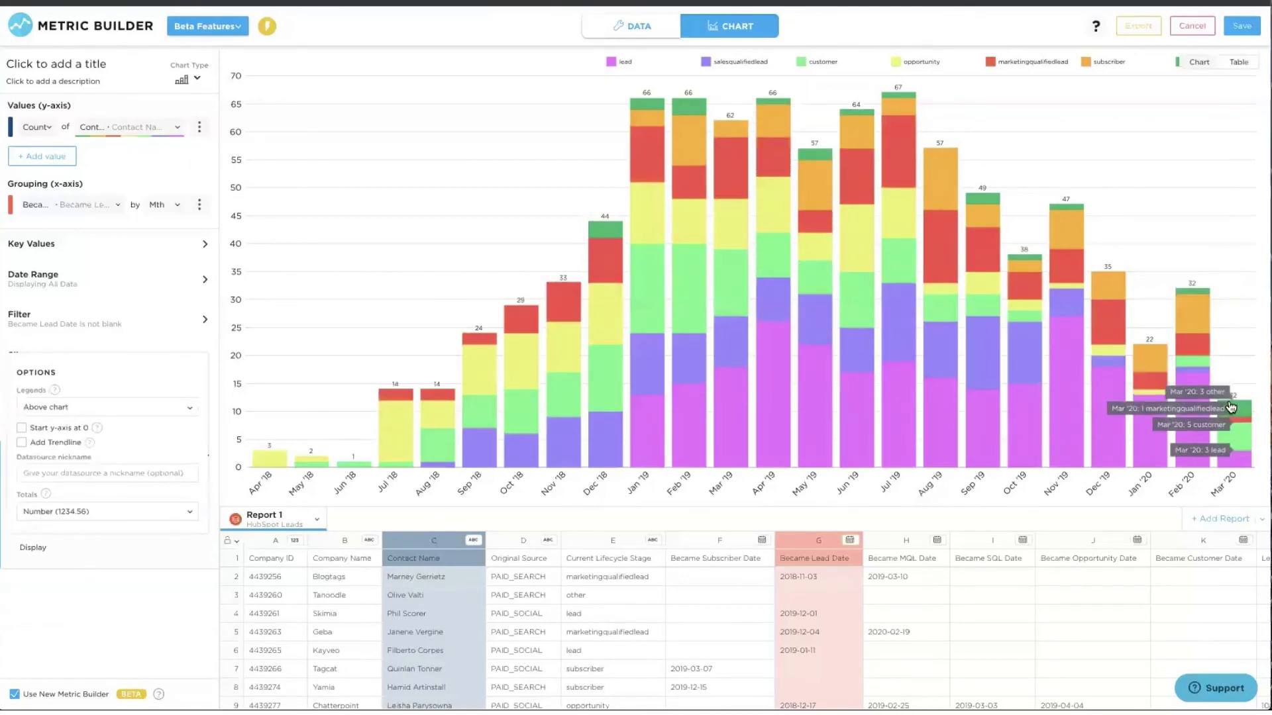
left_click(131, 57)
left_click(222, 60)
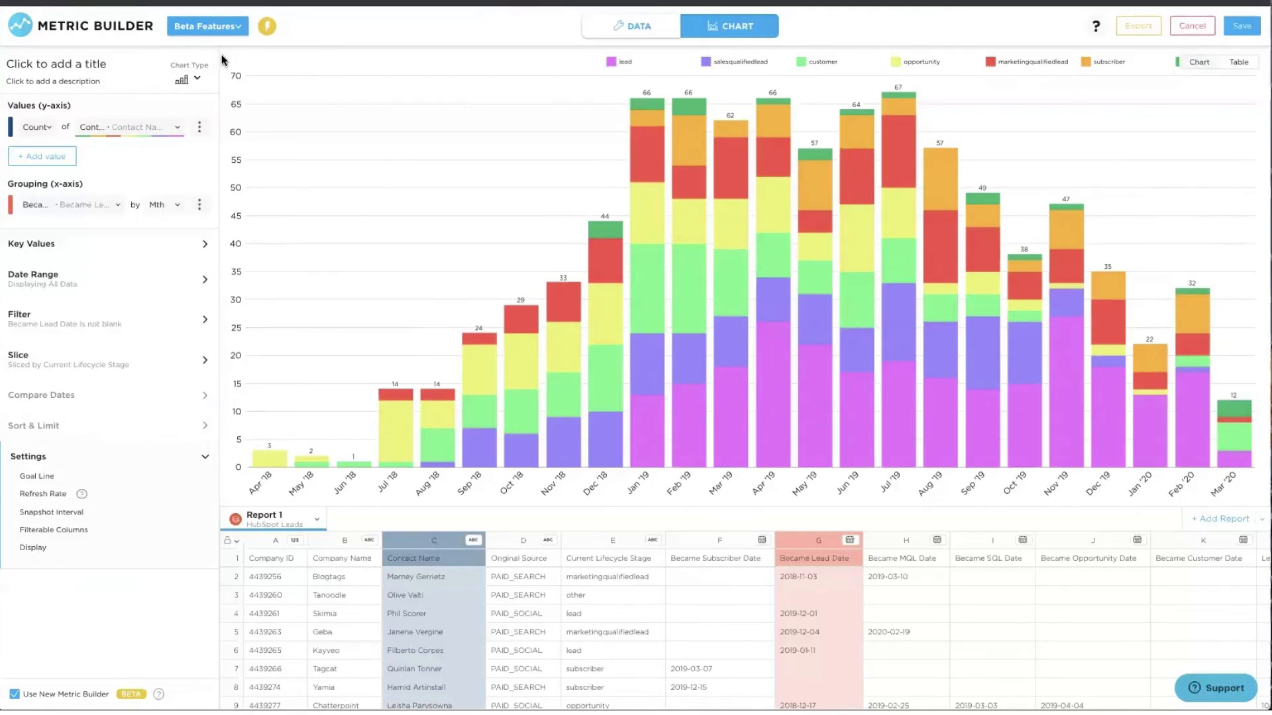
scroll(826, 595, "right", 5)
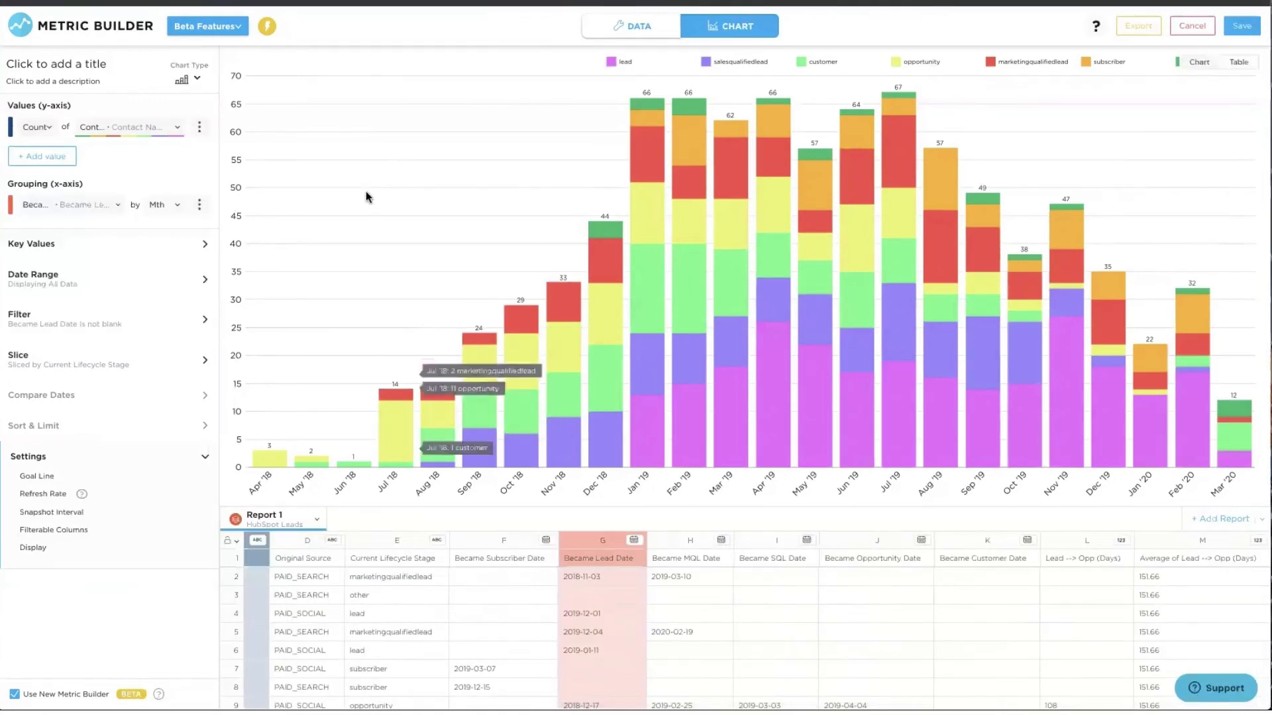
left_click(33, 246)
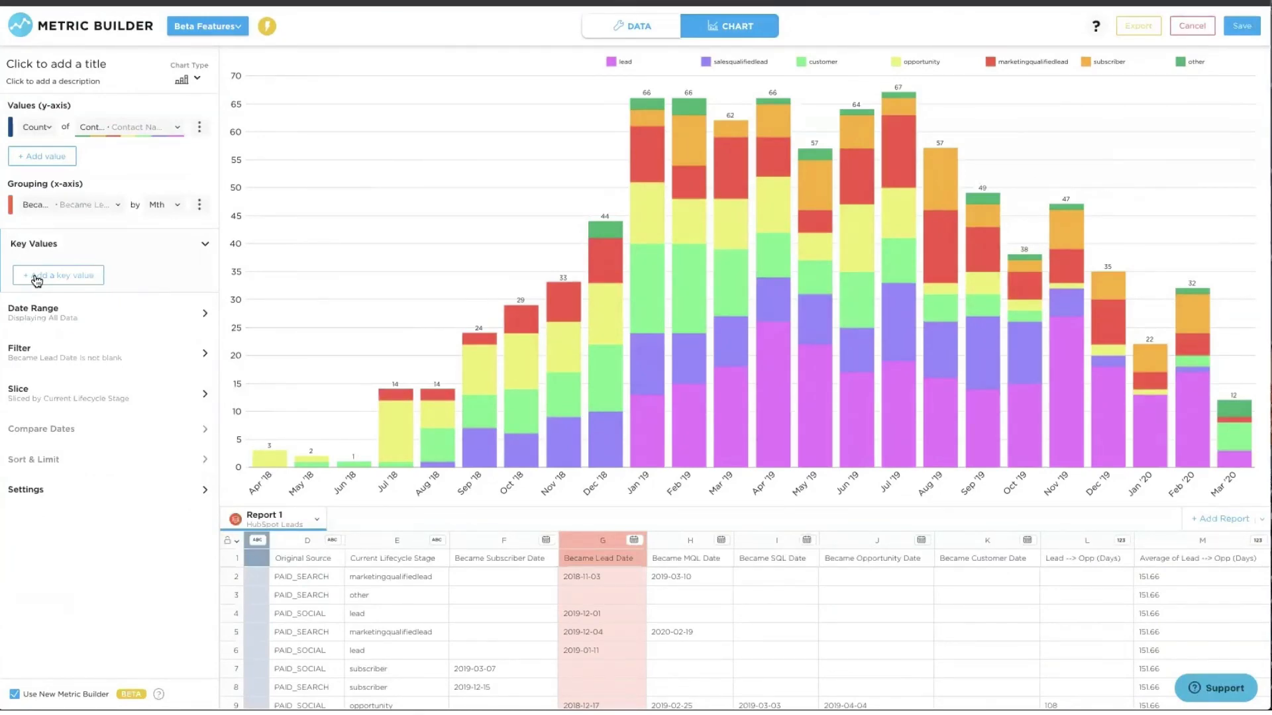
- Add an Average of Lead --> Opp (Days) key value with a Current Day range, showing 151
left_click(37, 278)
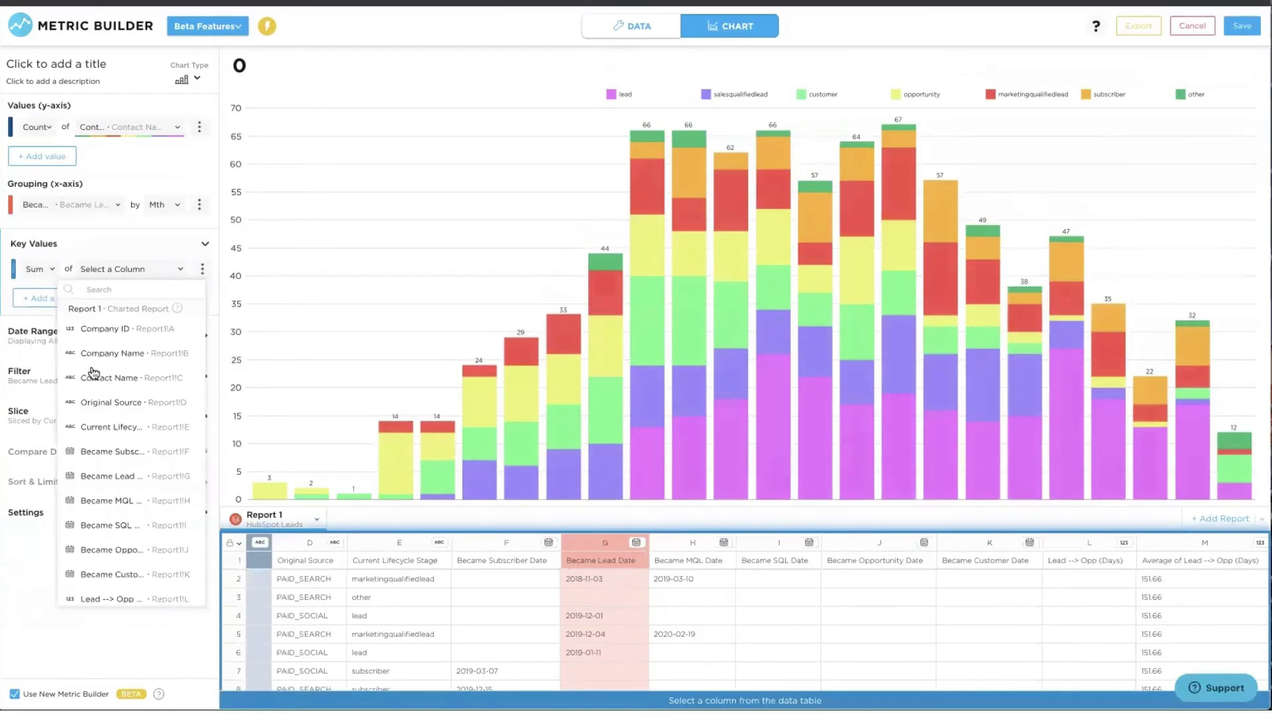
scroll(146, 556, "down", 1)
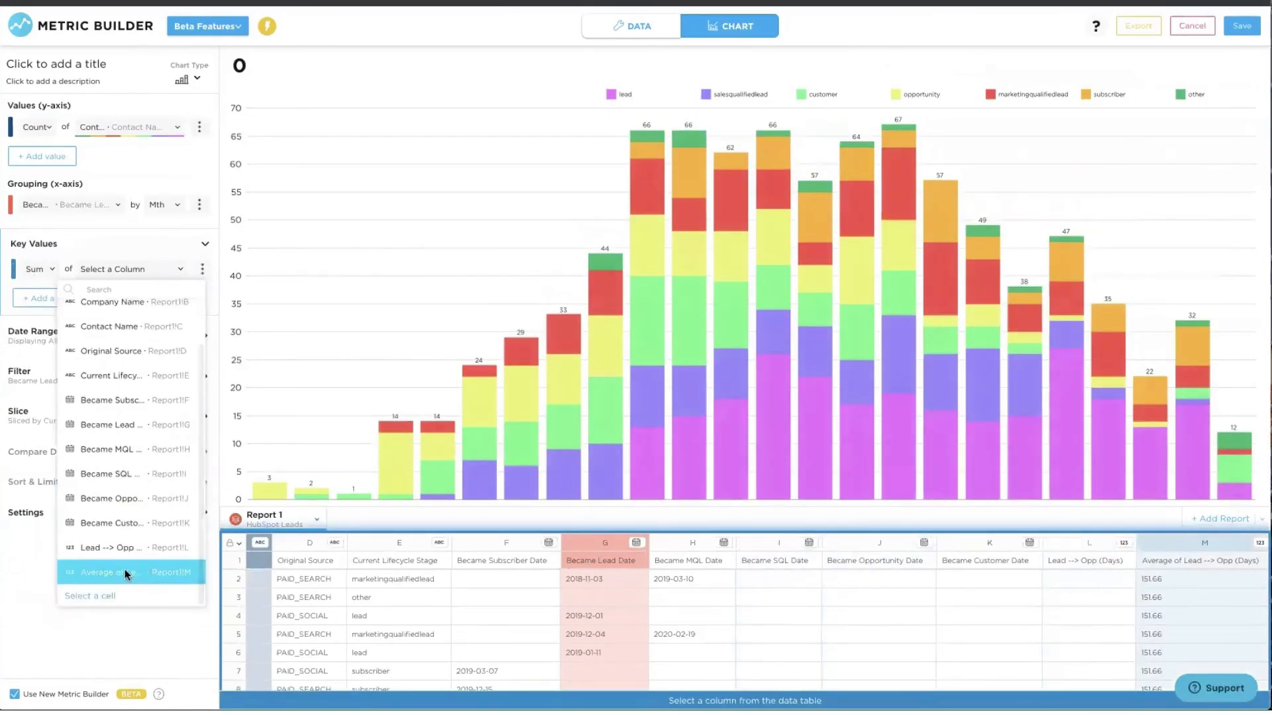
left_click(125, 570)
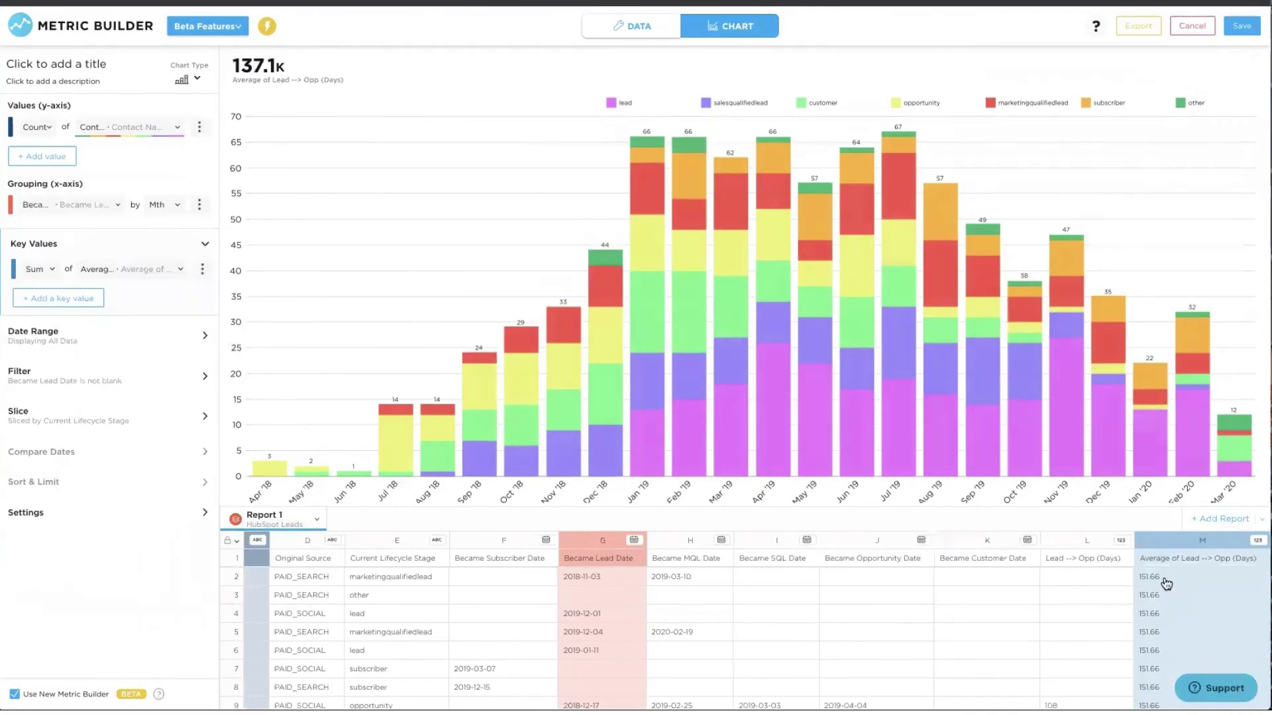
left_click(202, 270)
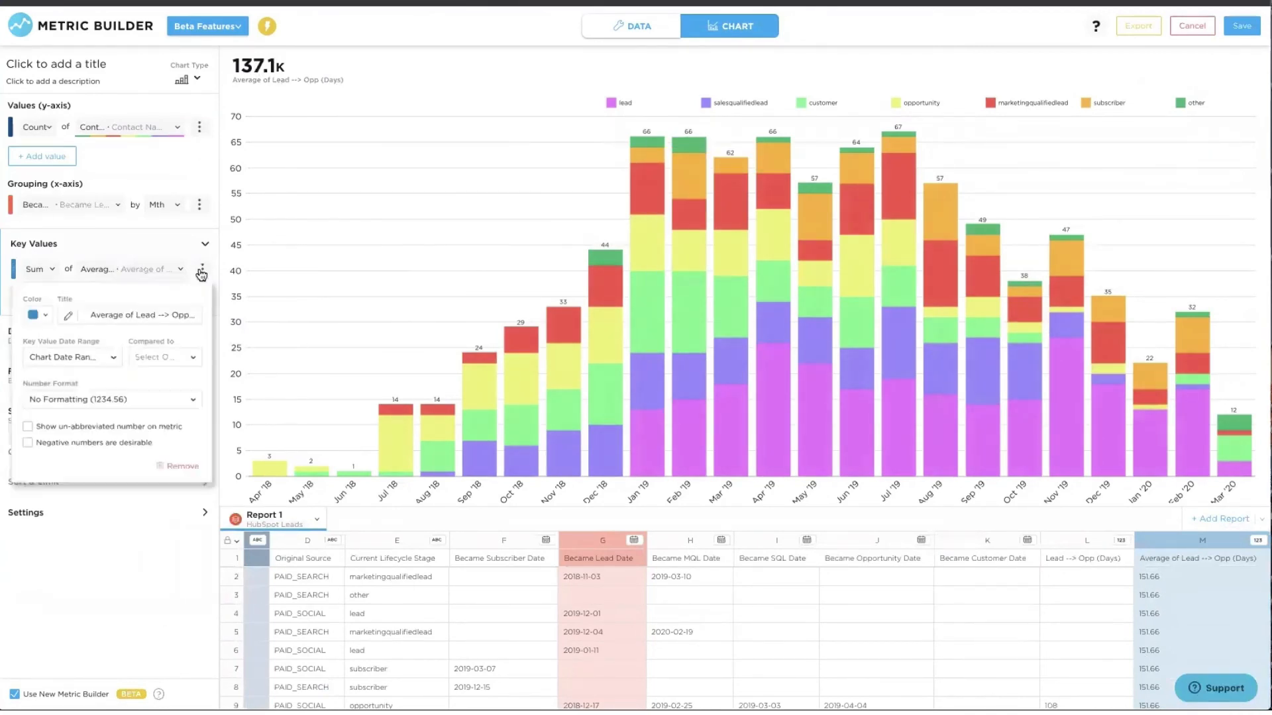
left_click(63, 358)
type("curr")
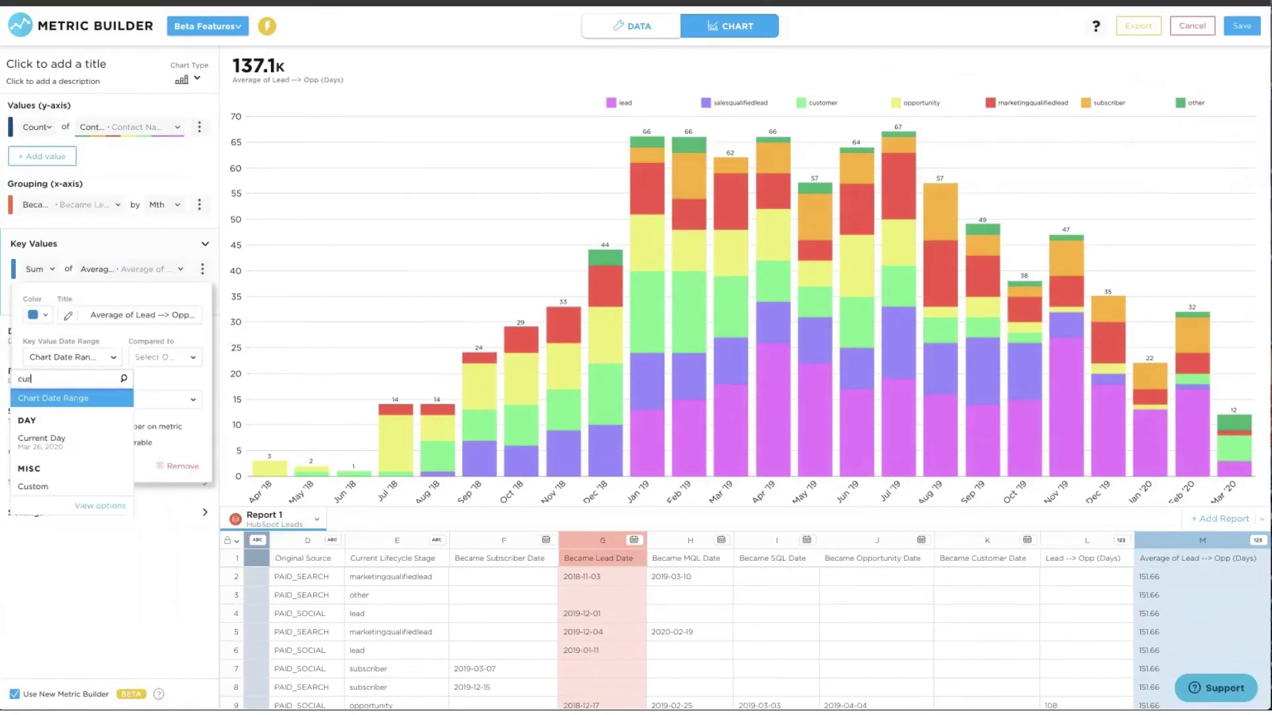
left_click(62, 439)
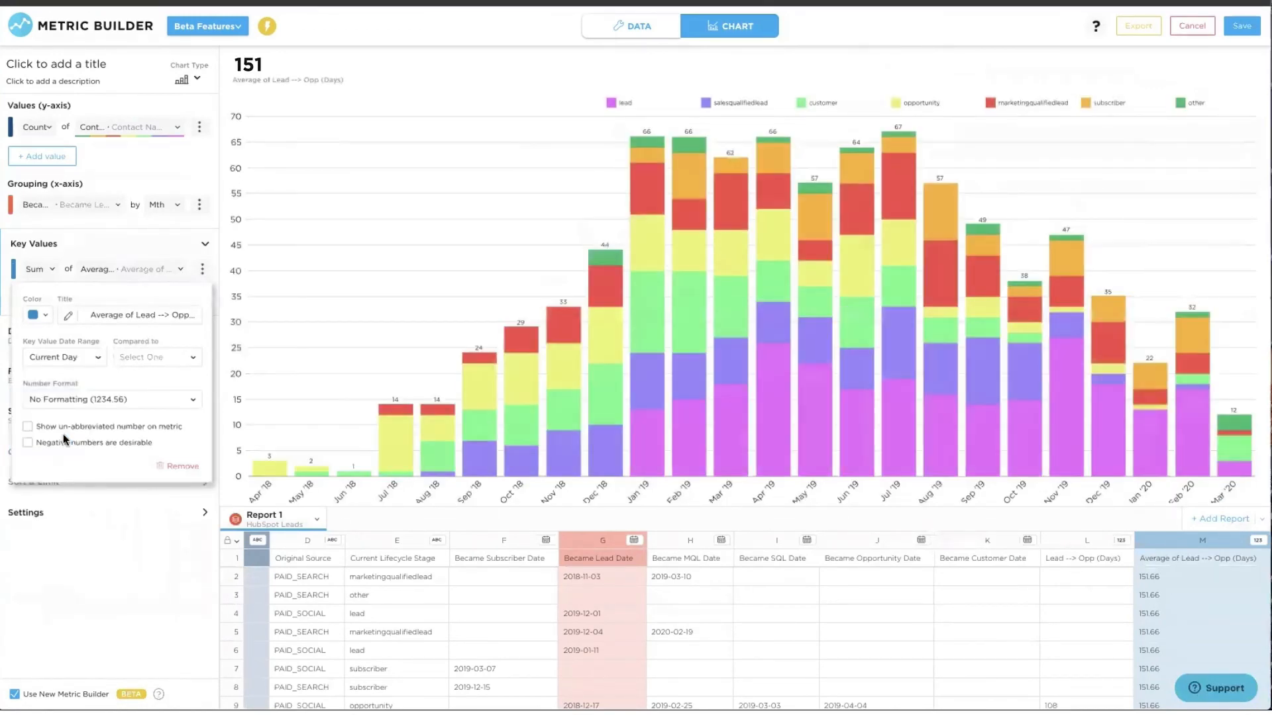
left_click(474, 174)
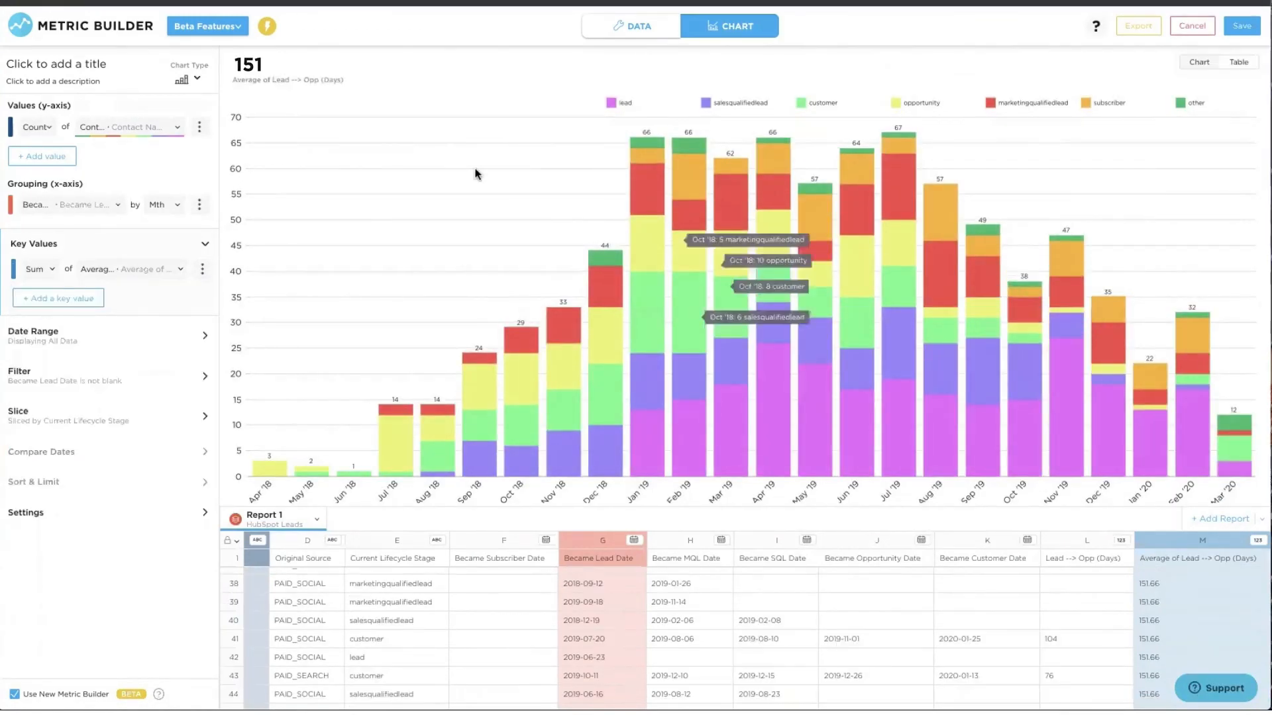
- Title the chart 'Paid Leads by Conversion Date and Current Lifecycle Stage' and save it to Initial Dashboard
left_click(51, 62)
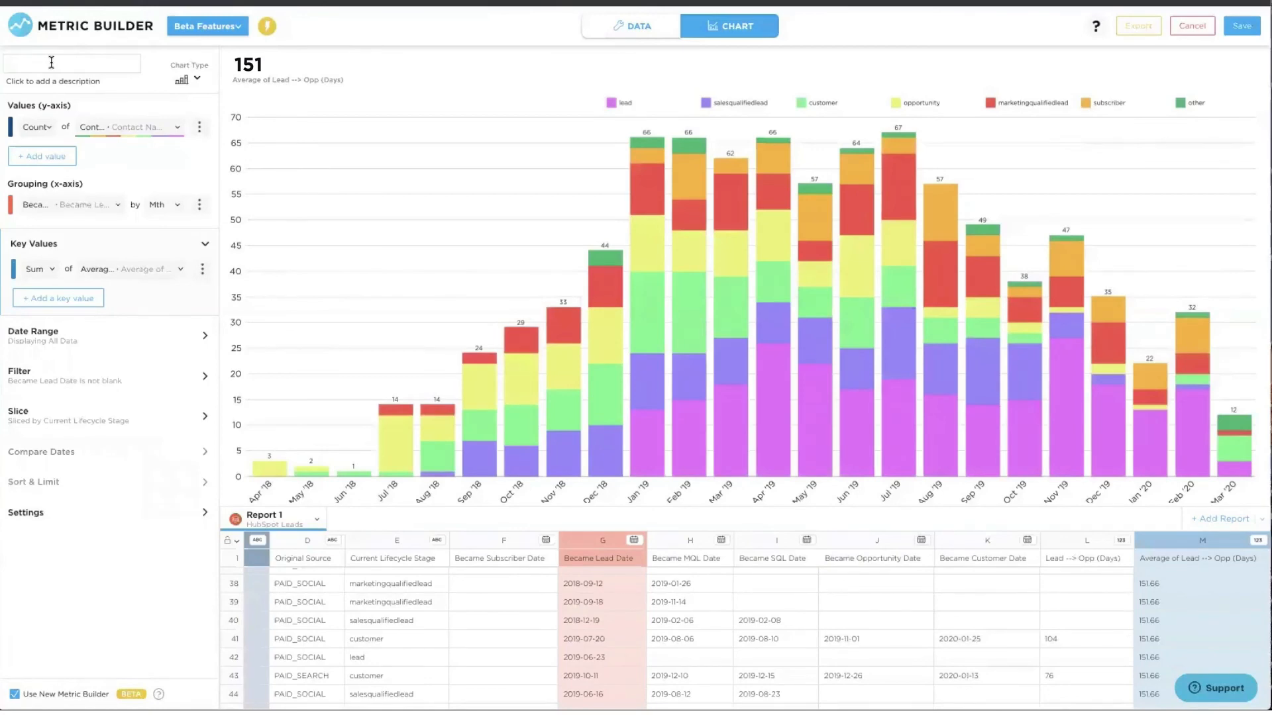
type("Paid Leads by Conversion Date and Current Lifecycle Stage")
left_click(1242, 26)
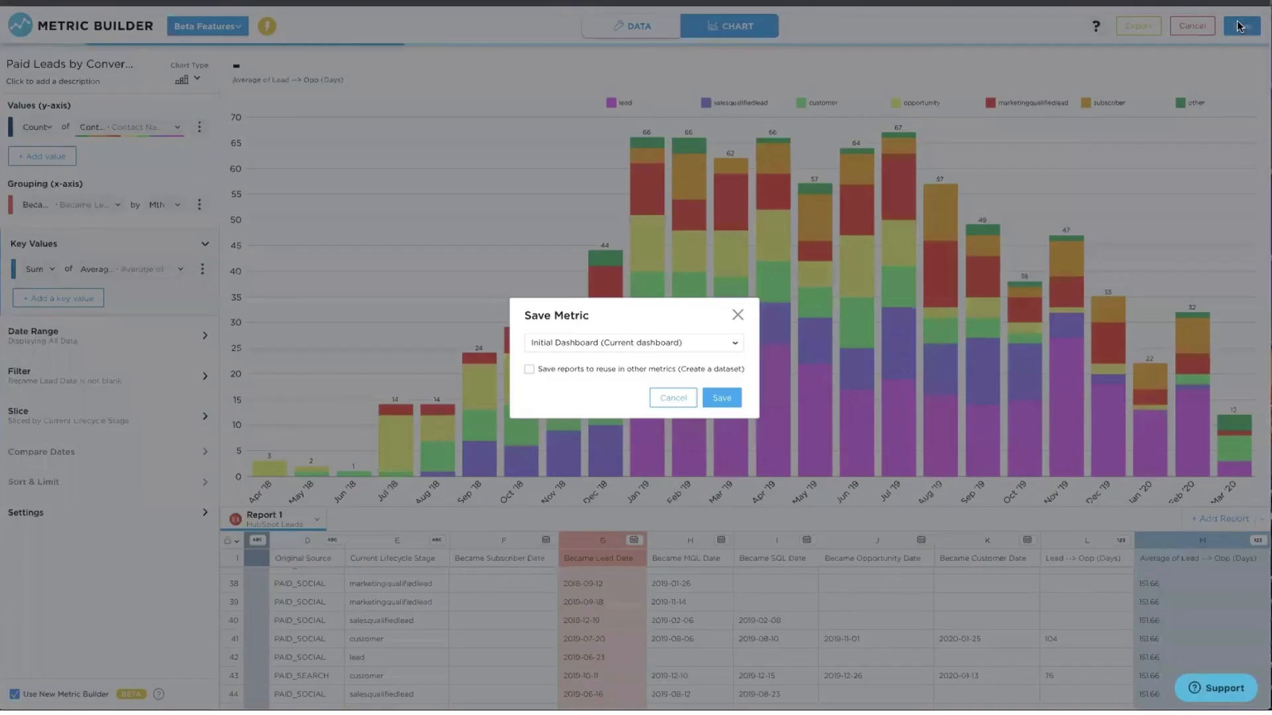
left_click(722, 396)
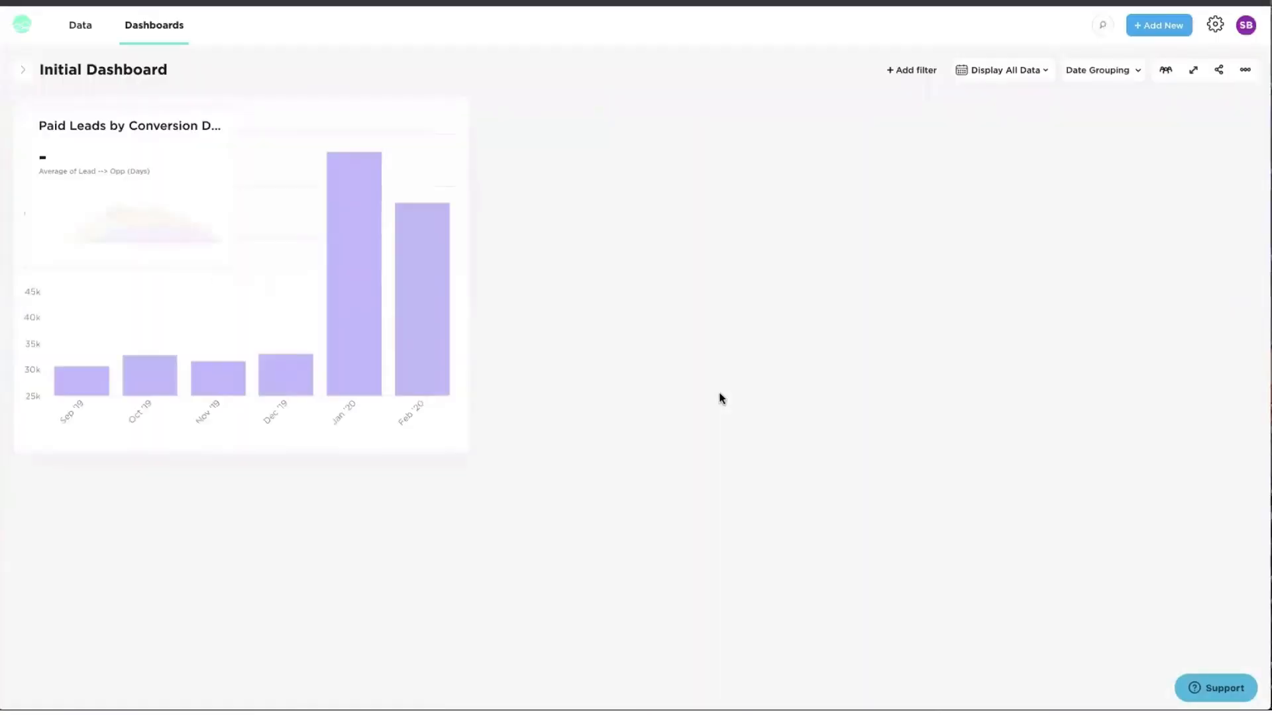
- Move the Paid Leads card beside Website Sessions, enlarge it, and reveal its Slack menu
left_click_drag(127, 108, 591, 85)
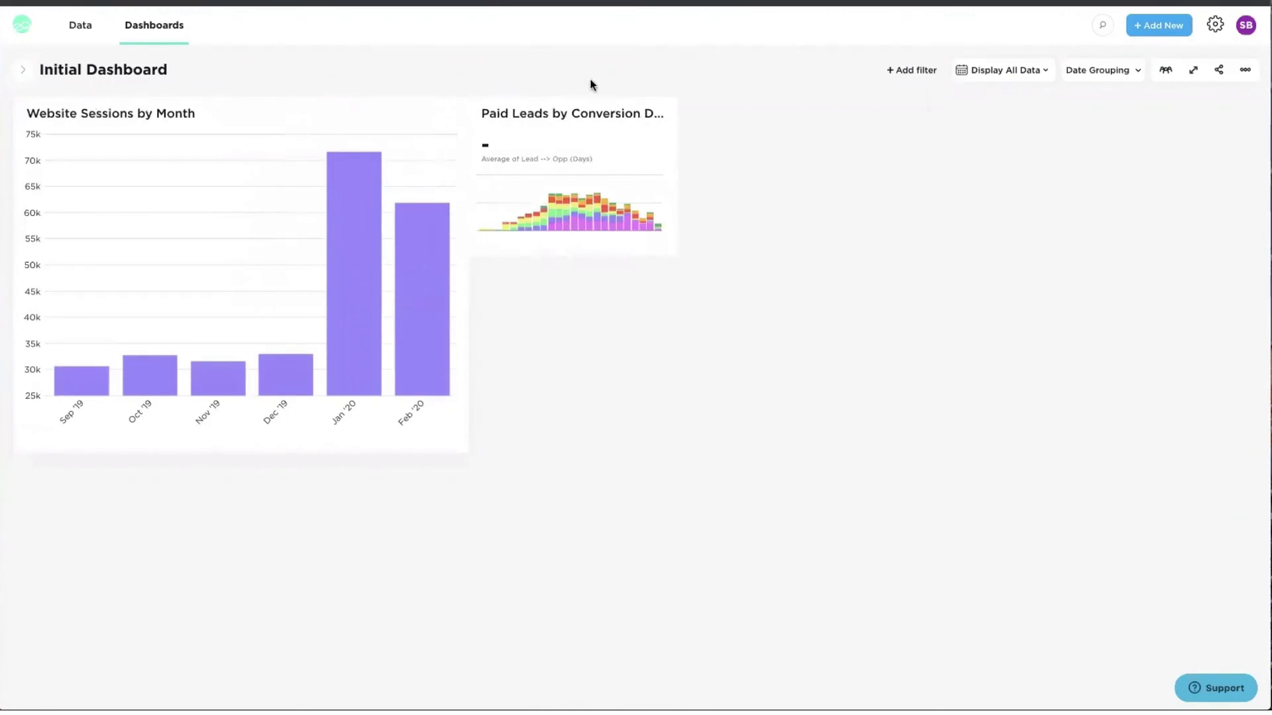
left_click_drag(696, 255, 952, 448)
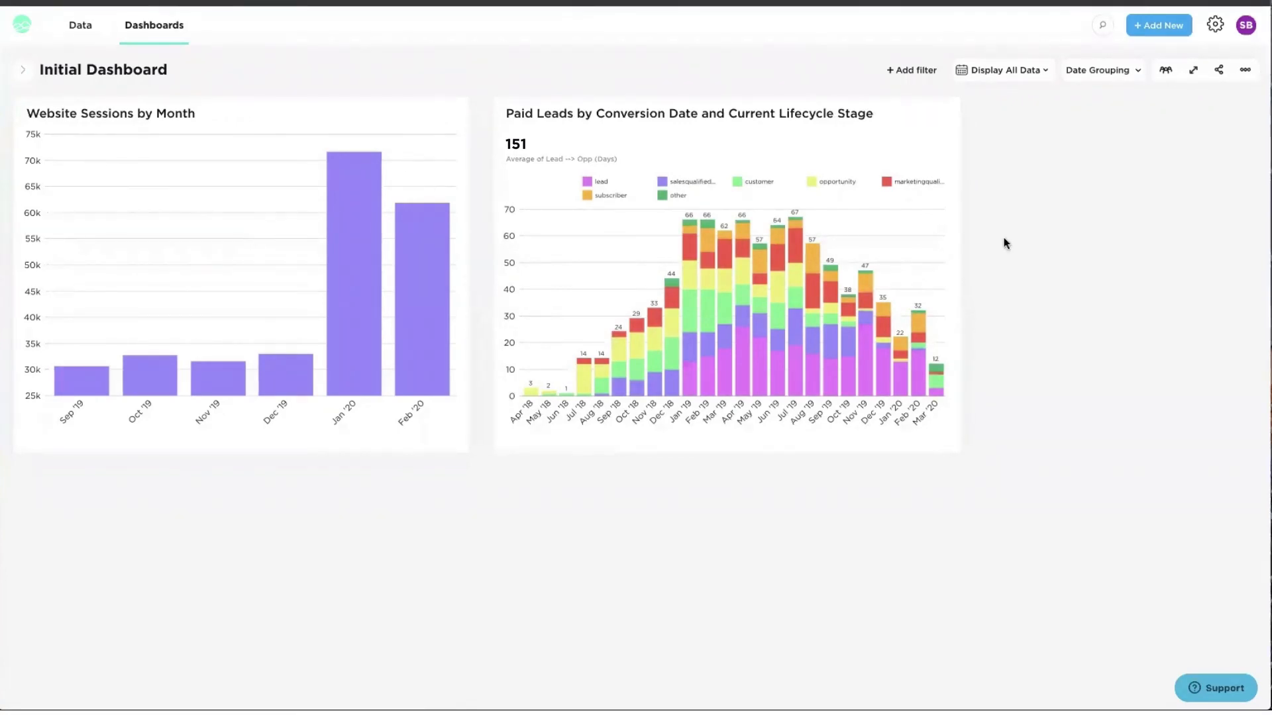
mouse_move(943, 115)
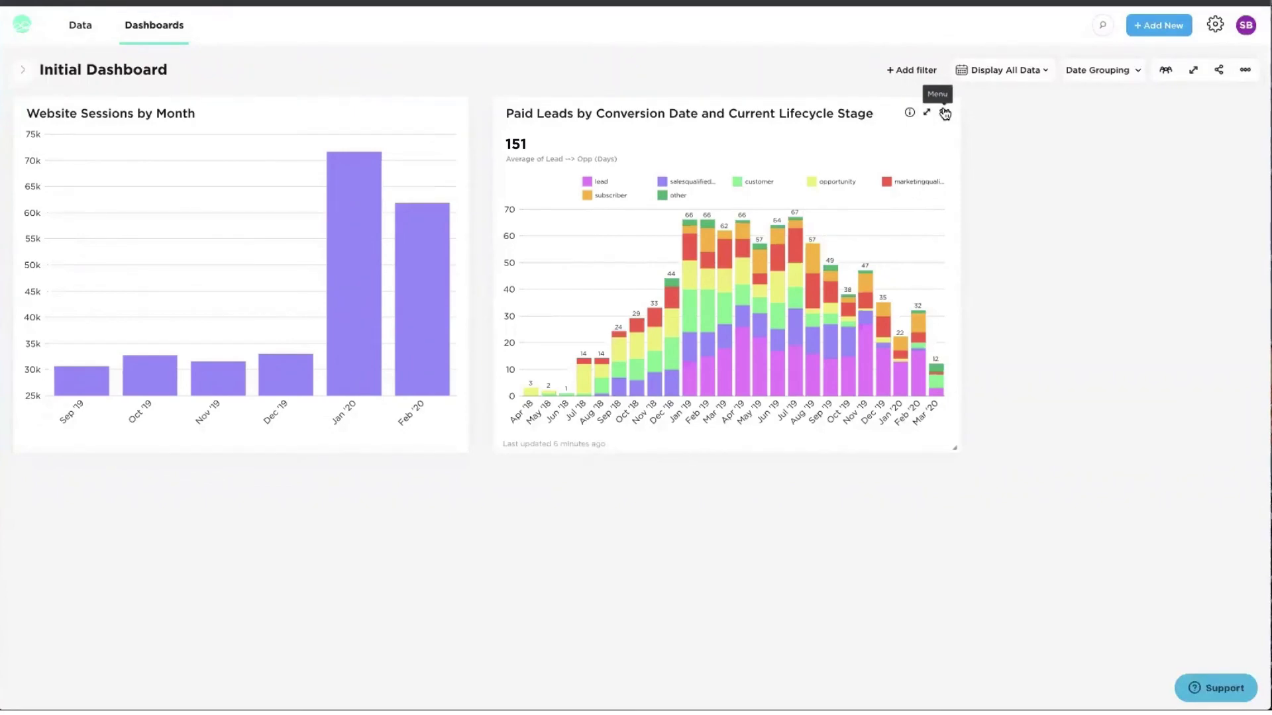
left_click(944, 113)
mouse_move(918, 156)
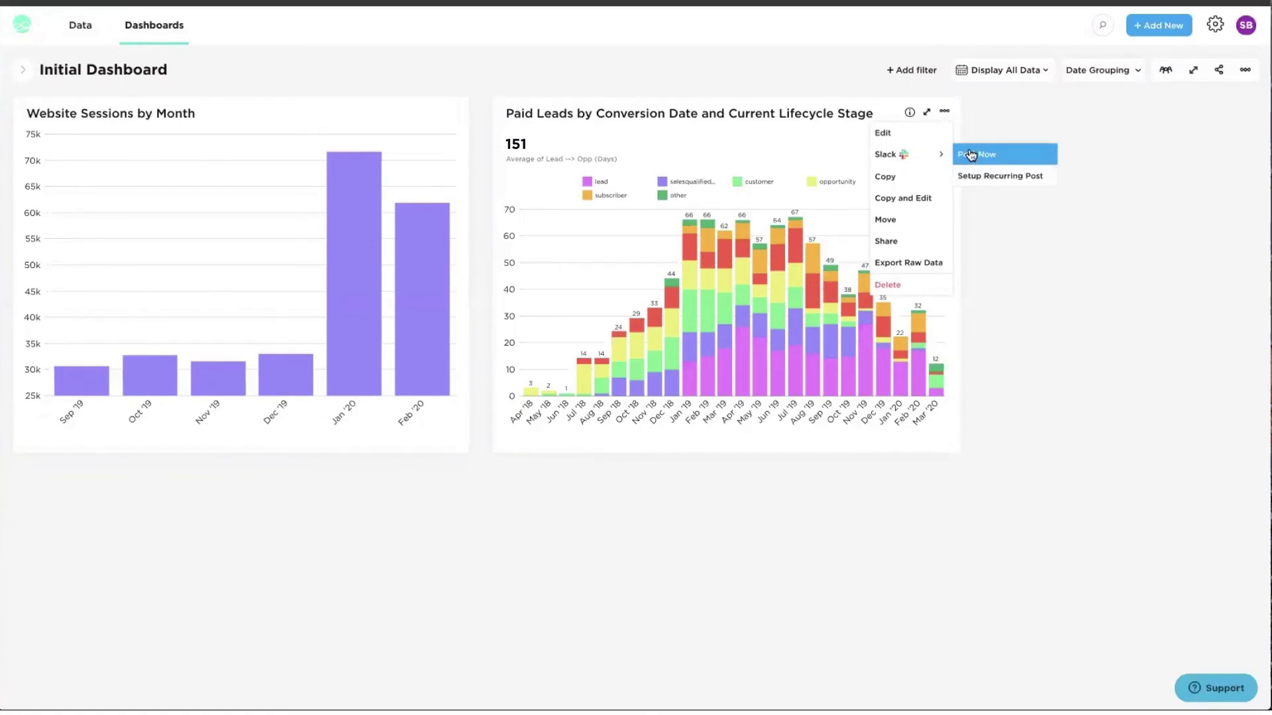
- Post the chart now to team Grow's #bdr-inbound-outbound channel with the message 'Hi!'
left_click(971, 155)
left_click(589, 306)
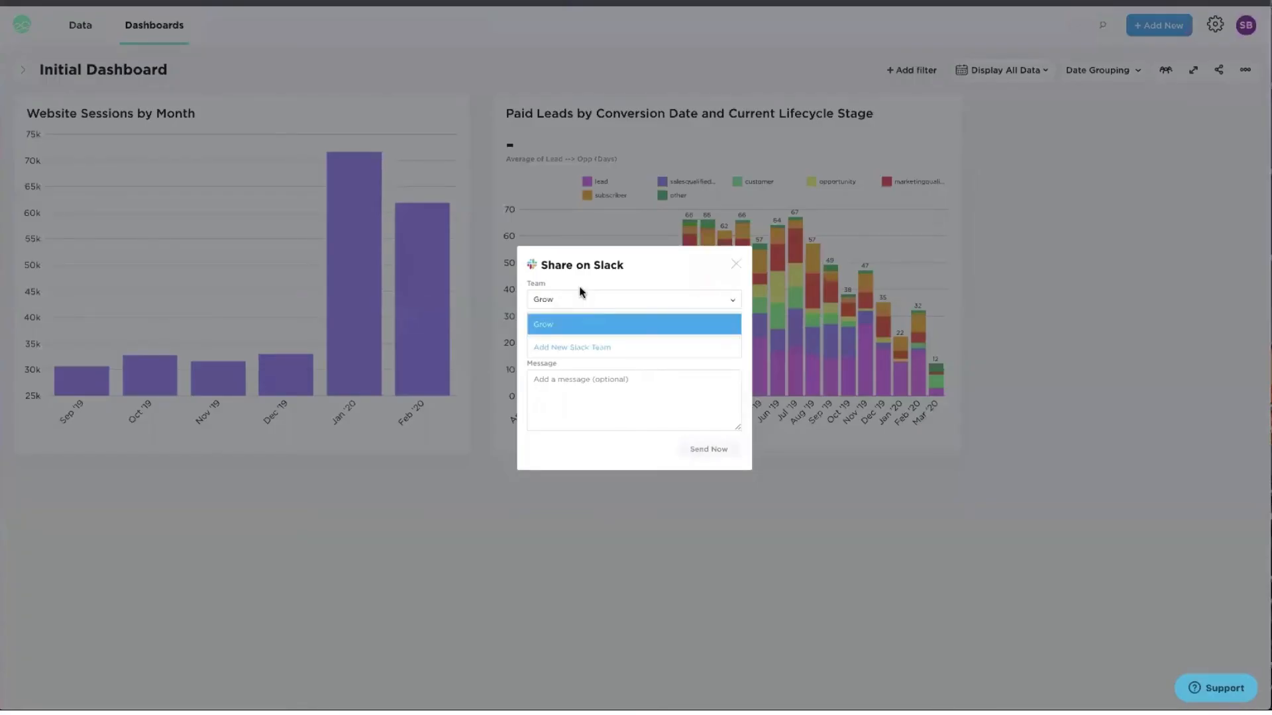
left_click(579, 287)
left_click(579, 336)
type("i")
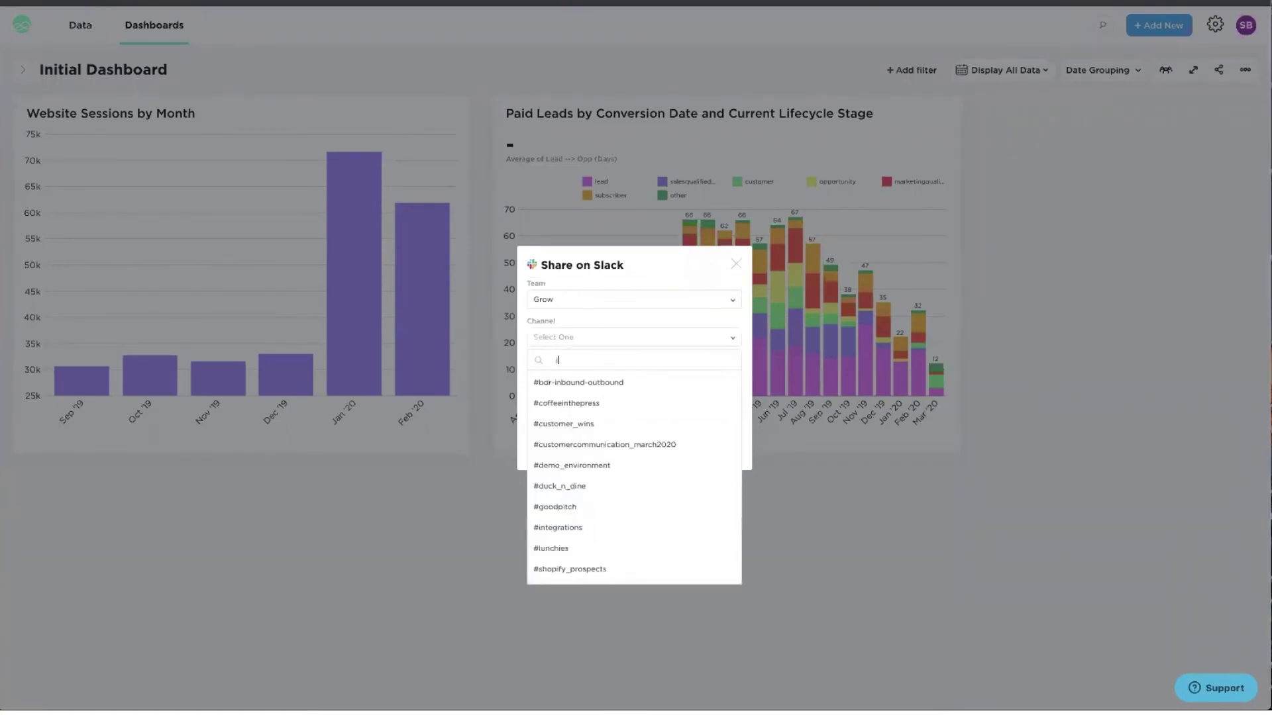
type("nb")
left_click(570, 381)
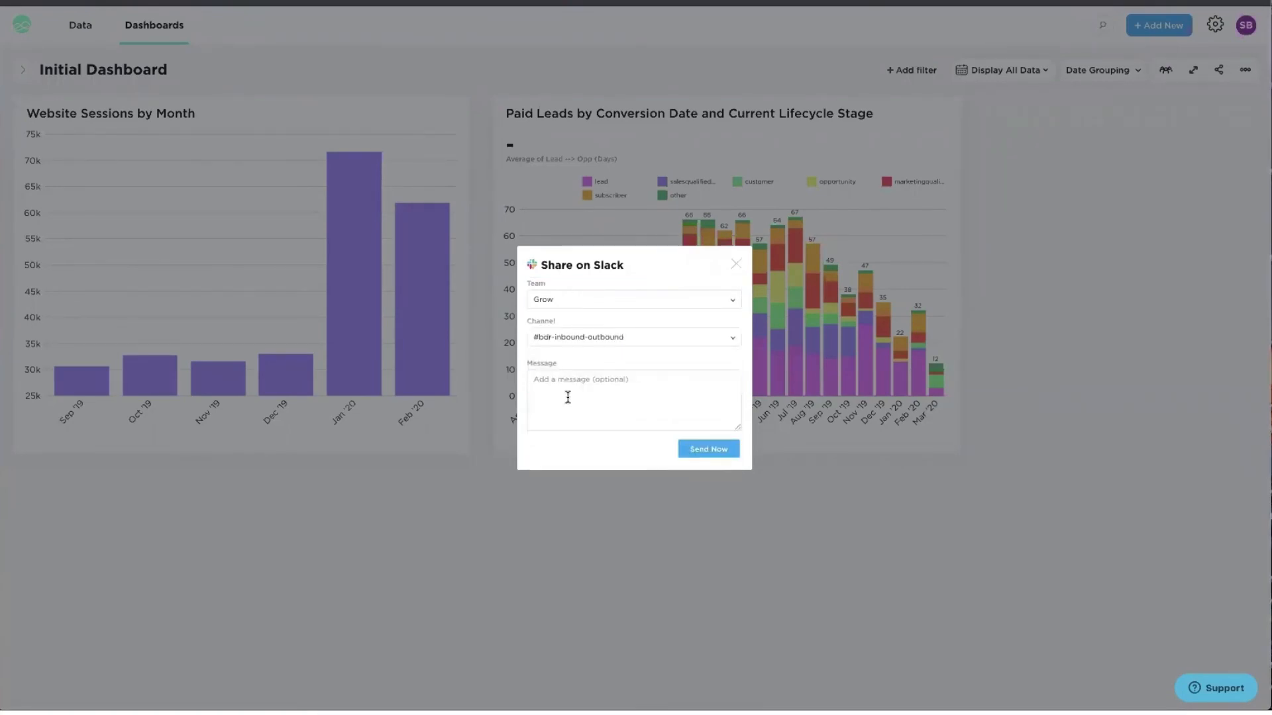
left_click(568, 397)
type("Hi!")
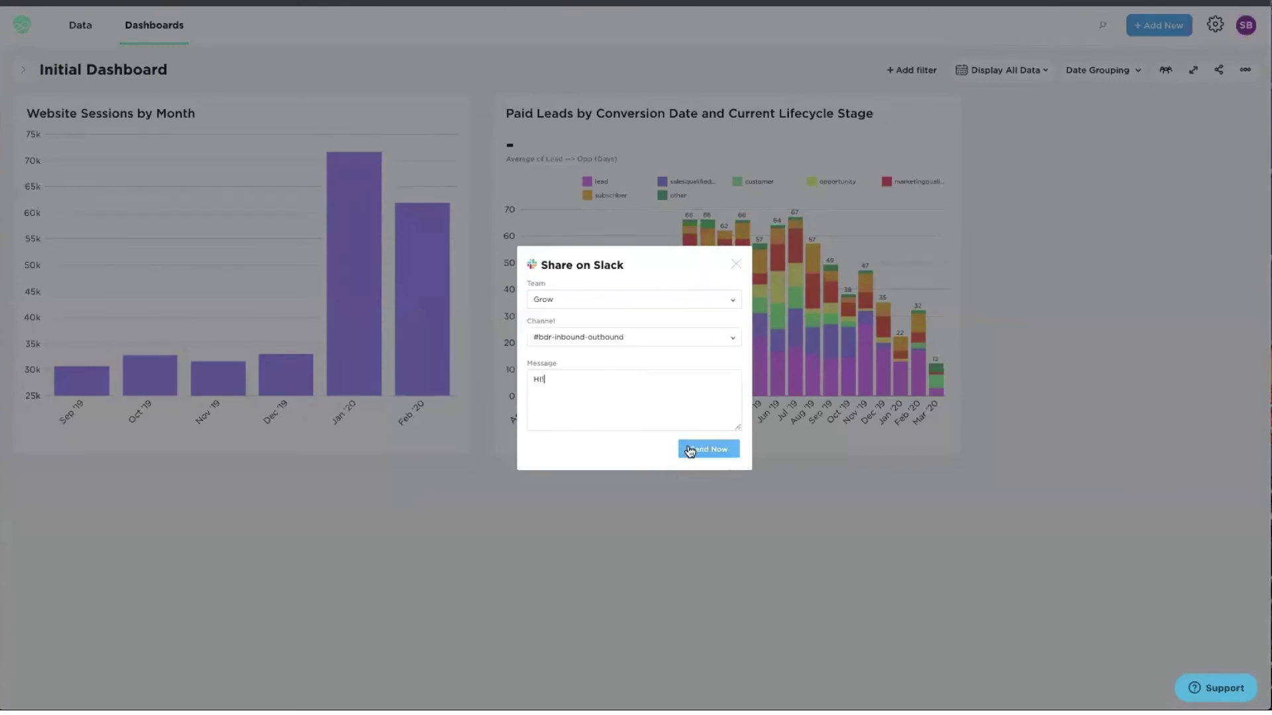
left_click(690, 451)
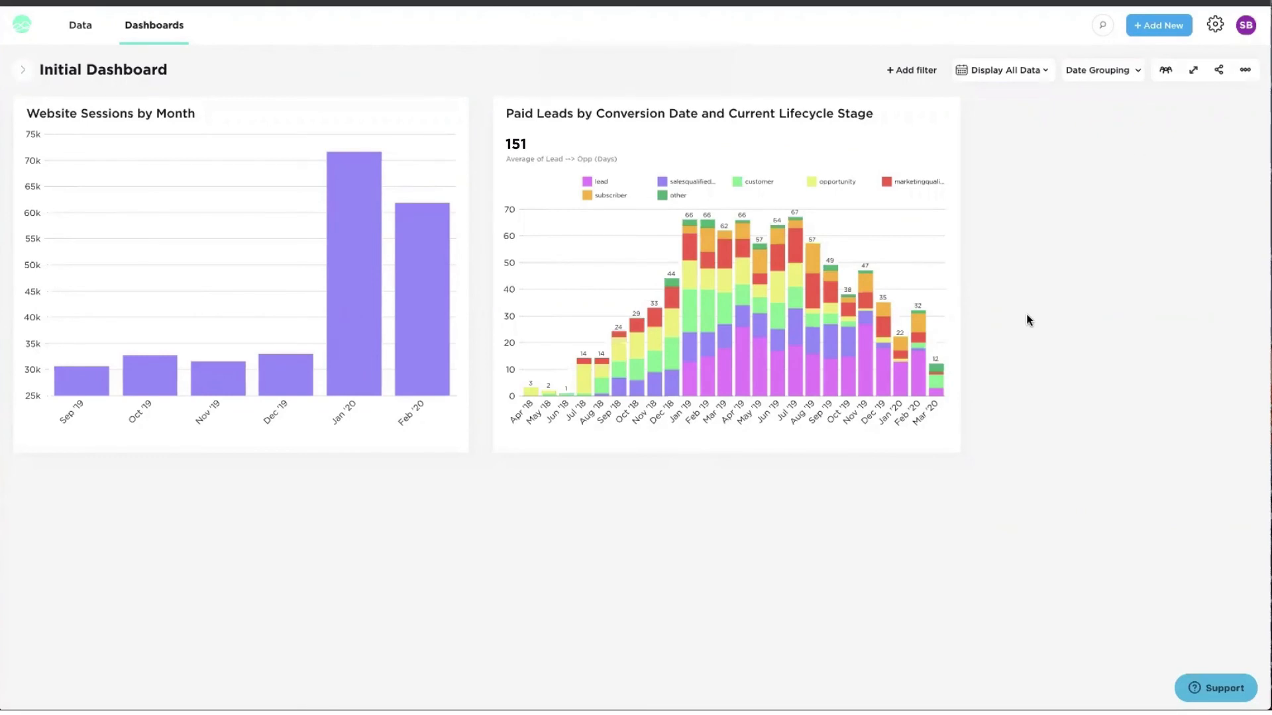
- Switch the Initial Dashboard's share URL to dark mode and copy the link
left_click(1219, 76)
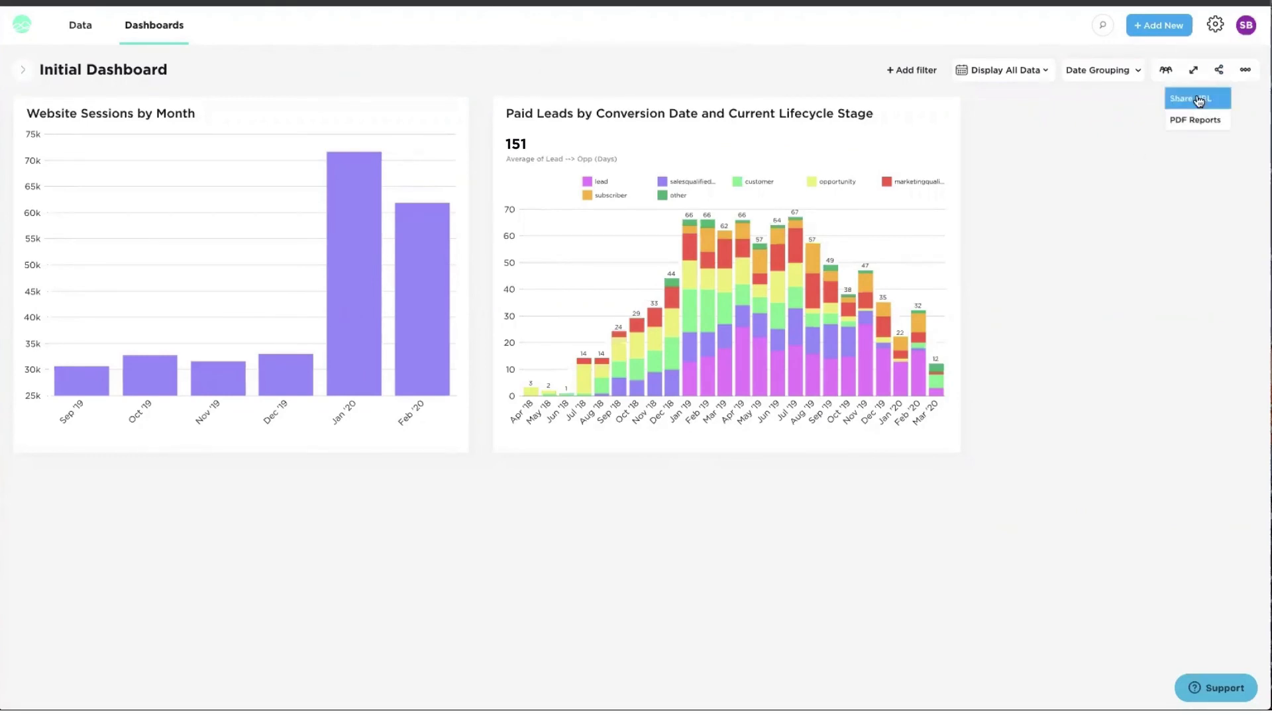
left_click(1197, 98)
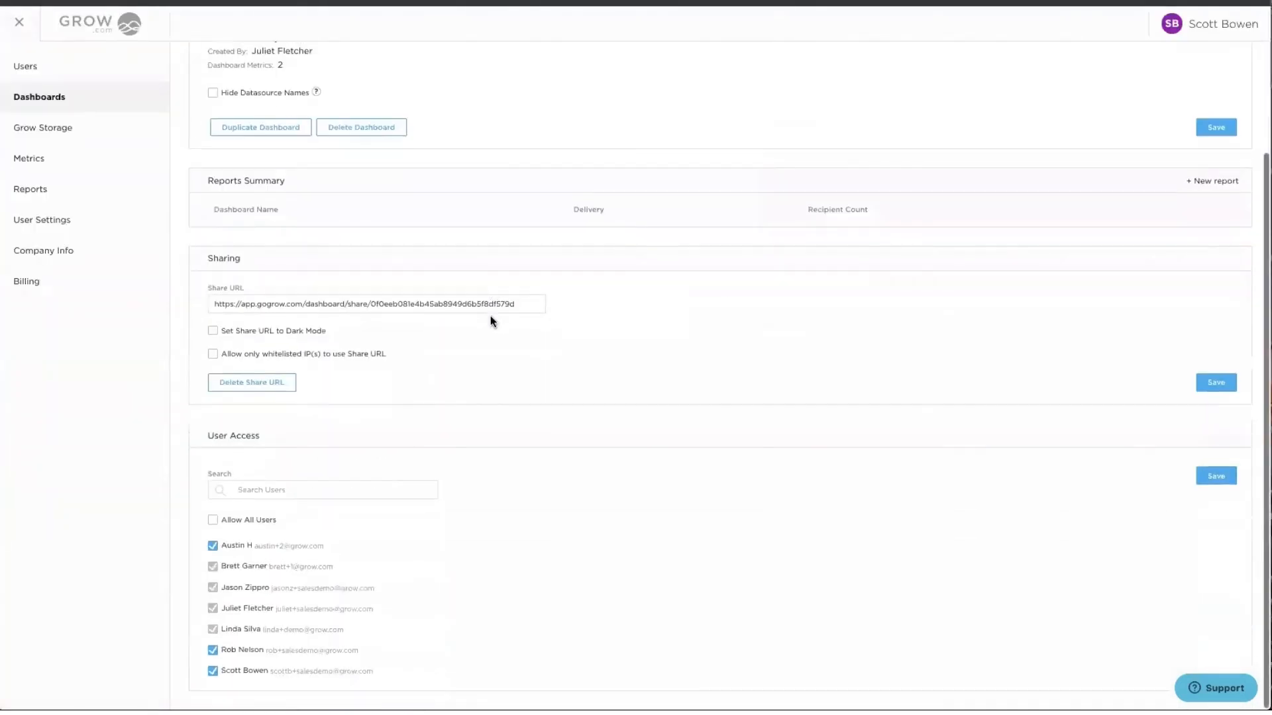
double_click(339, 301)
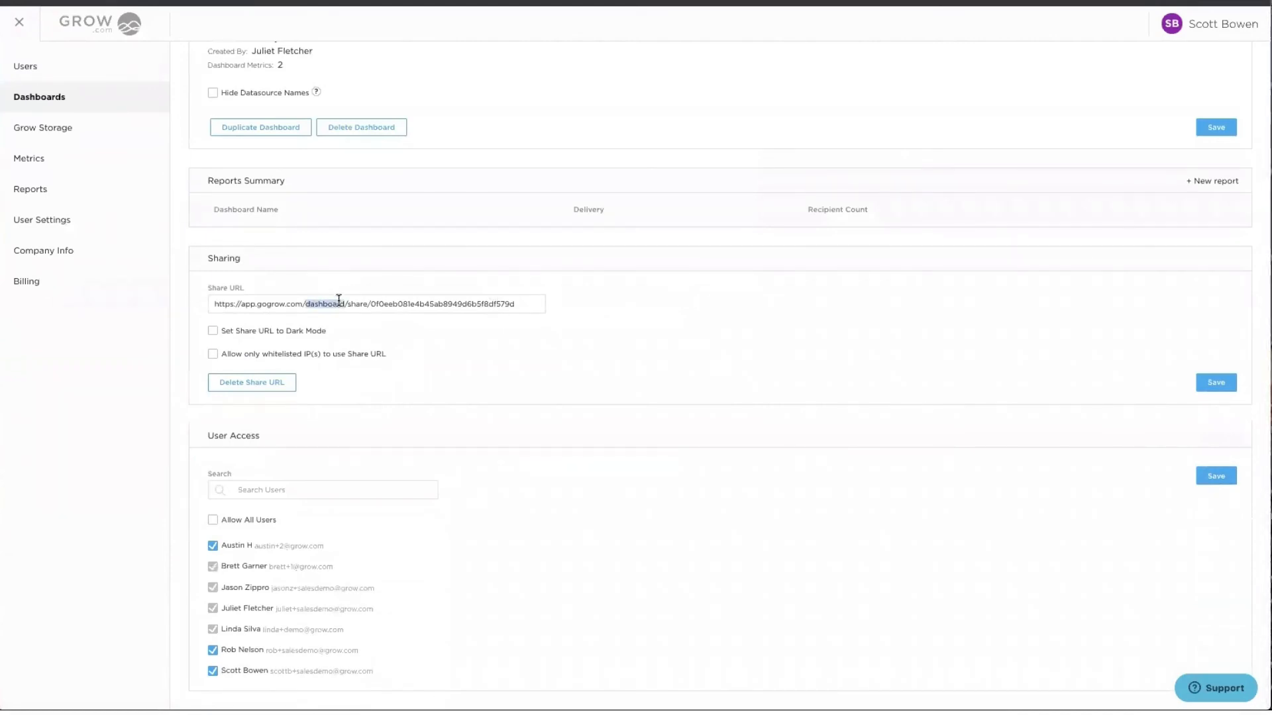
key("ctrl+a")
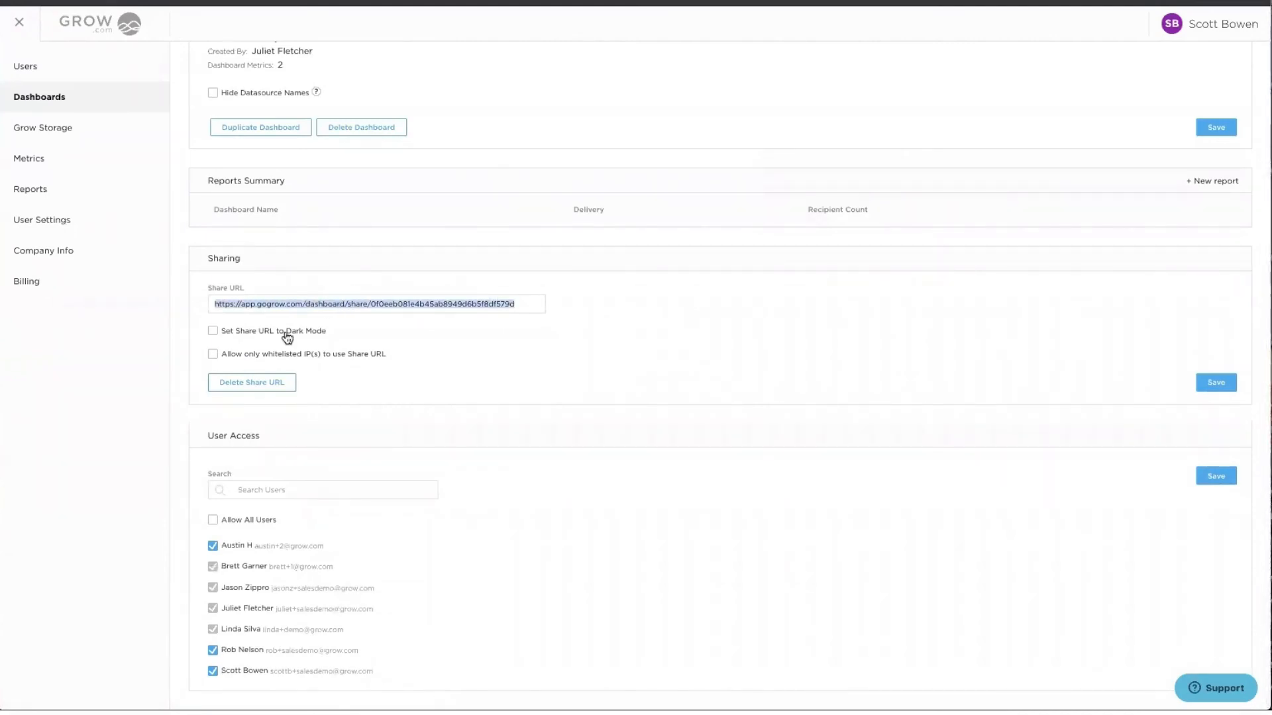
left_click(227, 338)
key("ctrl+c")
- Open the copied share link in a new browser tab
key("ctrl+t")
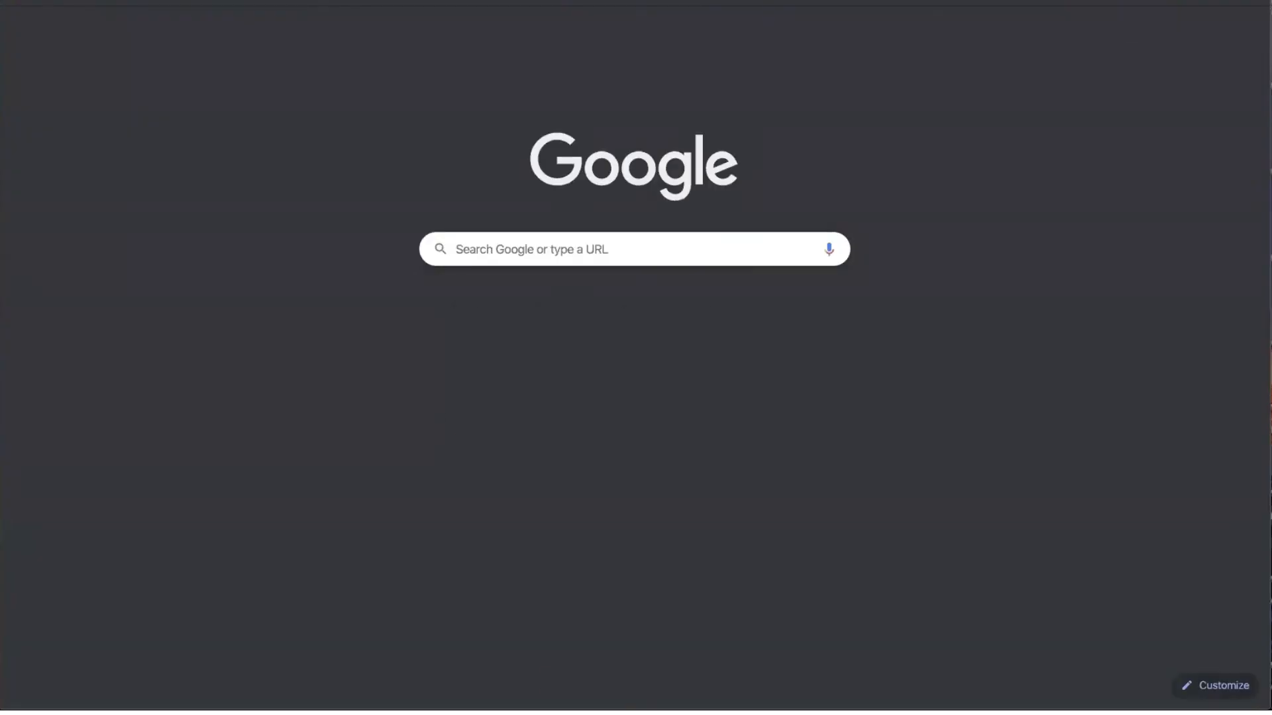
key("ctrl+v")
key("Return")
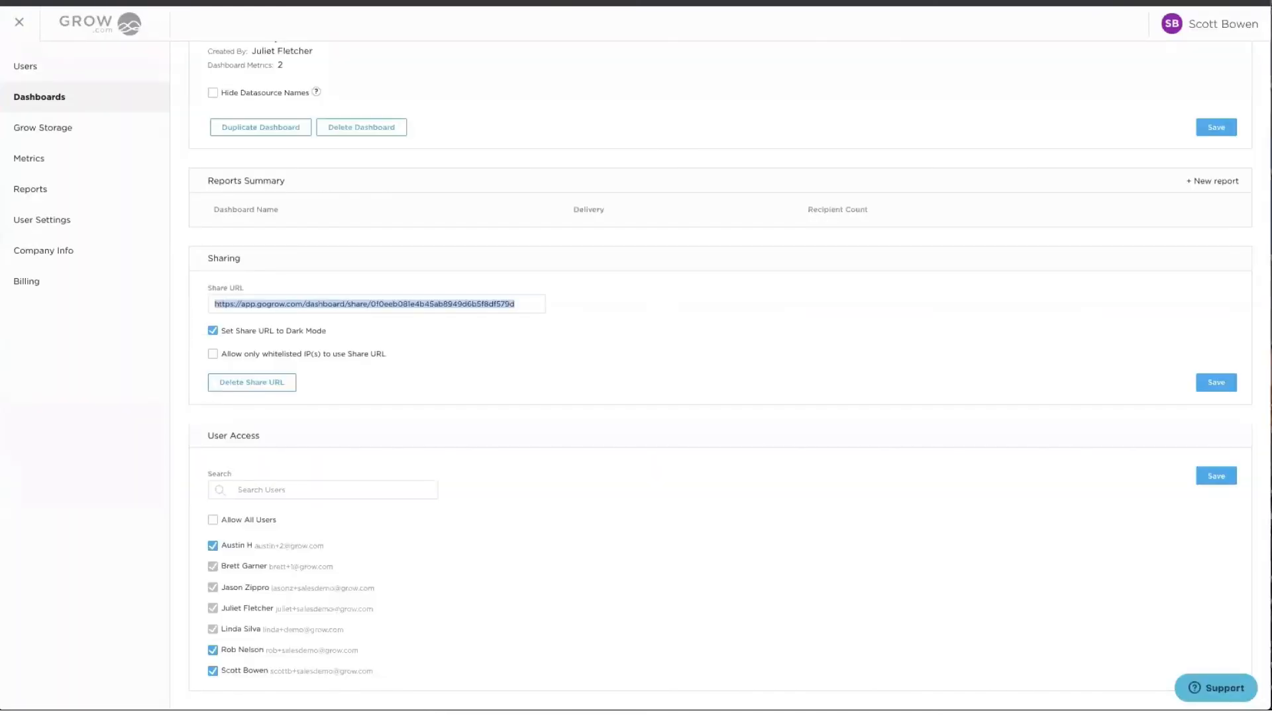
scroll(471, 237, "up", 1)
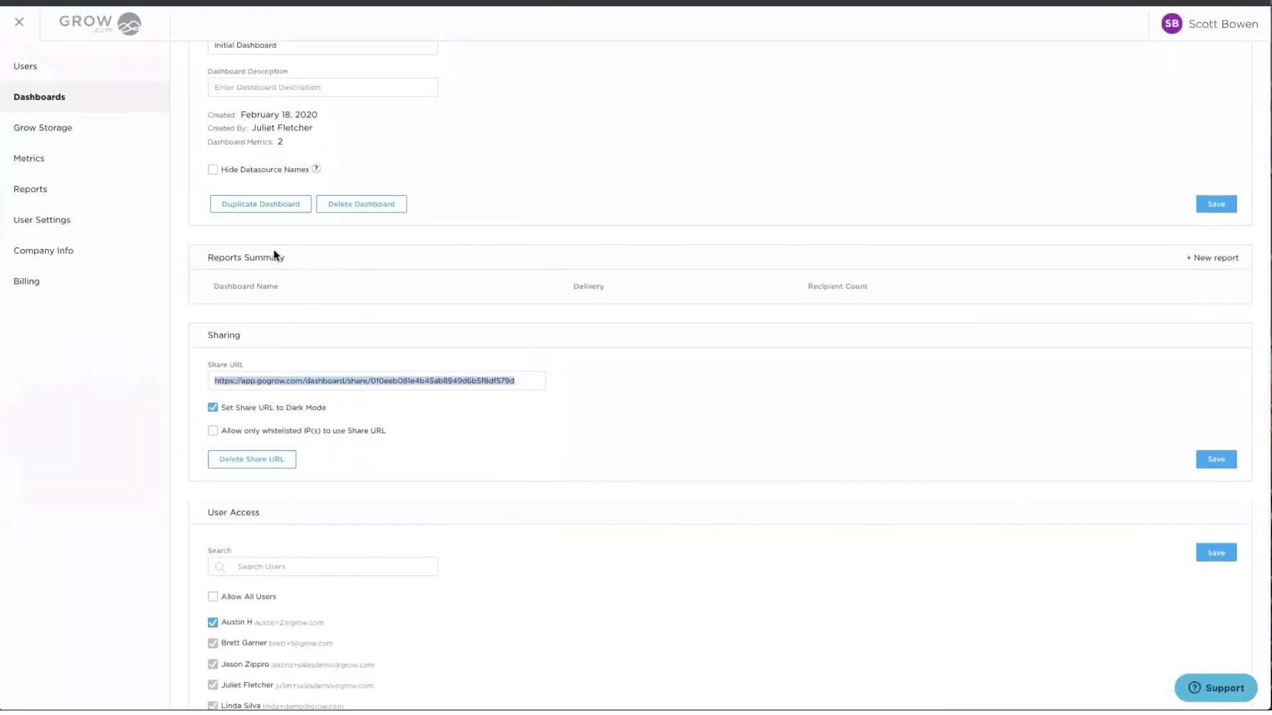
- Create a new report for Initial Dashboard delivered daily at 10 AM MST
left_click(1207, 257)
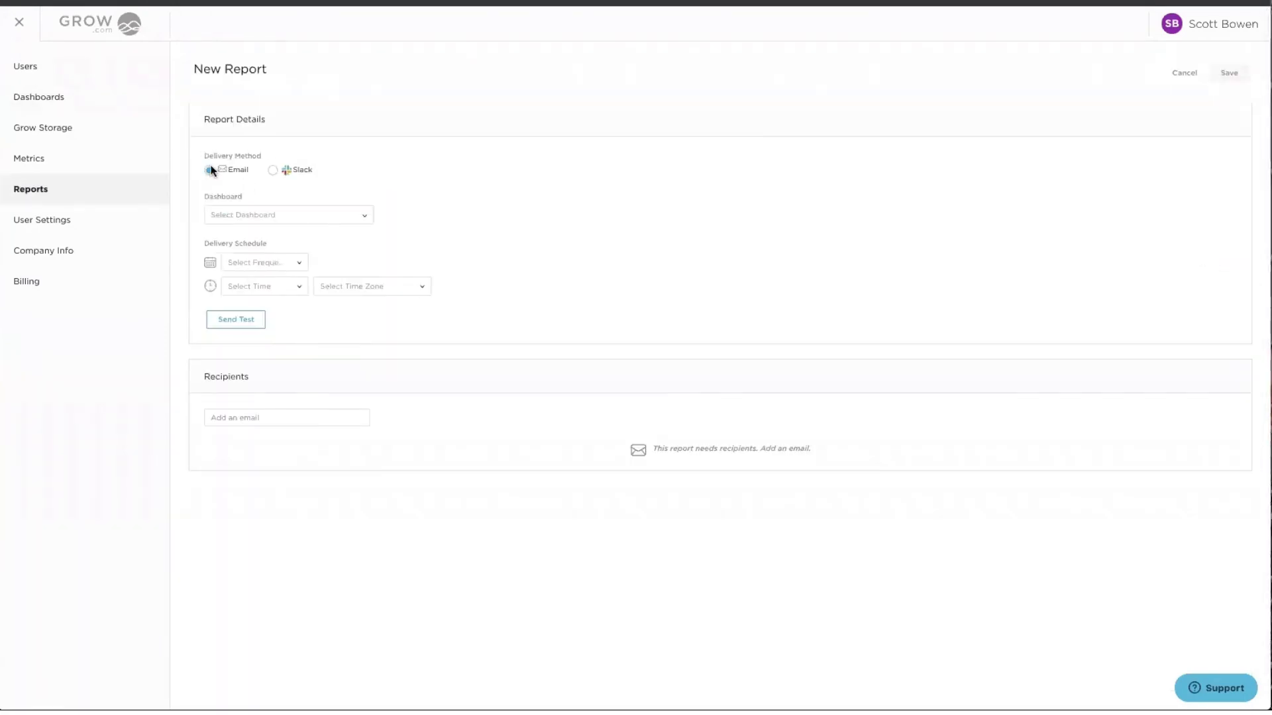
left_click(239, 216)
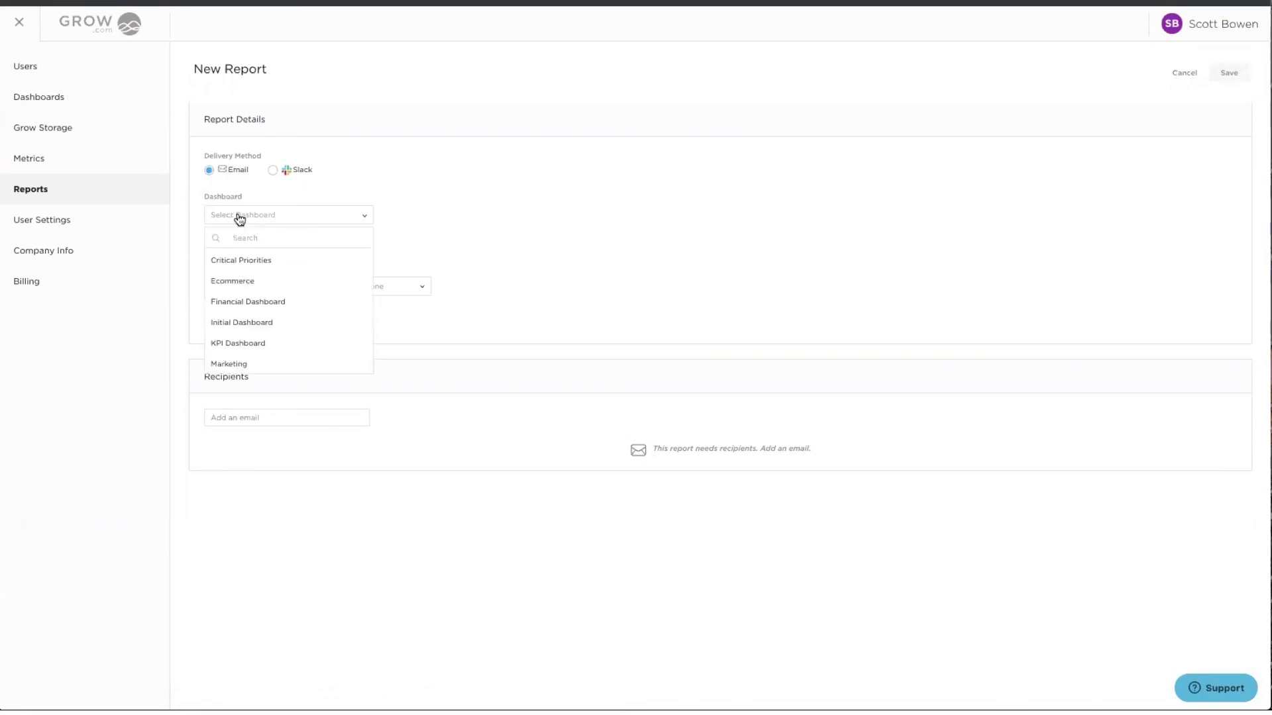
left_click(243, 322)
left_click(250, 265)
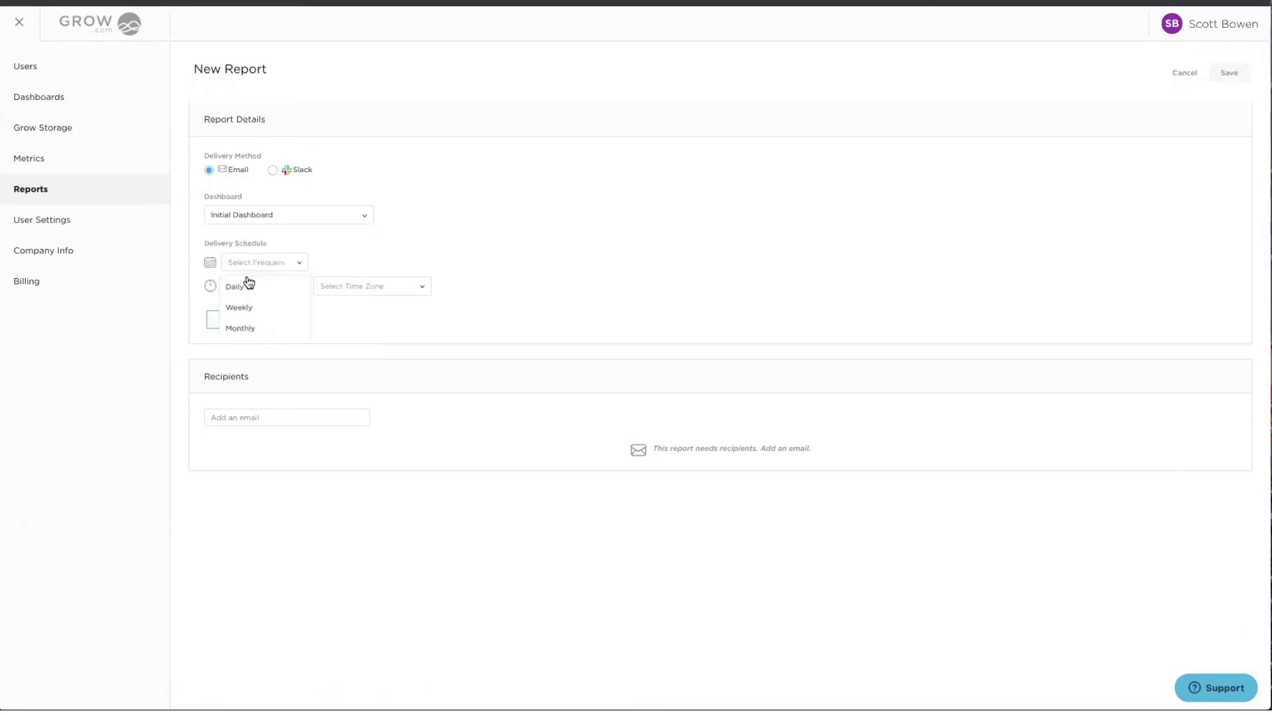
left_click(238, 288)
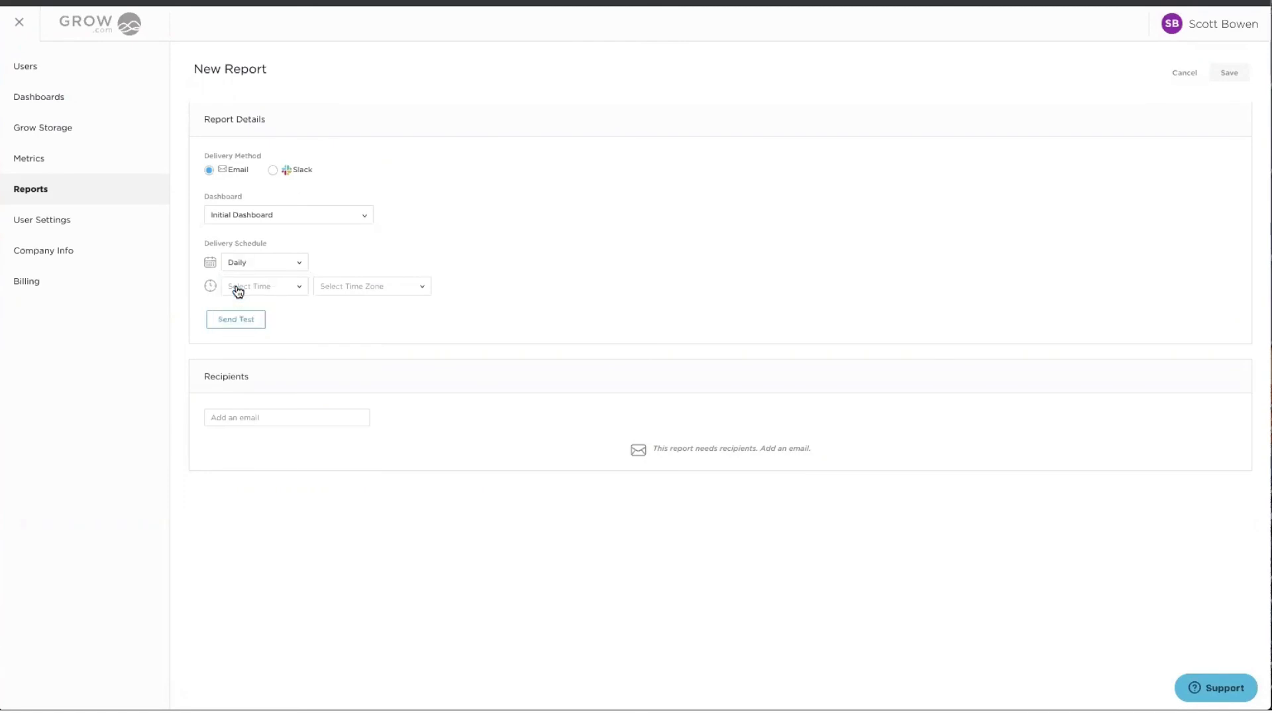
left_click(238, 292)
scroll(247, 440, "down", 3)
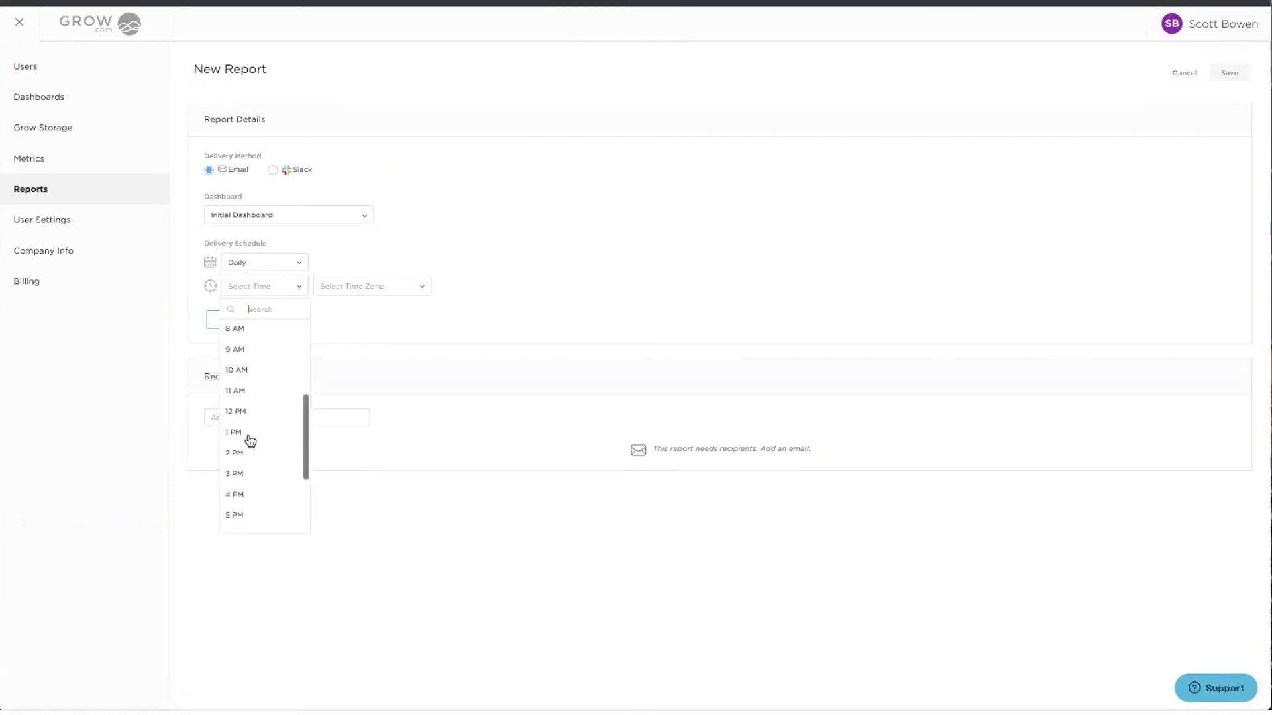
left_click(230, 374)
left_click(343, 287)
type("mst")
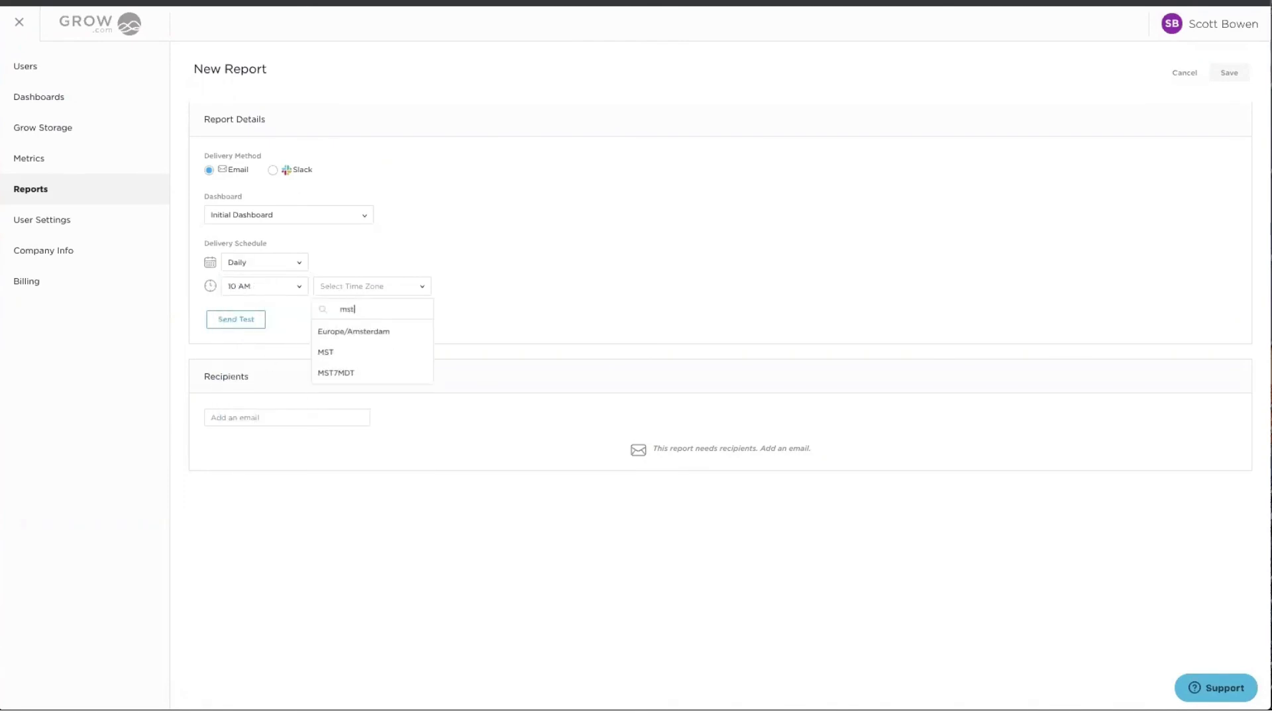
left_click(326, 351)
- Add the recipient's e-mail address, save the report, and return to Initial Dashboard
left_click(245, 419)
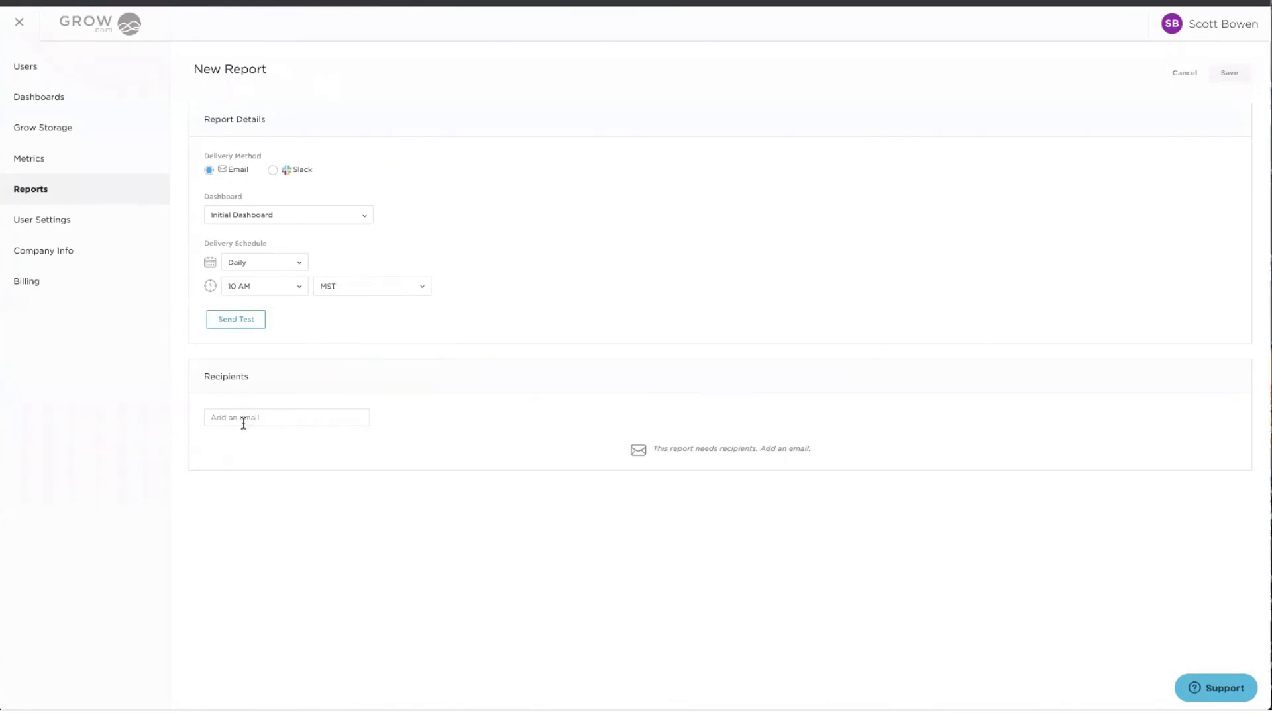
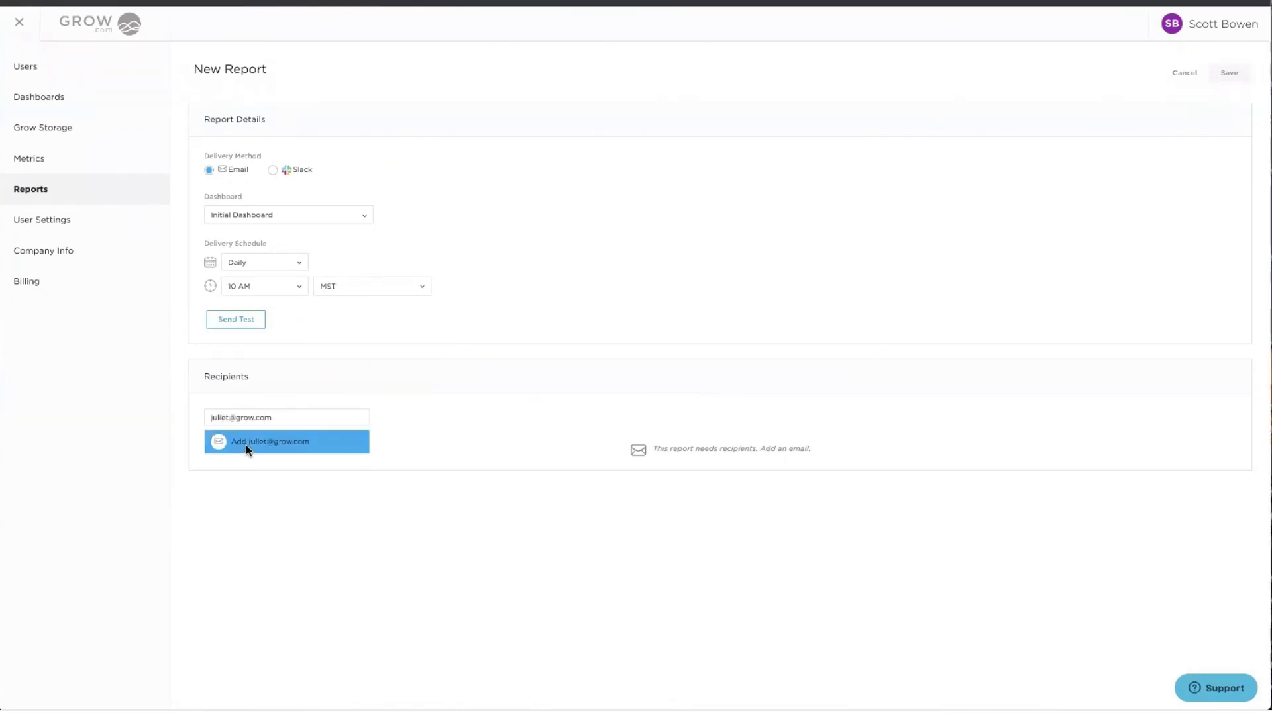
left_click(245, 443)
left_click(1217, 68)
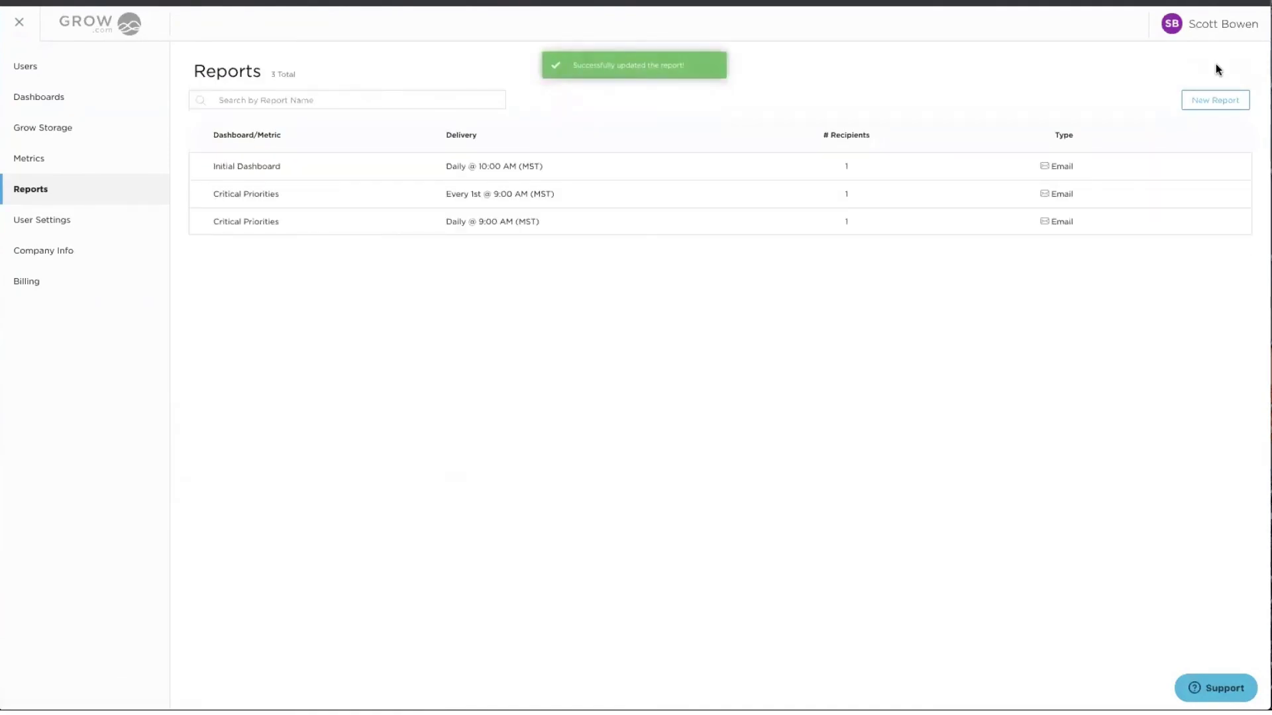
left_click(15, 30)
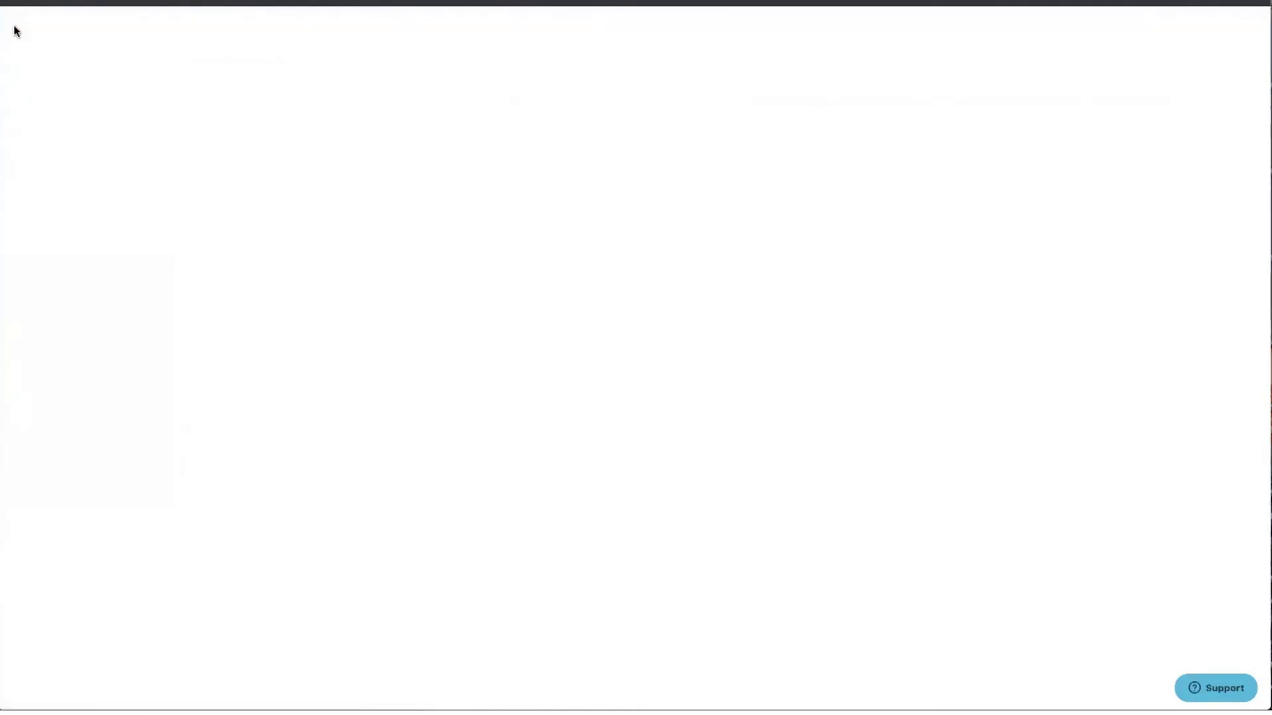
left_click(72, 27)
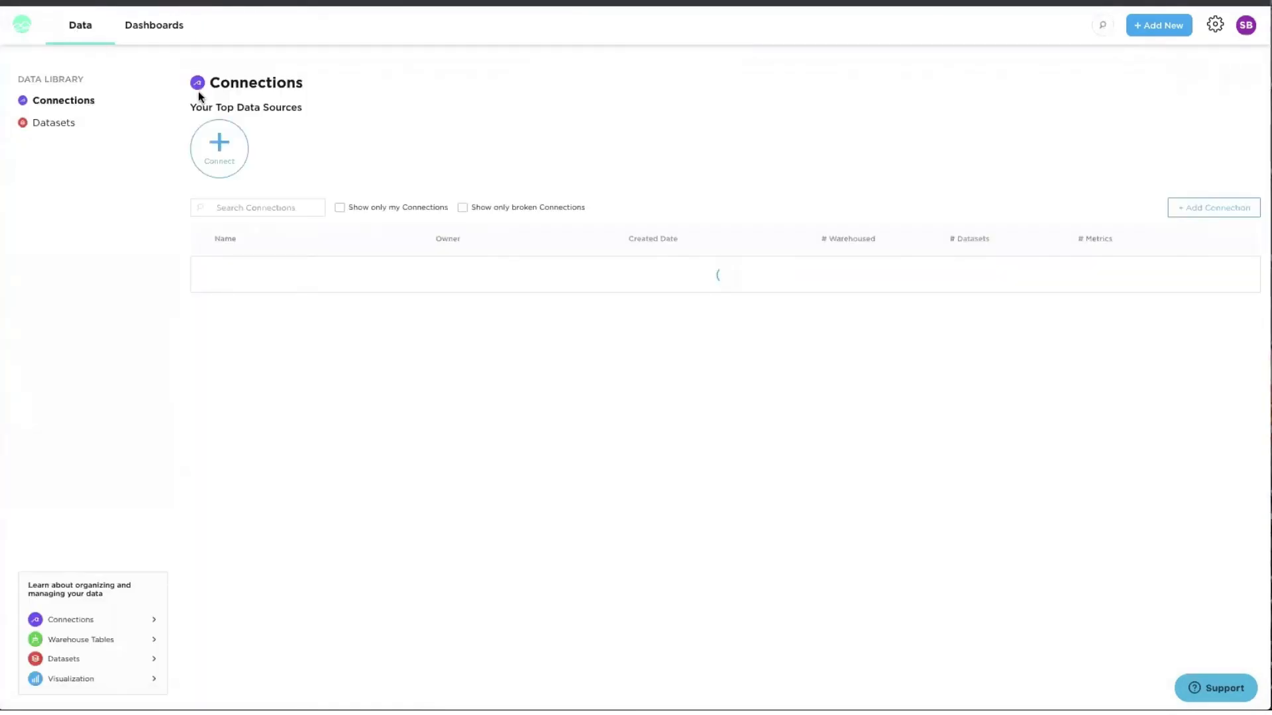
left_click(148, 40)
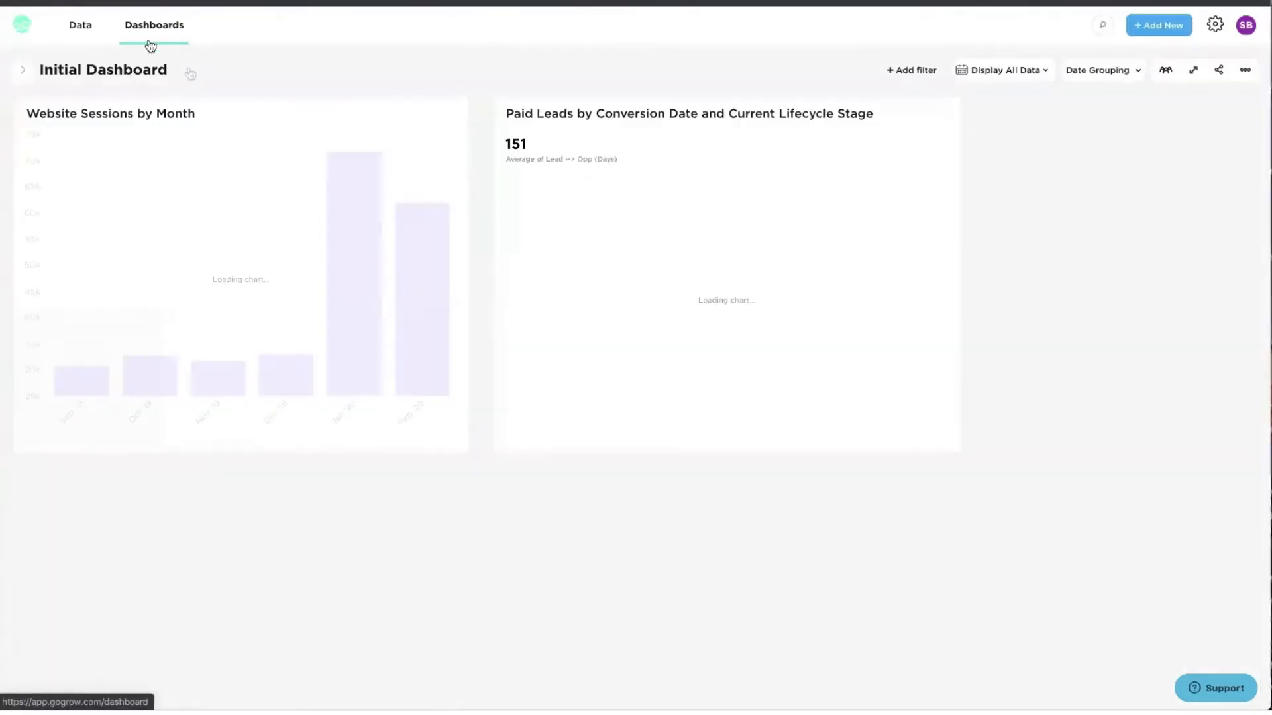